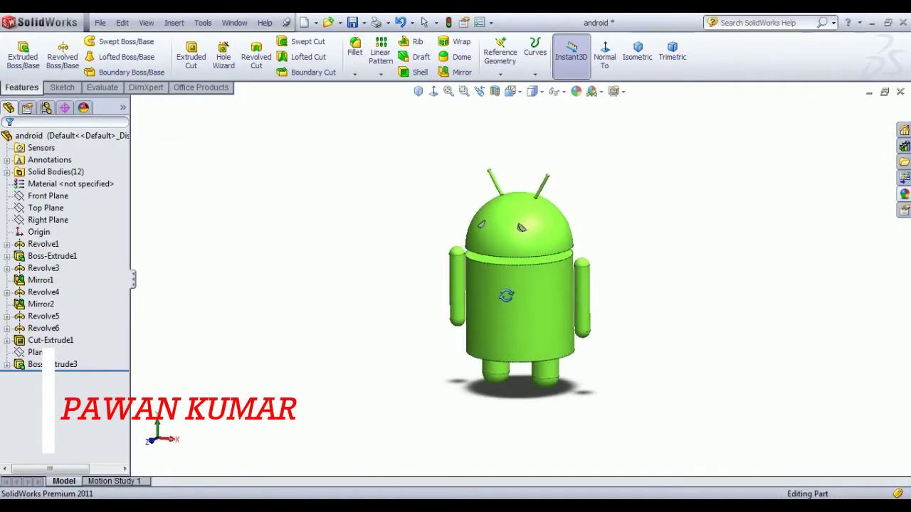
Step: Orbit the finished green Android robot model to a more frontal view
mouse_move(508, 309)
middle_mouse_down()
mouse_move(511, 293)
mouse_move(516, 316)
mouse_move(507, 307)
mouse_move(532, 330)
mouse_move(526, 323)
middle_mouse_up()
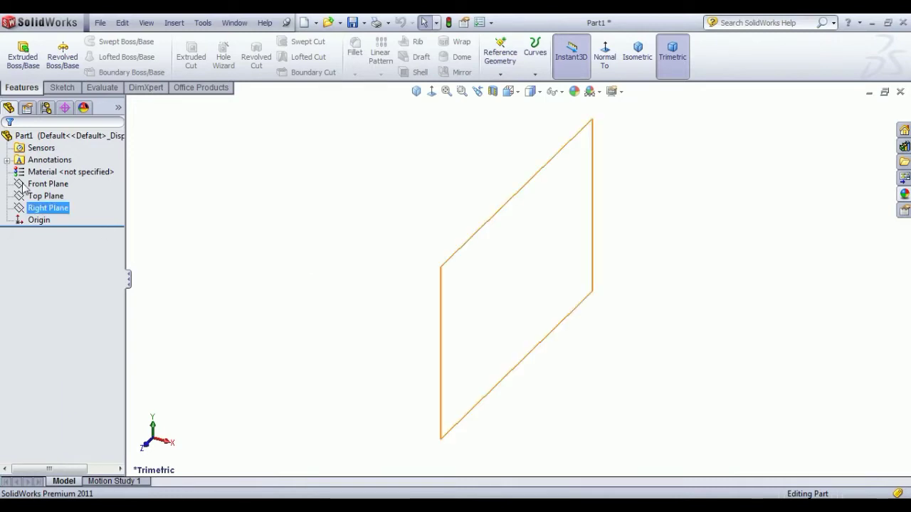
Step: On the Top Plane, draw a circle at the origin, dimension it Ø50, and exit the sketch
left_click(42, 199)
left_click(51, 183)
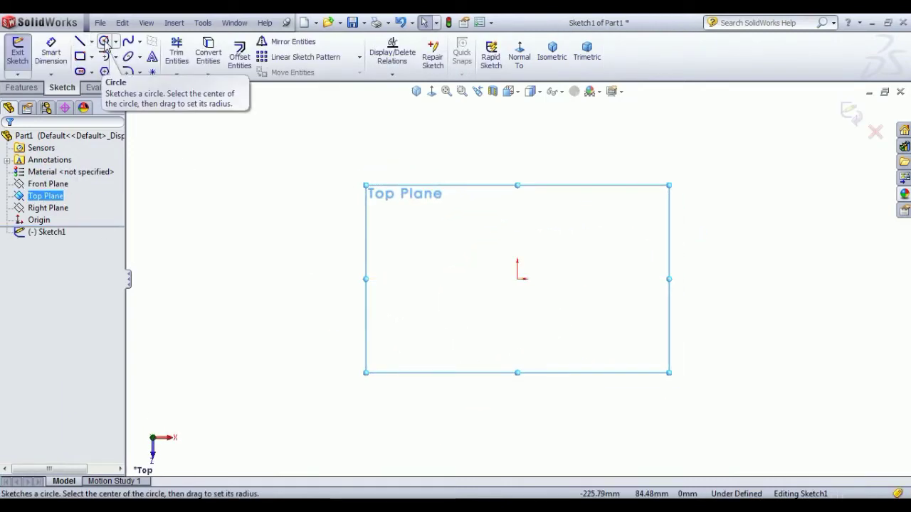
left_click(104, 42)
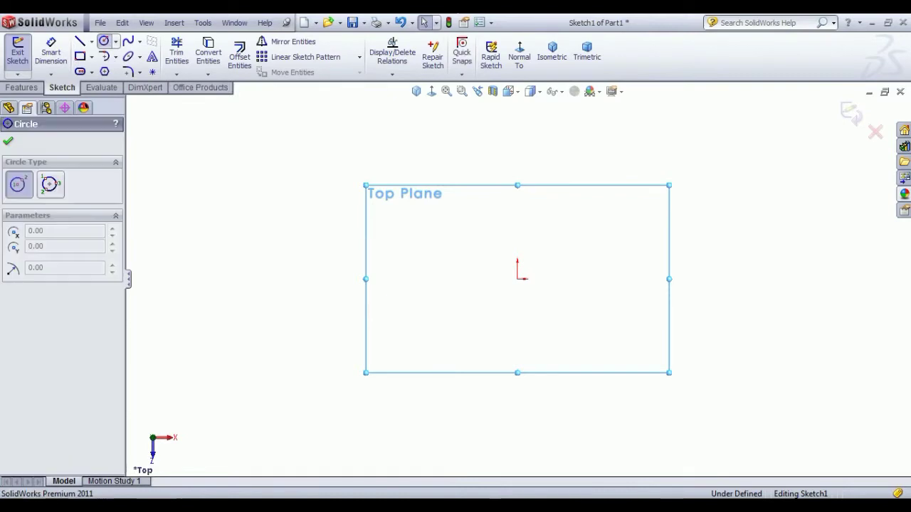
left_click(518, 279)
left_click(551, 313)
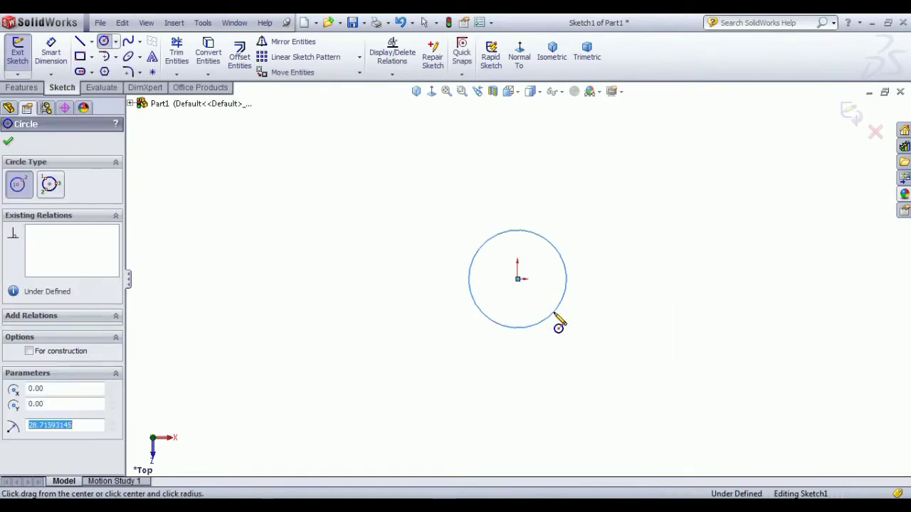
left_click(50, 51)
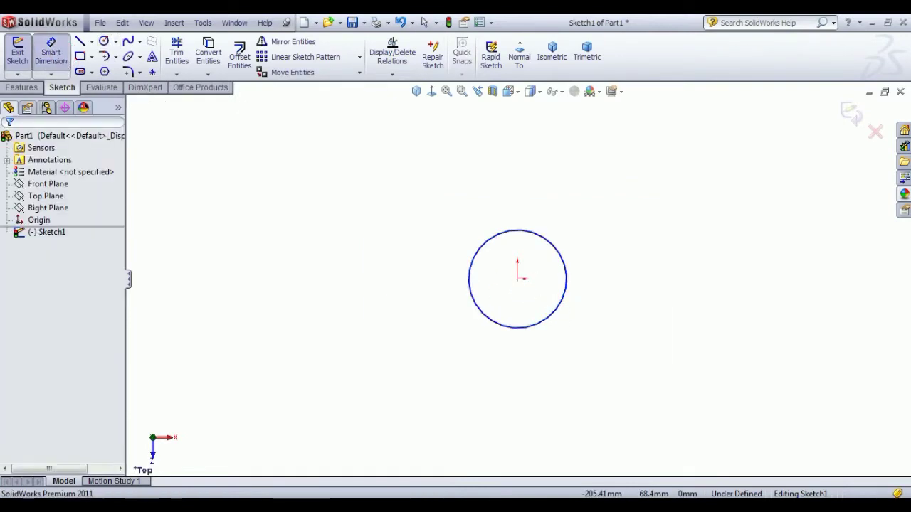
left_click(544, 322)
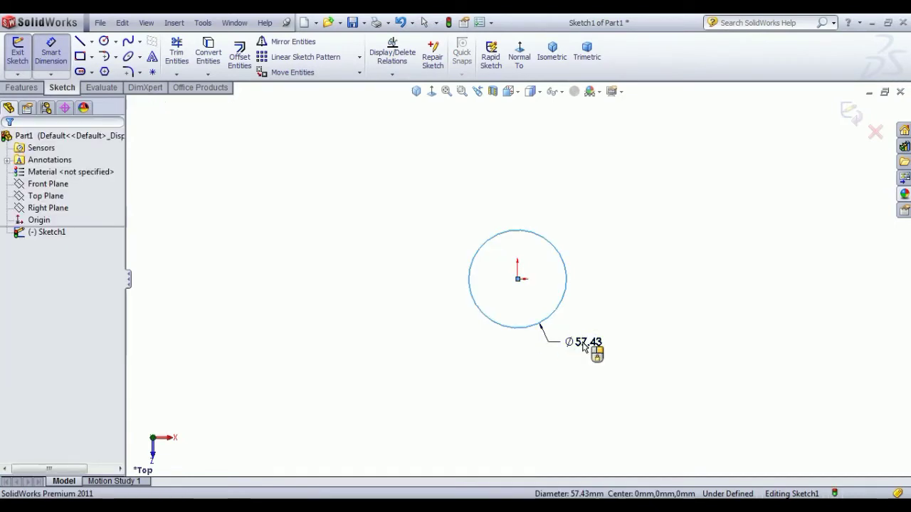
left_click(583, 347)
type("50")
key("Return")
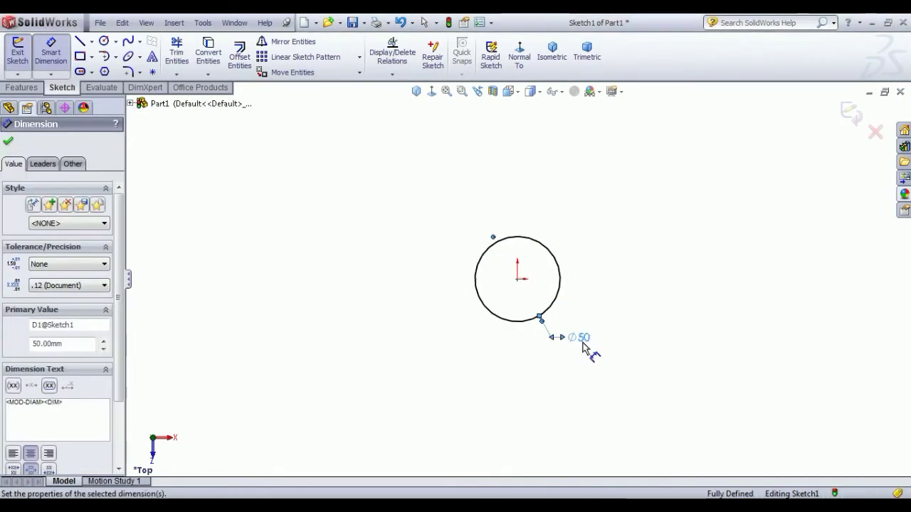
left_click(18, 51)
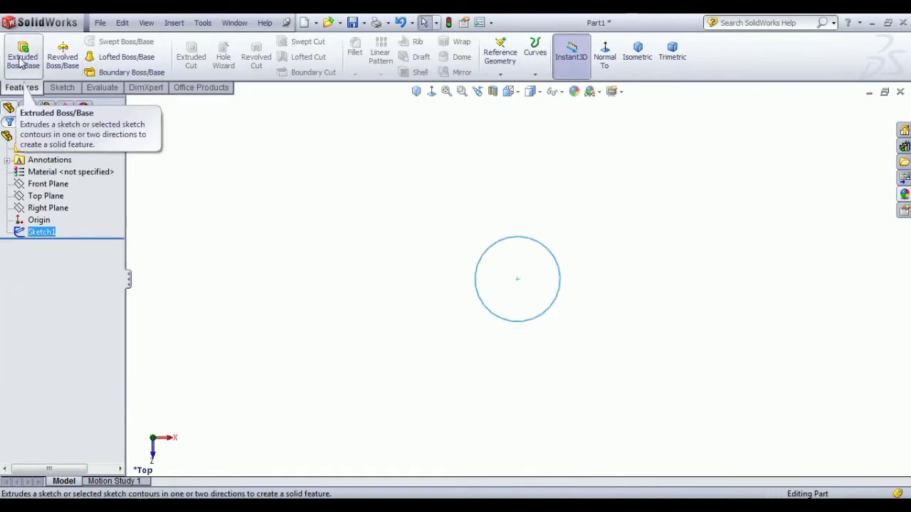
Step: Extrude the Ø50 circle 46 mm Blind into the body cylinder (Boss-Extrude1)
left_click(32, 61)
type("46")
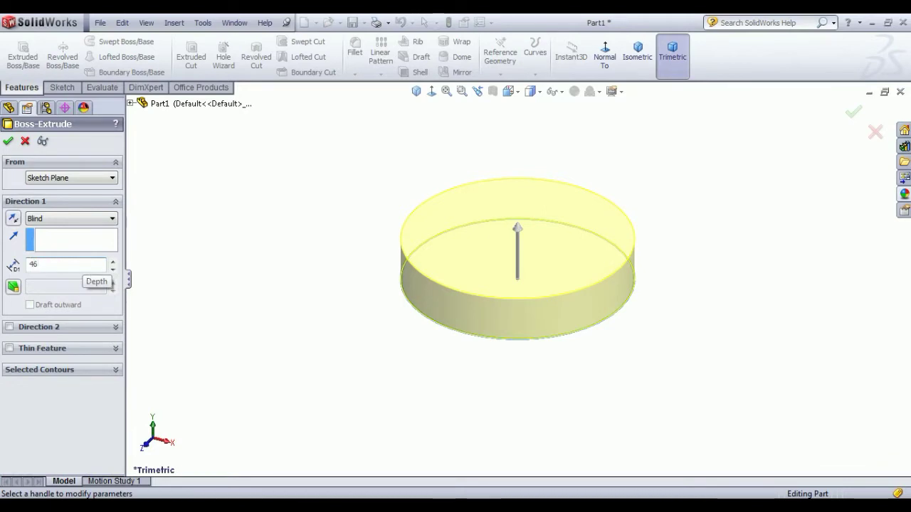
key("Return")
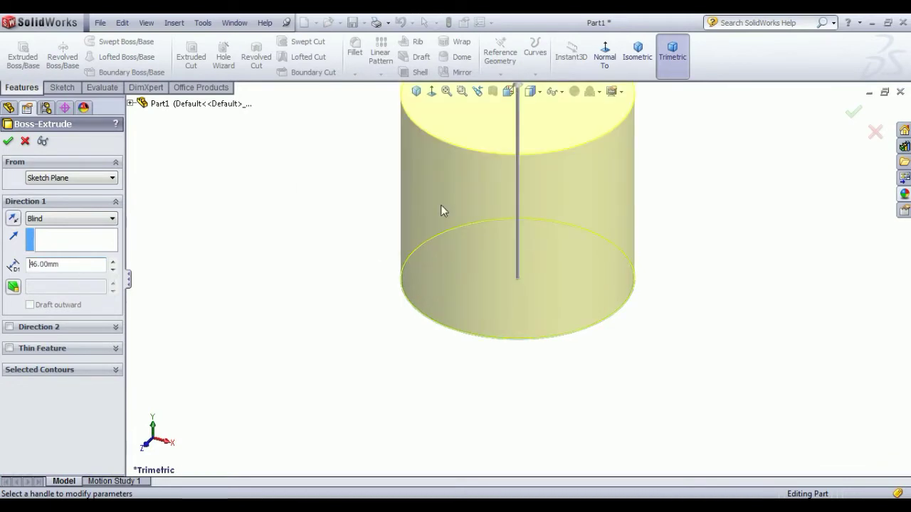
scroll(482, 187, "up", 2)
left_click(8, 141)
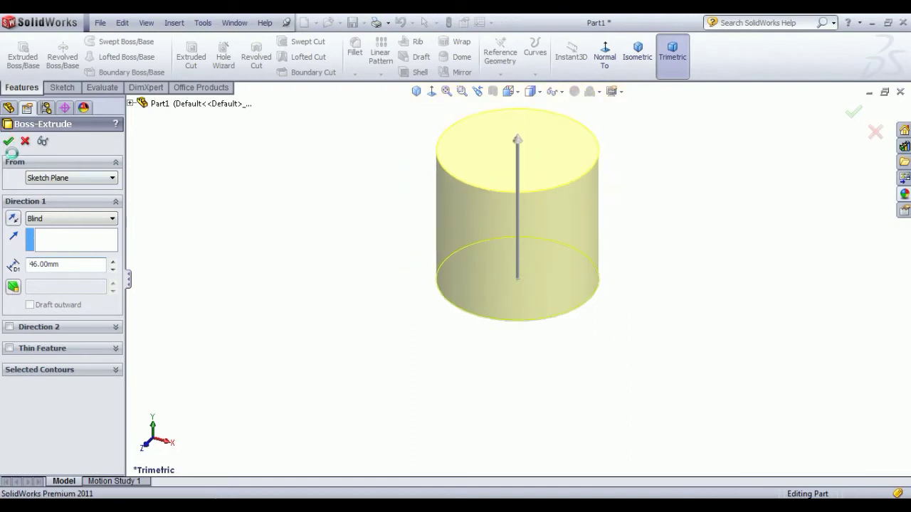
left_click(413, 198)
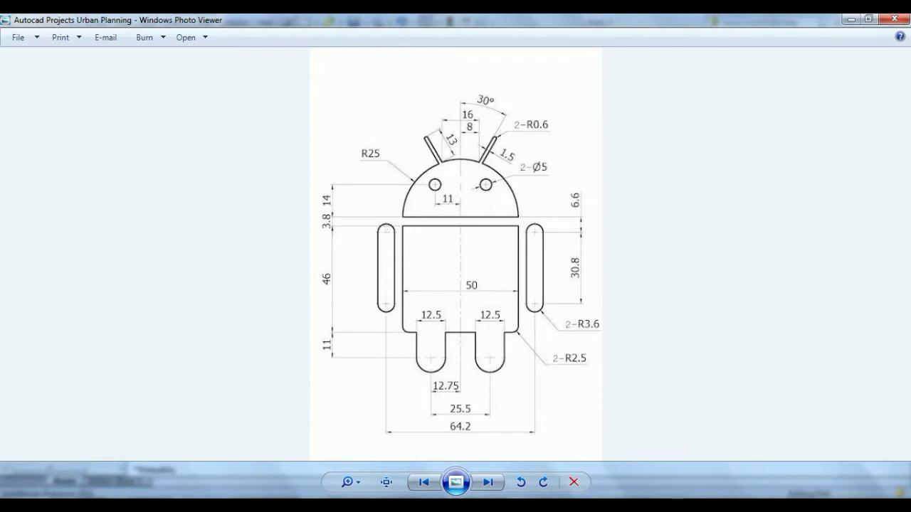
Step: Go back to Part1 in SolidWorks after checking the Android reference drawing
left_click(274, 434)
Step: On the Front Plane, viewed Normal To, draw a vertical line, a horizontal line and a quarter arc above the cylinder
left_click(43, 186)
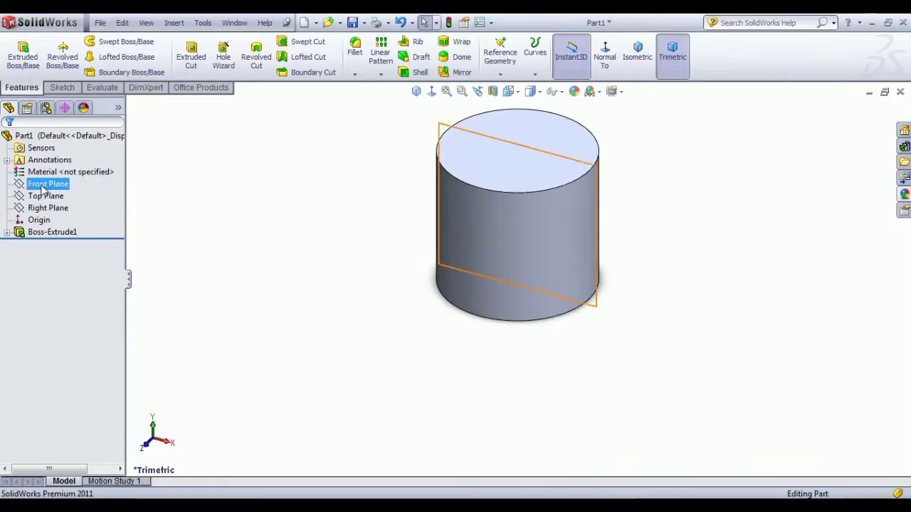
left_click(47, 163)
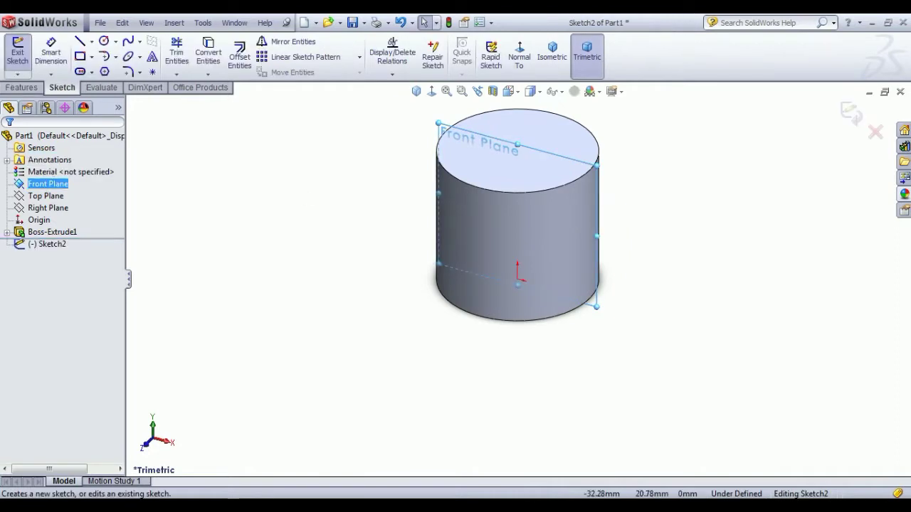
left_click(519, 55)
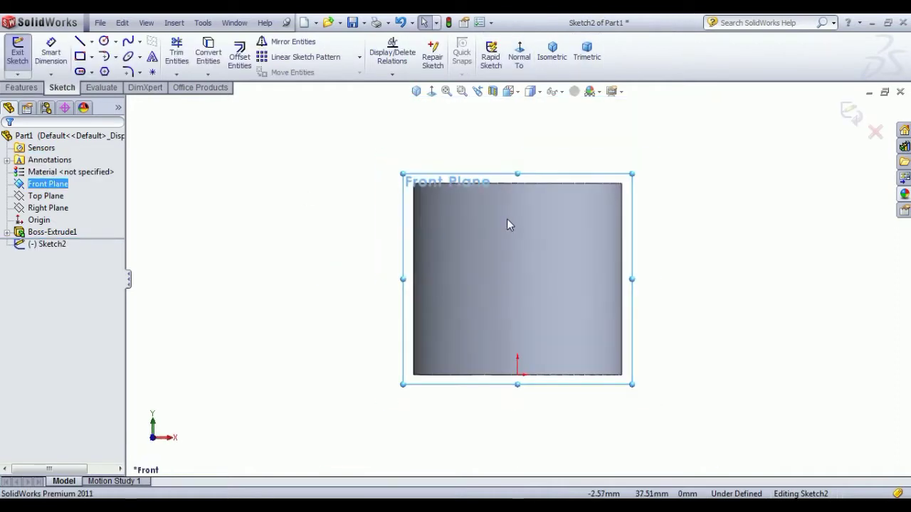
left_click(79, 41)
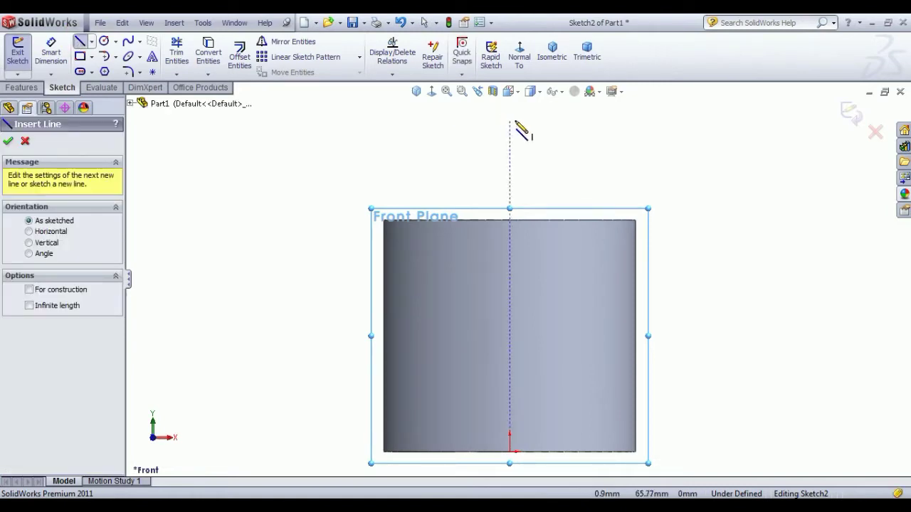
left_click(509, 117)
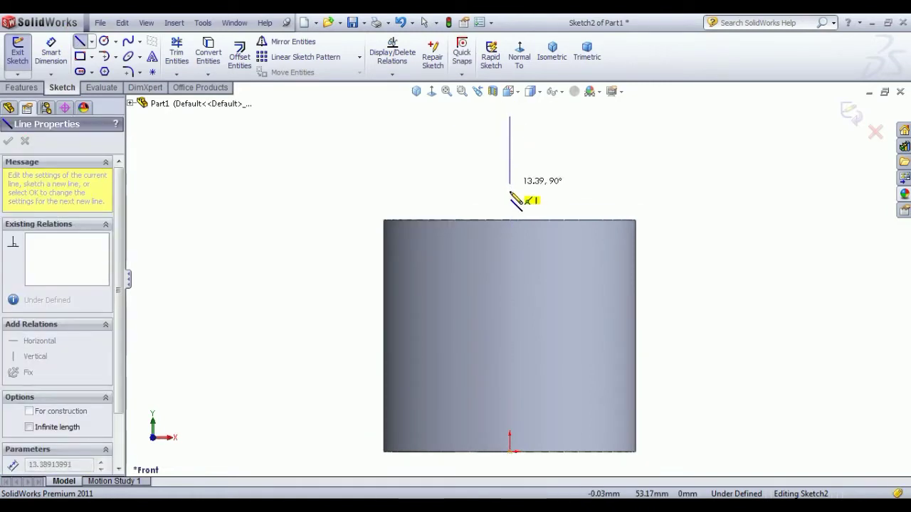
left_click(510, 195)
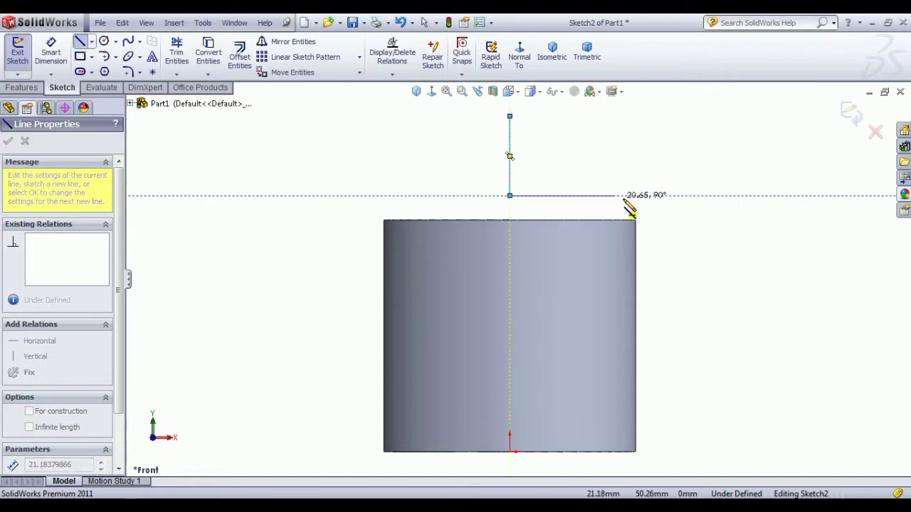
left_click(632, 196)
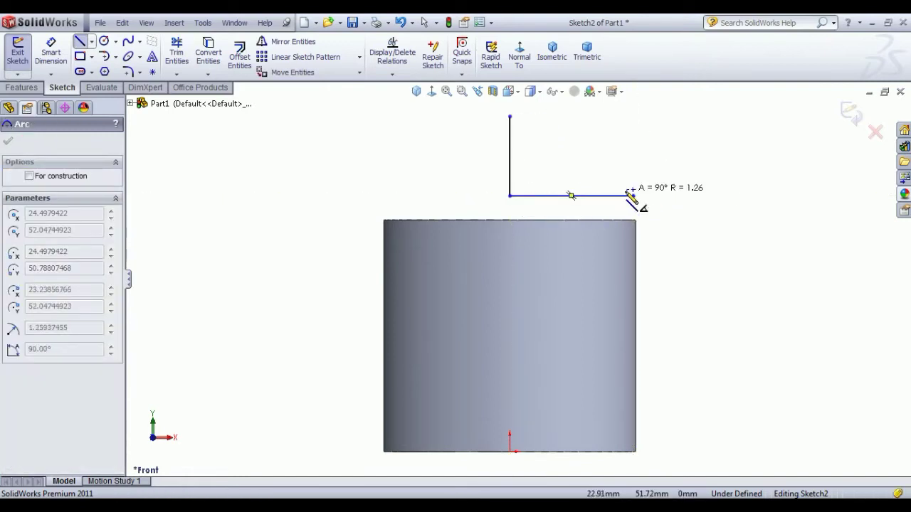
left_click(509, 116)
right_click(691, 144)
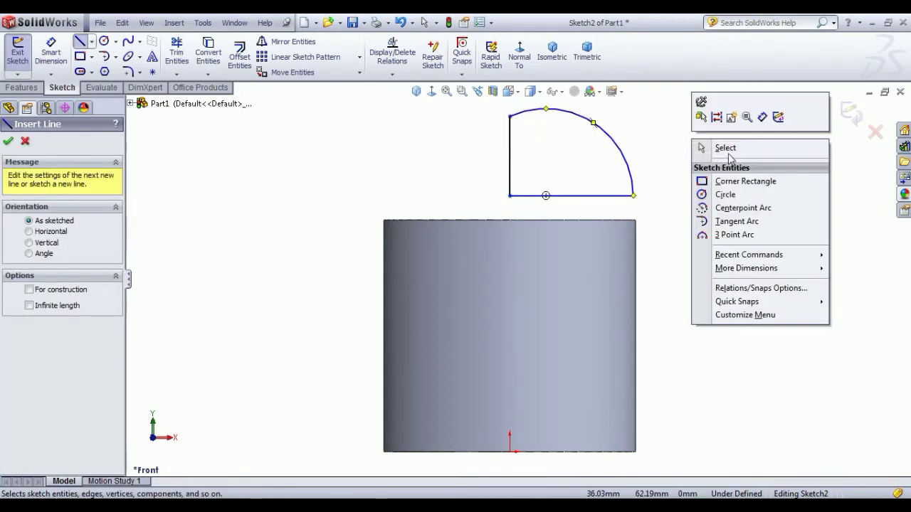
left_click(725, 148)
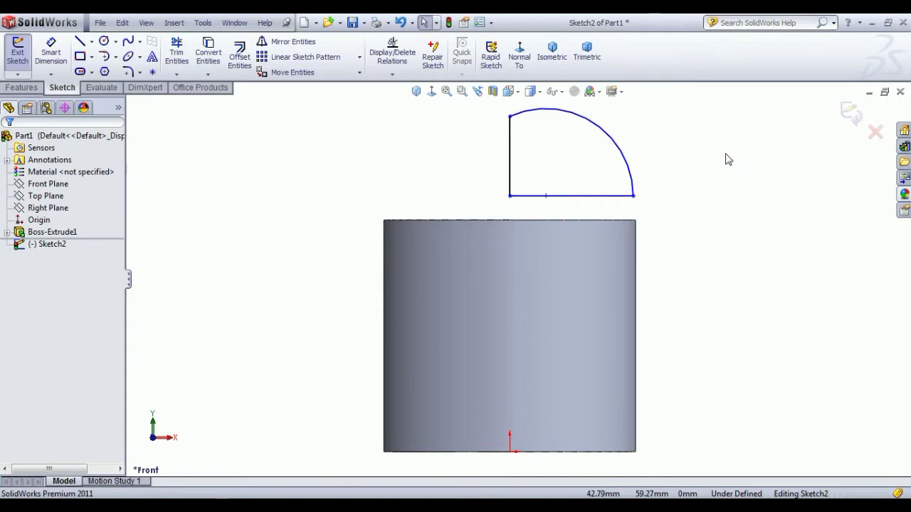
Step: Add Vertical relations: the arc endpoint to the cylinder's corner, and the profile's bottom-left corner to the origin
left_click(633, 195)
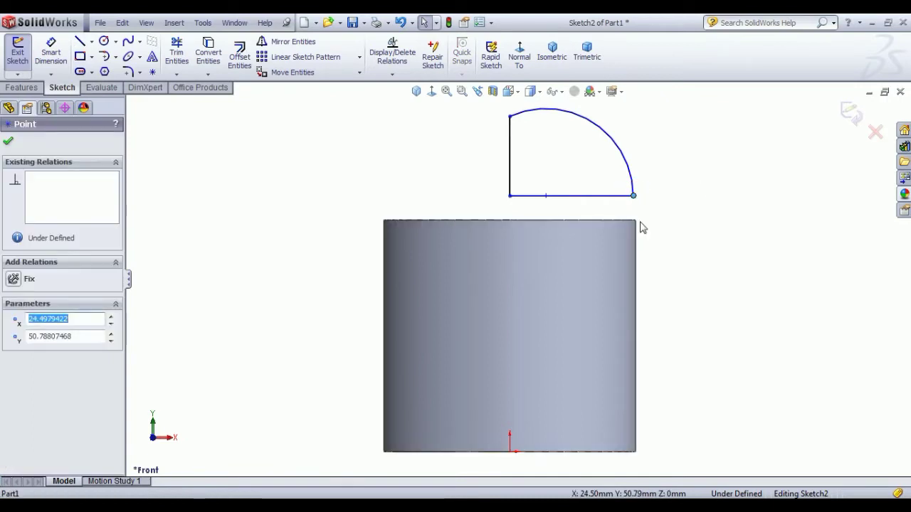
left_click(635, 221, "ctrl")
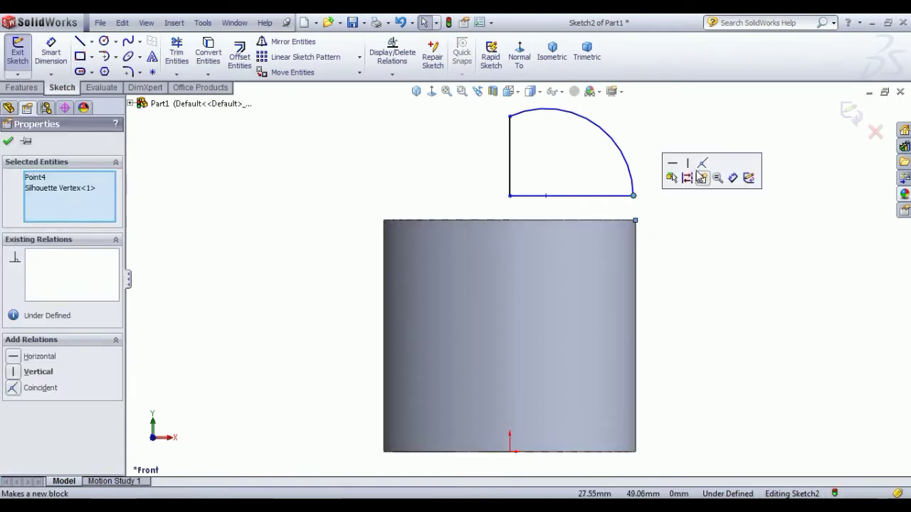
left_click(687, 165)
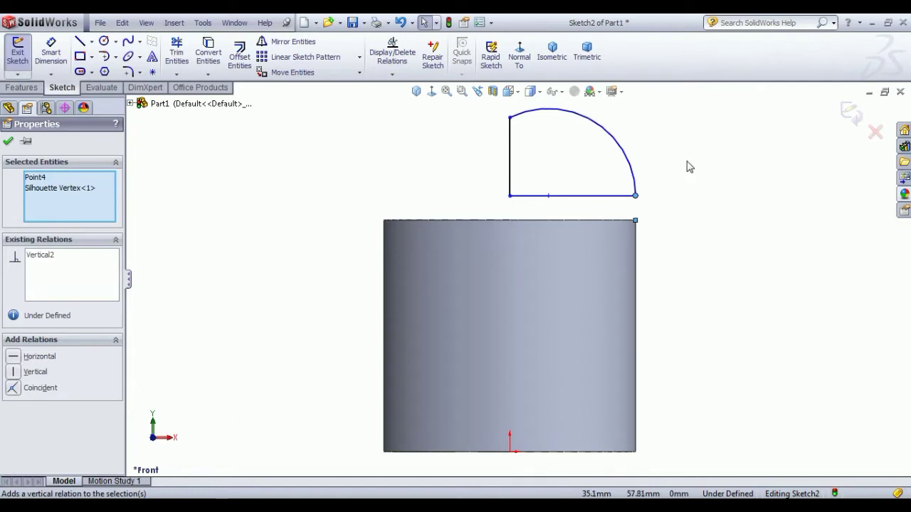
left_click(688, 225)
left_click(513, 178)
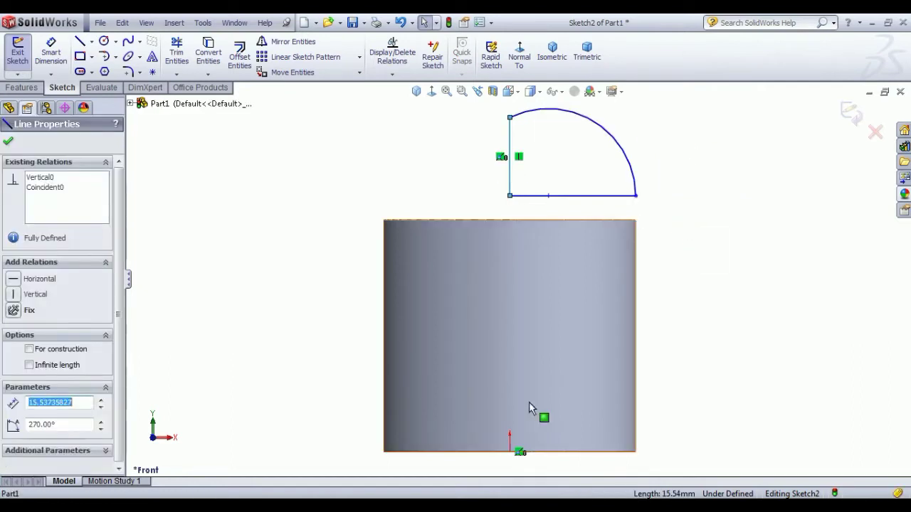
left_click(517, 205)
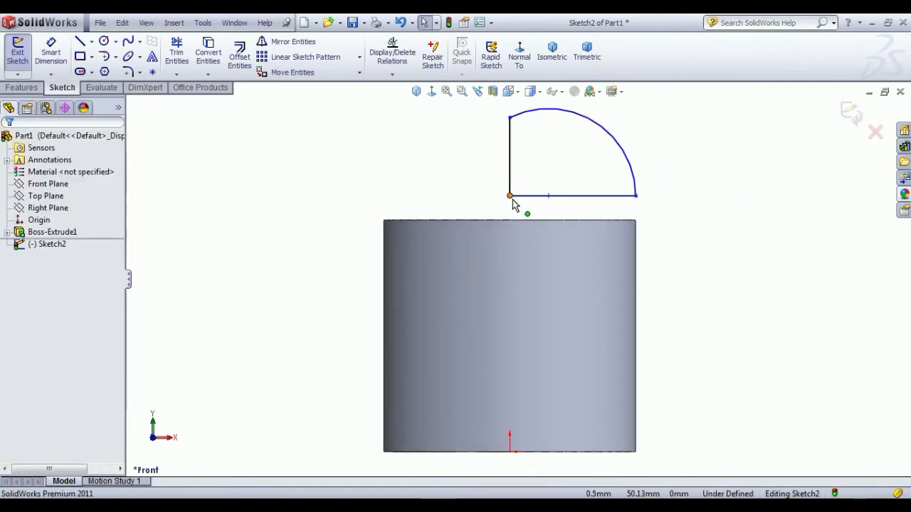
left_click(512, 199)
left_click(510, 452, "ctrl")
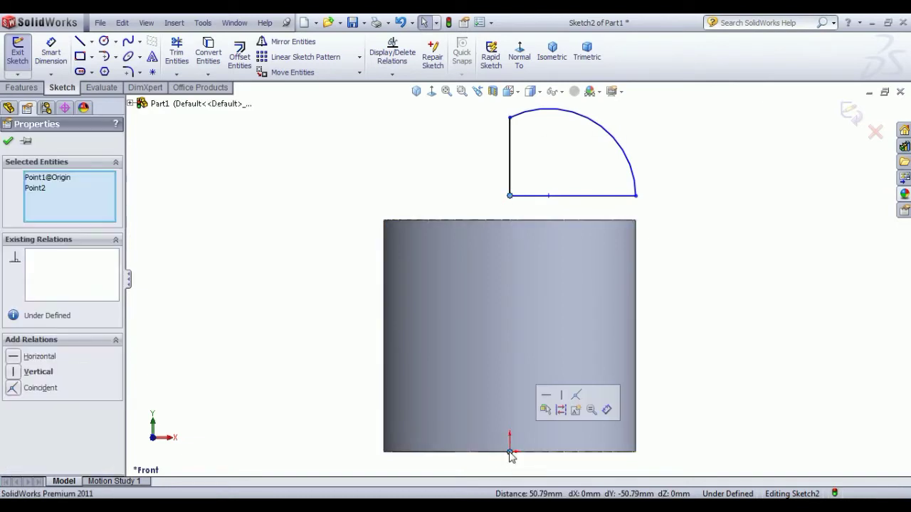
left_click(565, 400)
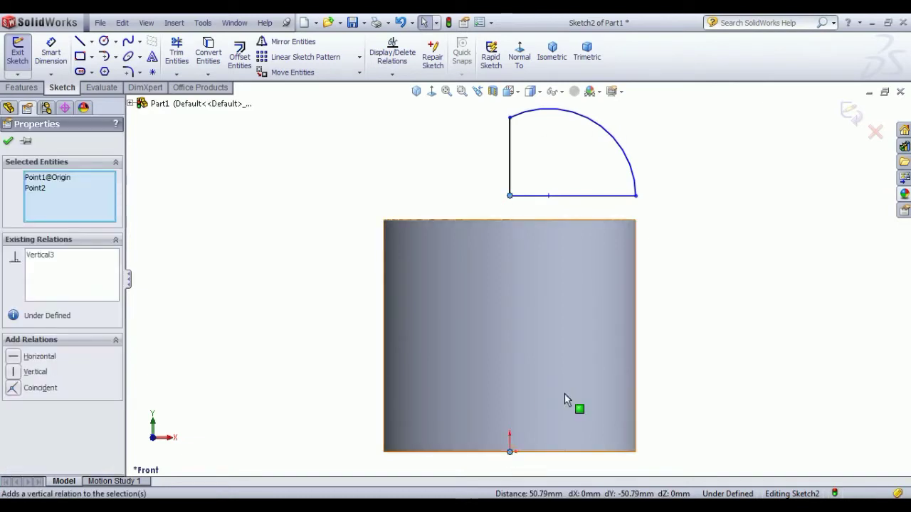
left_click(678, 253)
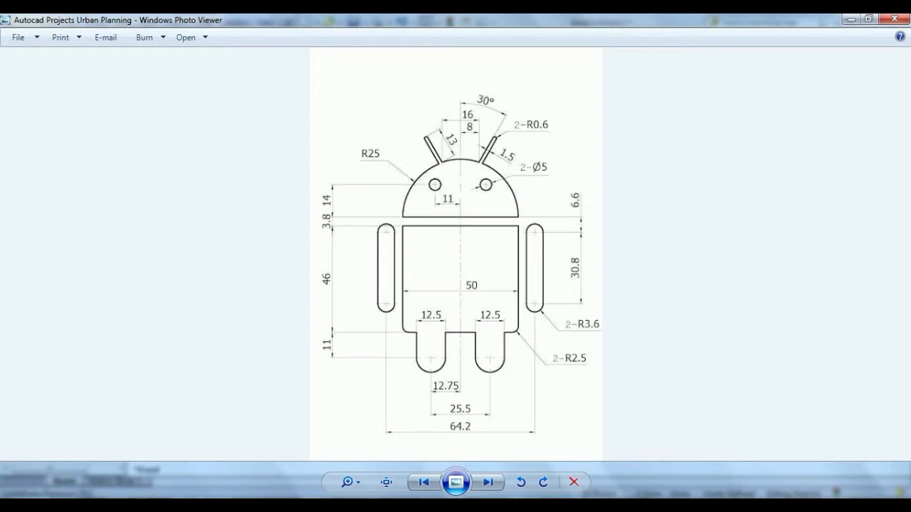
Step: Dimension the gap between the profile's bottom line and the cylinder top as 3.80 mm
mouse_move(146, 469)
left_click(277, 494)
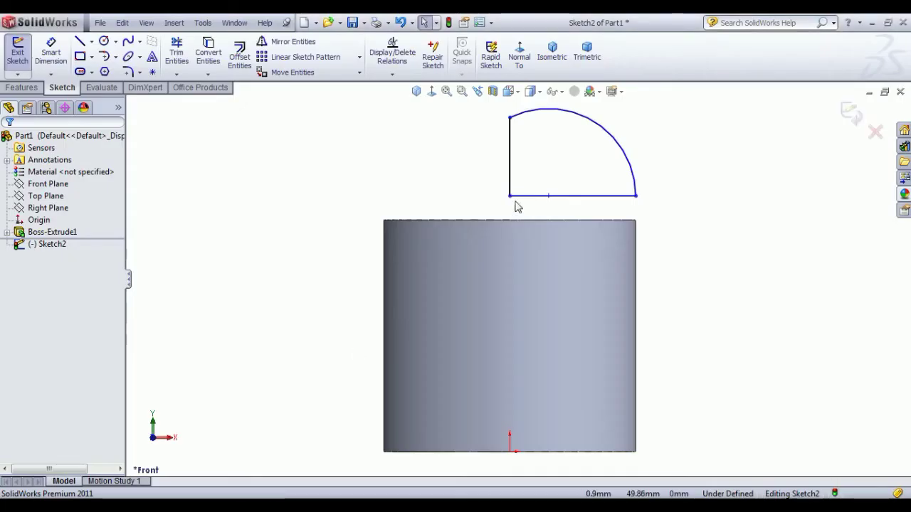
left_click(51, 53)
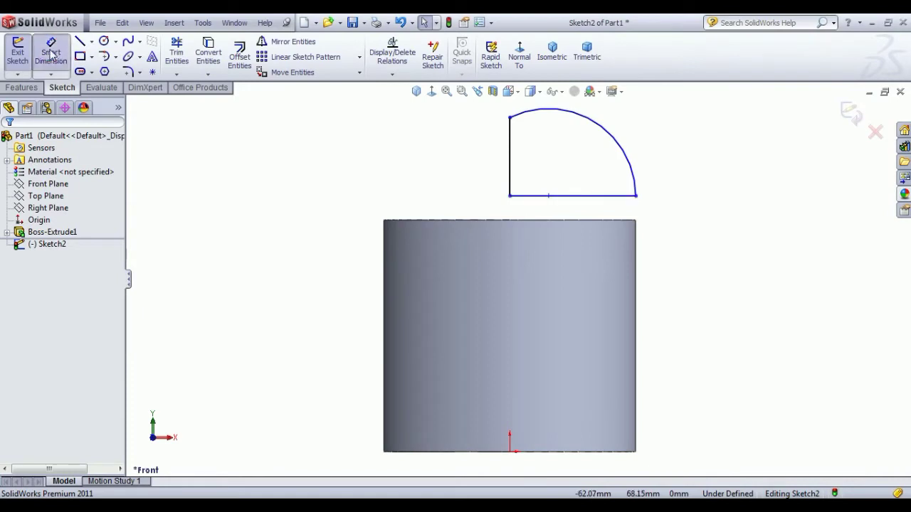
left_click(570, 196)
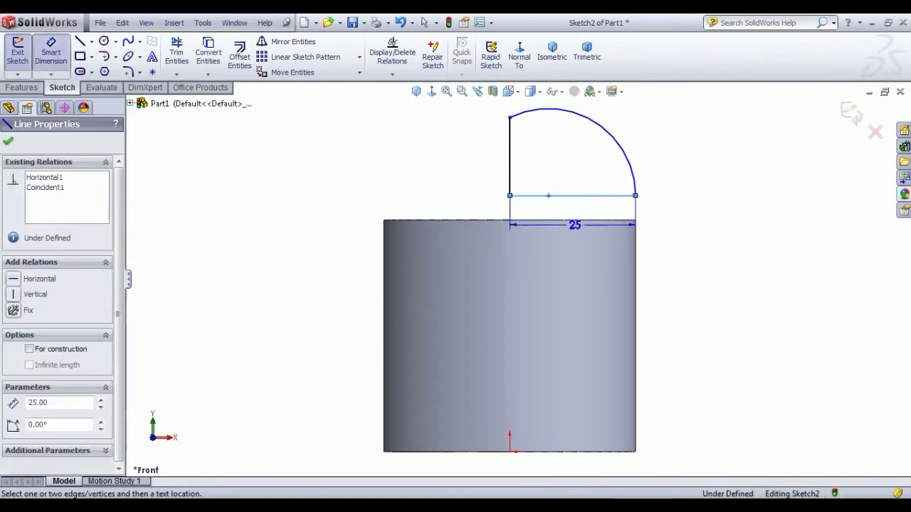
left_click(579, 221)
left_click(714, 219)
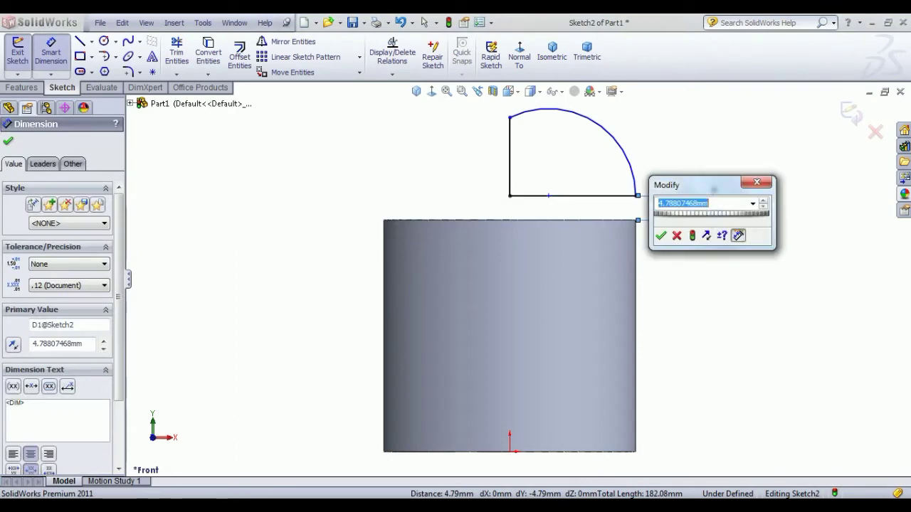
type("3.8")
key("Return")
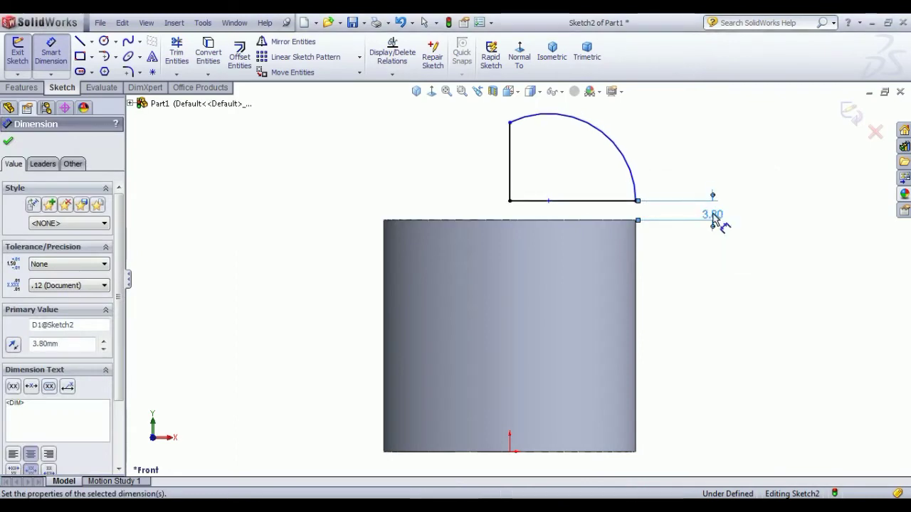
Step: Give the arc a radius of R25 and exit the fully defined sketch
left_click(629, 158)
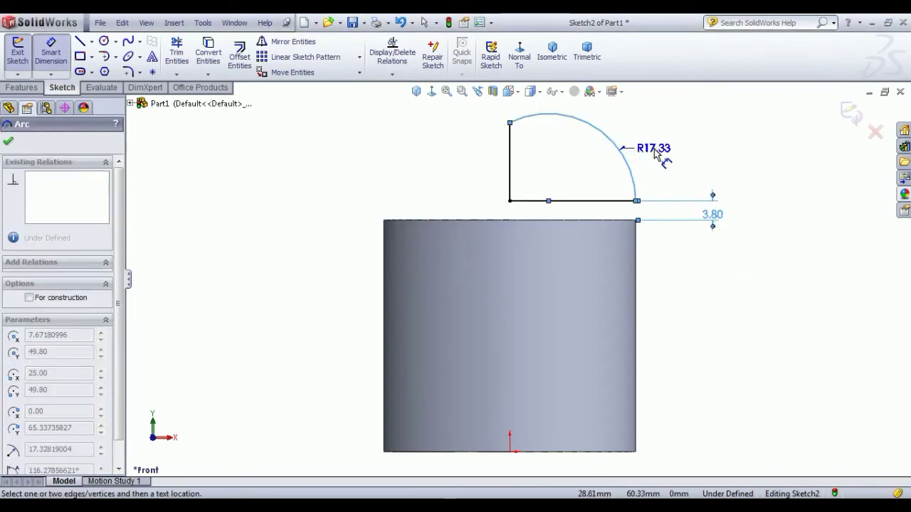
left_click(655, 148)
type("25")
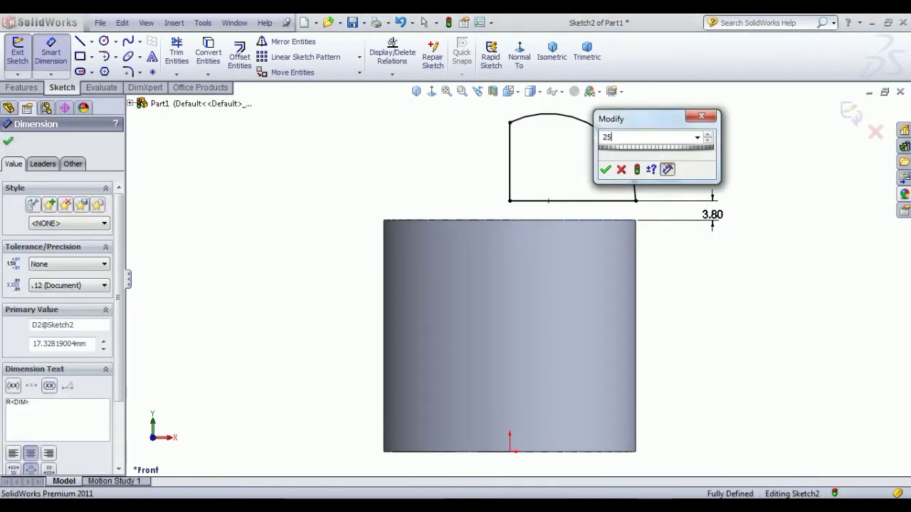
key("Return")
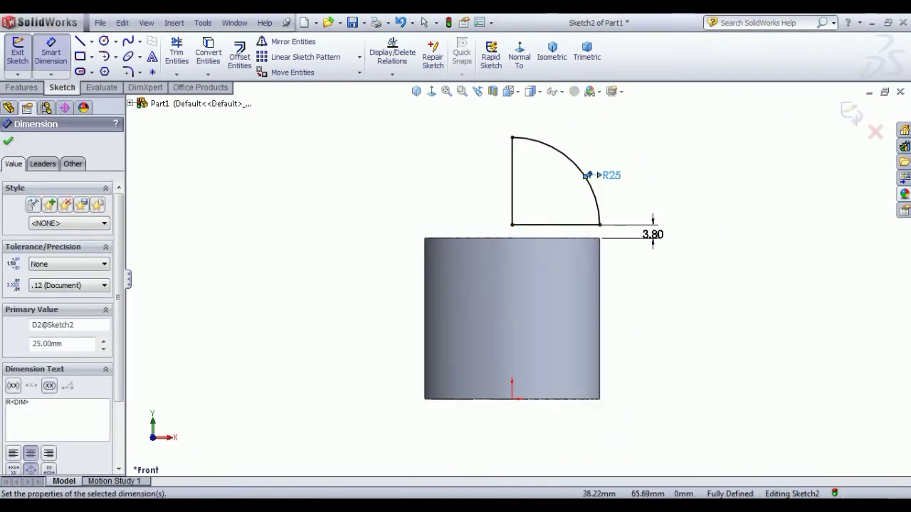
right_click(658, 145)
left_click(693, 157)
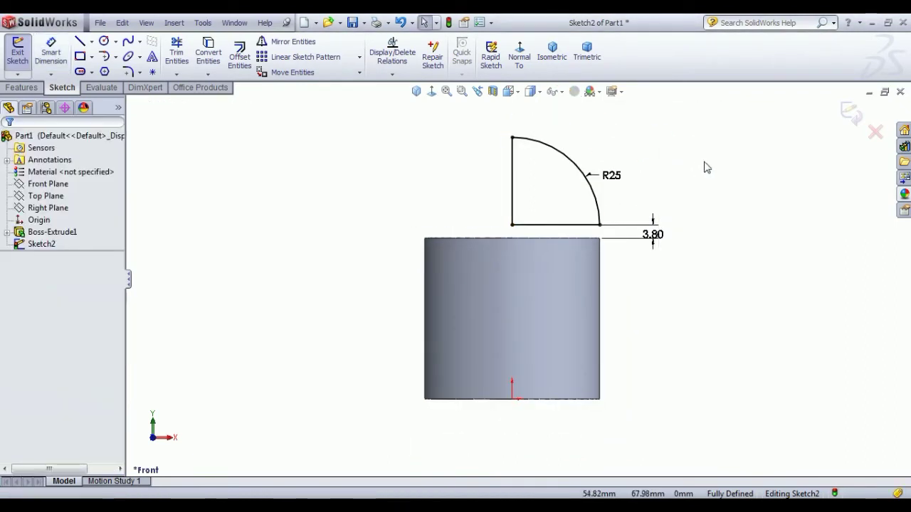
left_click(17, 52)
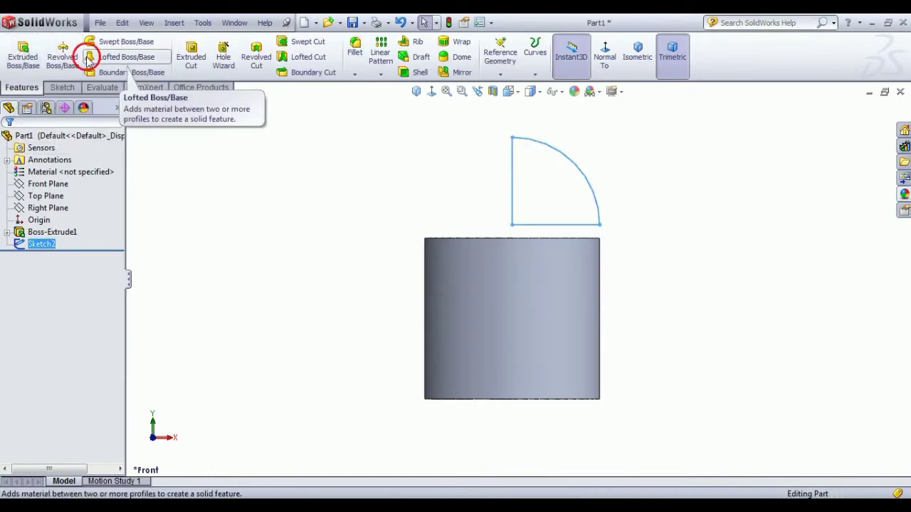
Step: Revolve the quarter-arc profile about its vertical line into the dome head (Revolve1), after cancelling a stray loft
left_click(90, 57)
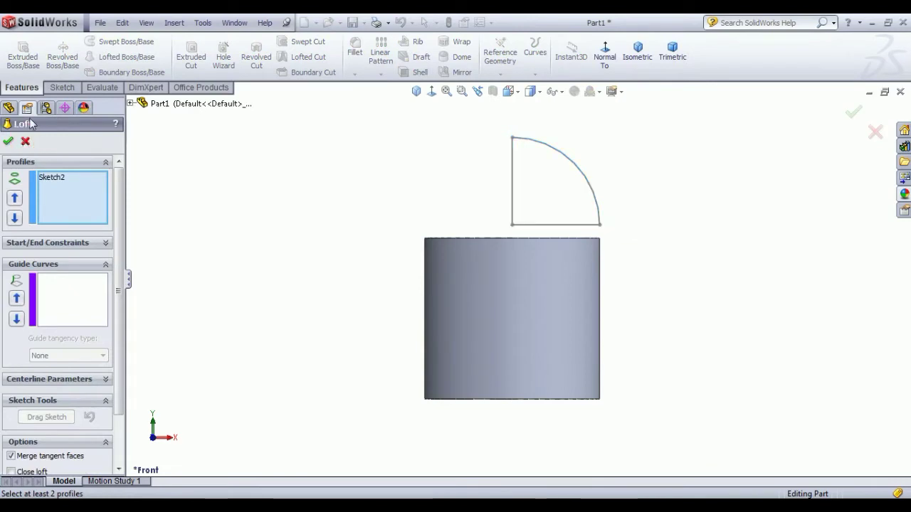
left_click(25, 141)
left_click(61, 57)
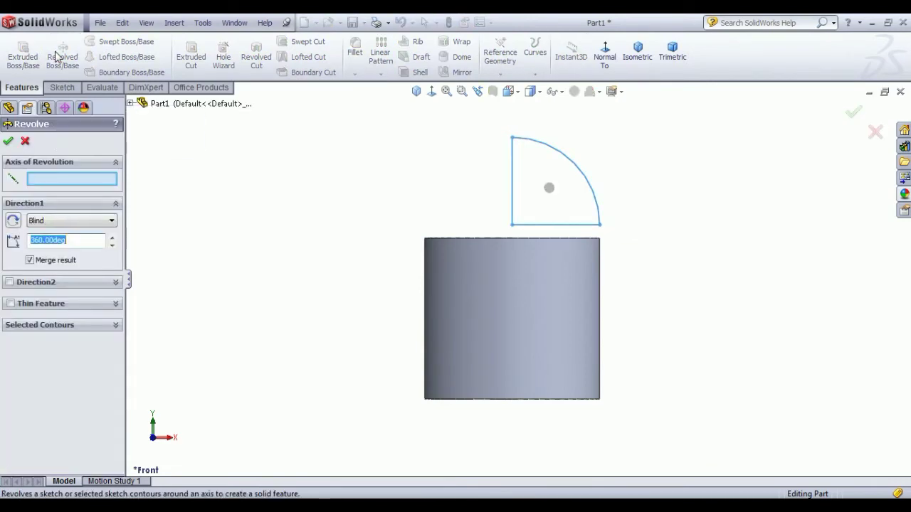
left_click(512, 182)
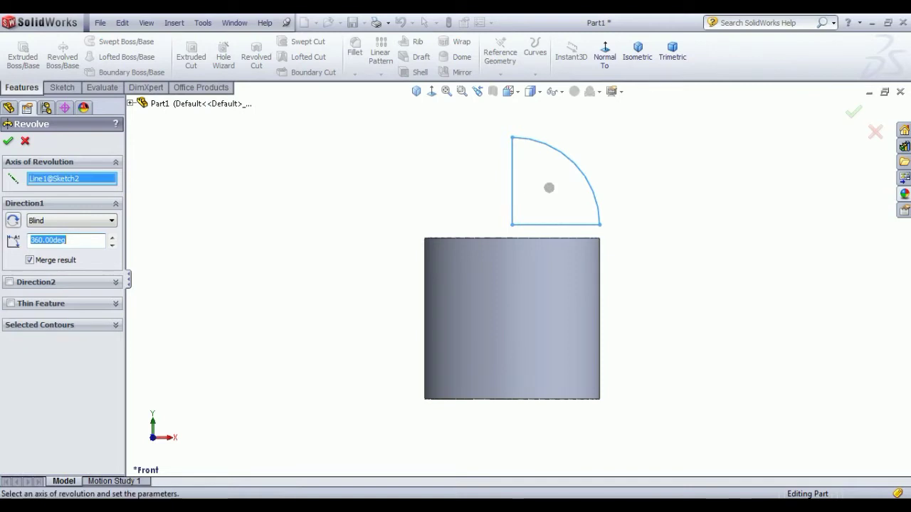
left_click(9, 142)
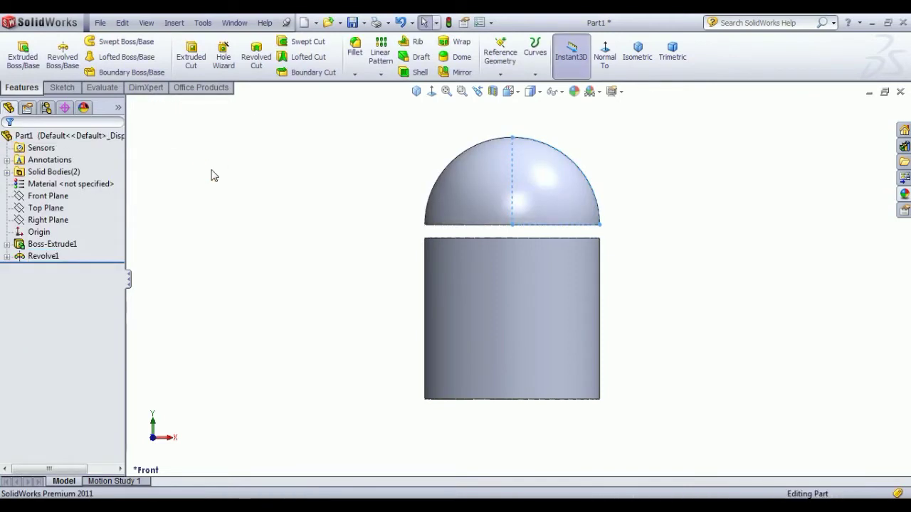
key("alt+Tab")
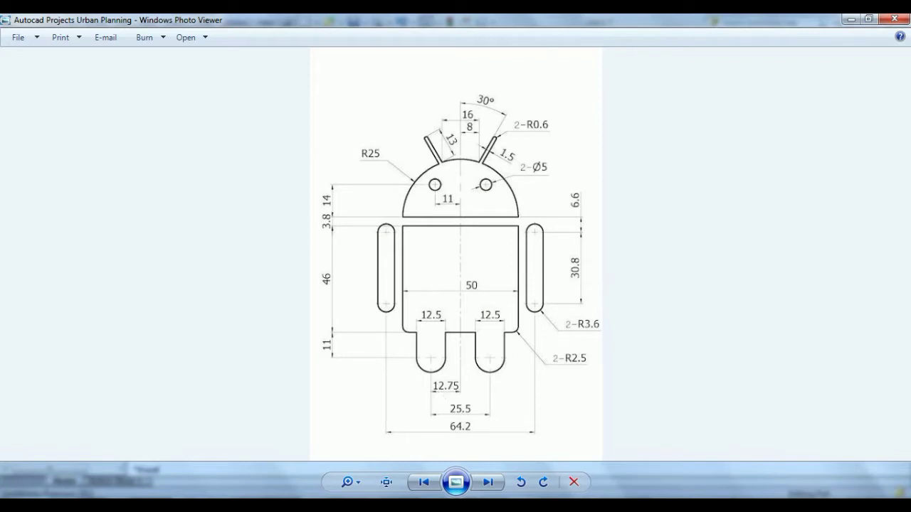
Step: On the Front Plane, draw a closed leg outline below the cylinder: two vertical lines with a rounded bottom arc
left_click(284, 441)
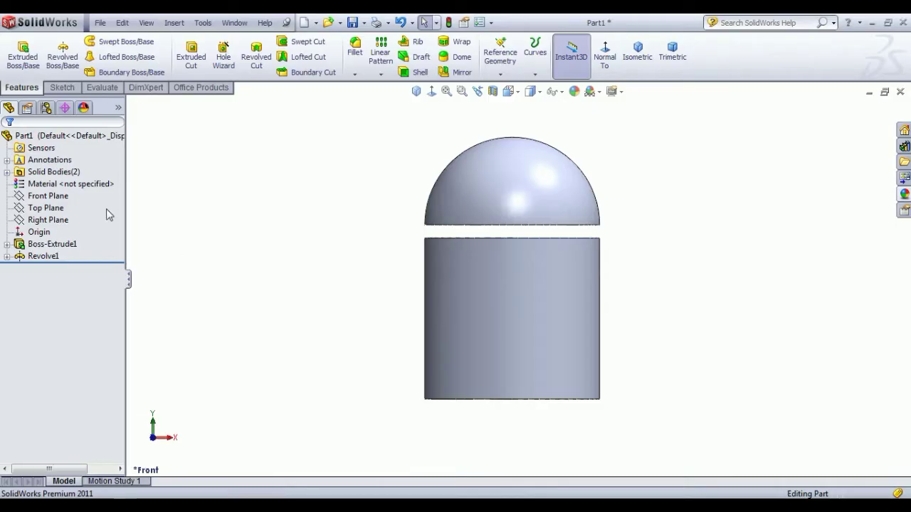
left_click(69, 199)
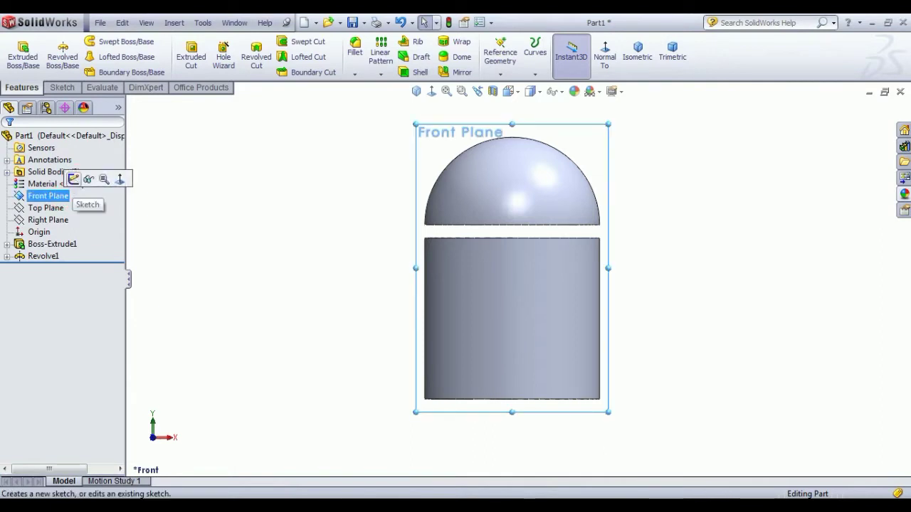
left_click(73, 179)
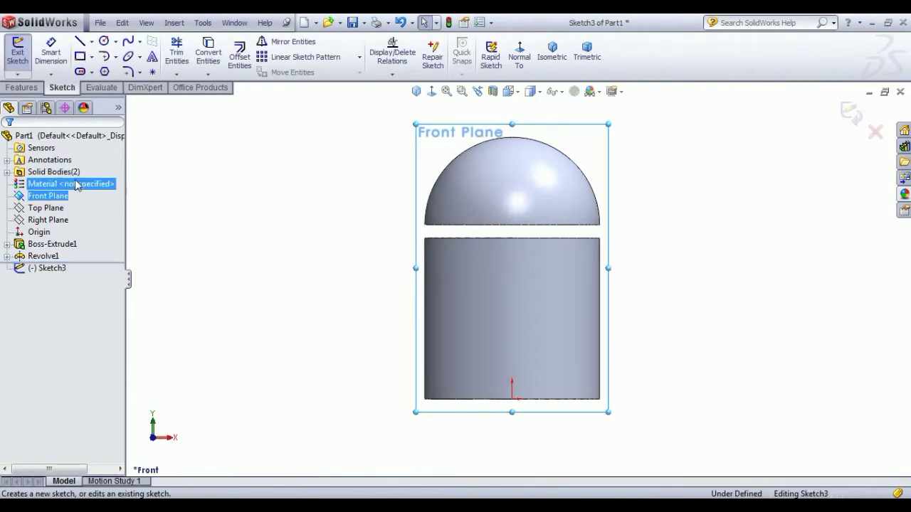
left_click(80, 42)
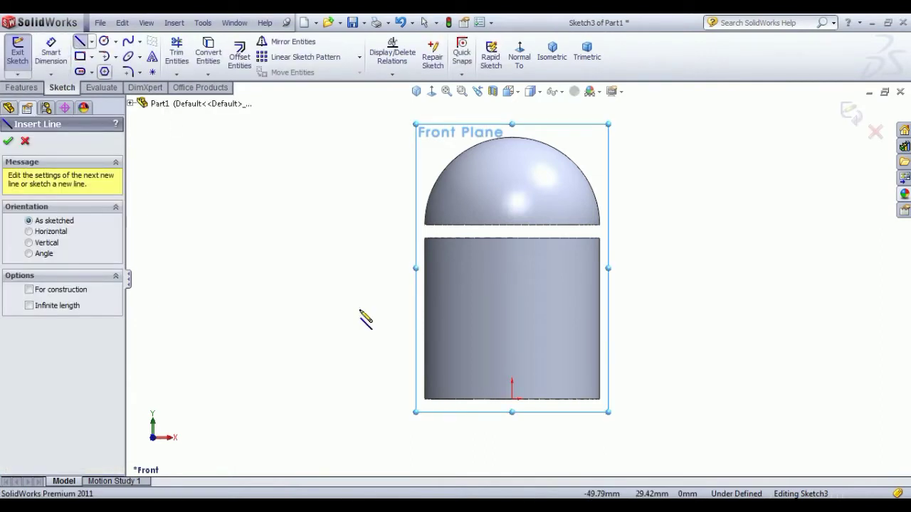
left_click(474, 399)
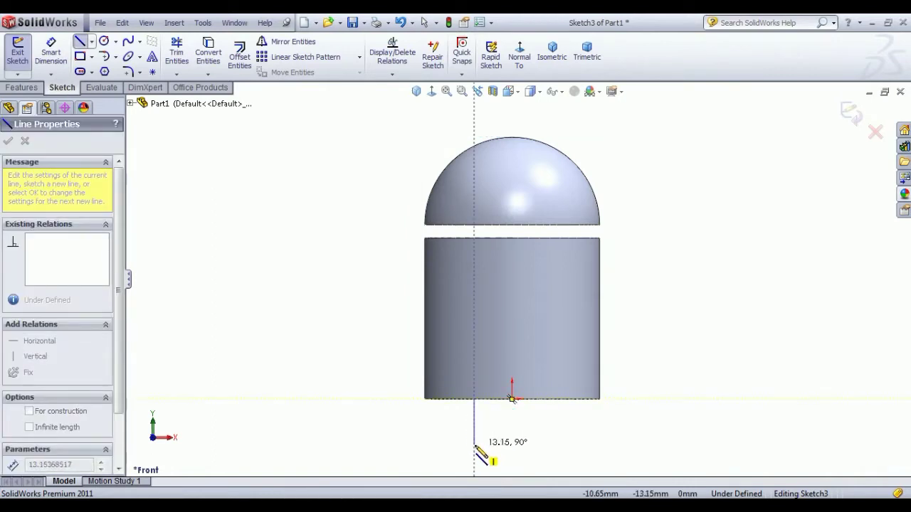
left_click(474, 445)
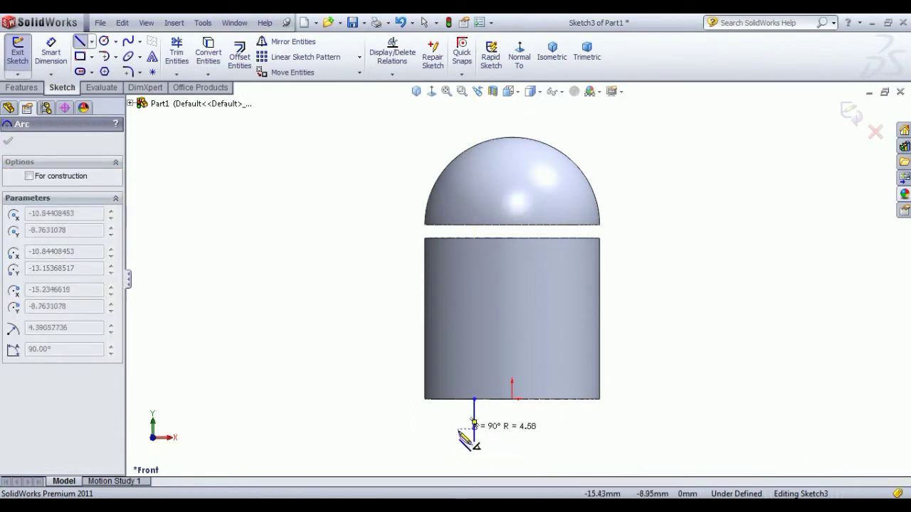
left_click(459, 427)
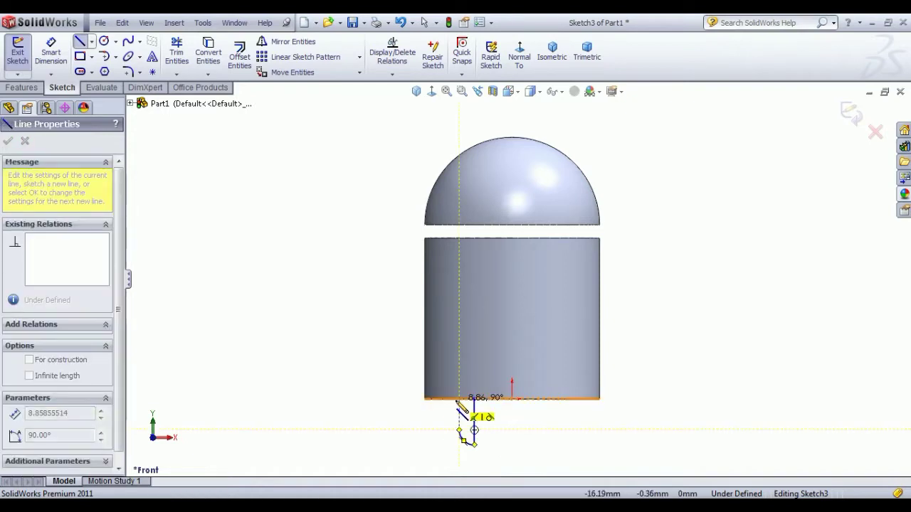
left_click(458, 399)
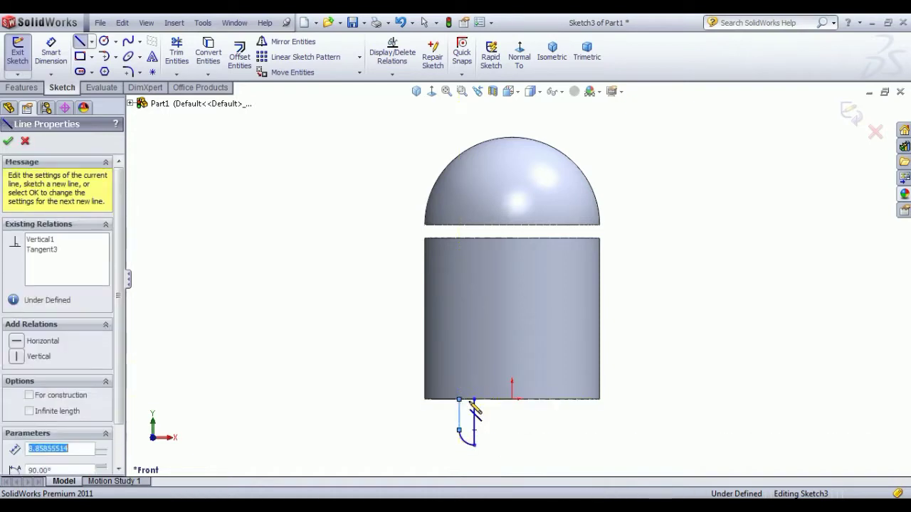
left_click(474, 399)
right_click(617, 316)
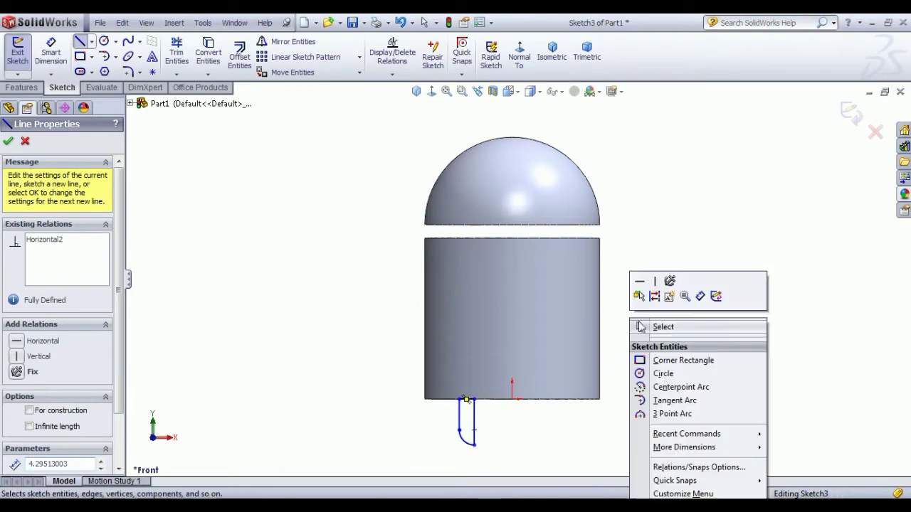
left_click(670, 322)
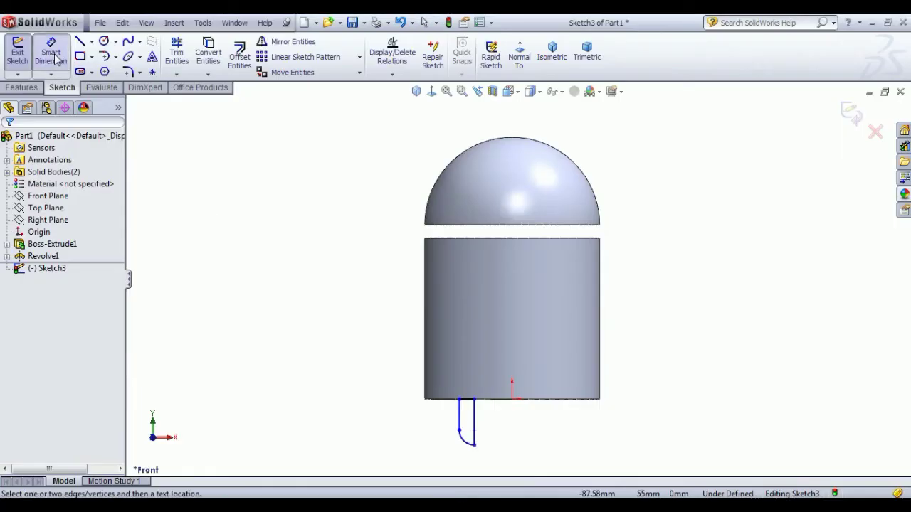
Step: Dimension the leg's inner line 12.75 mm from the origin
left_click(54, 57)
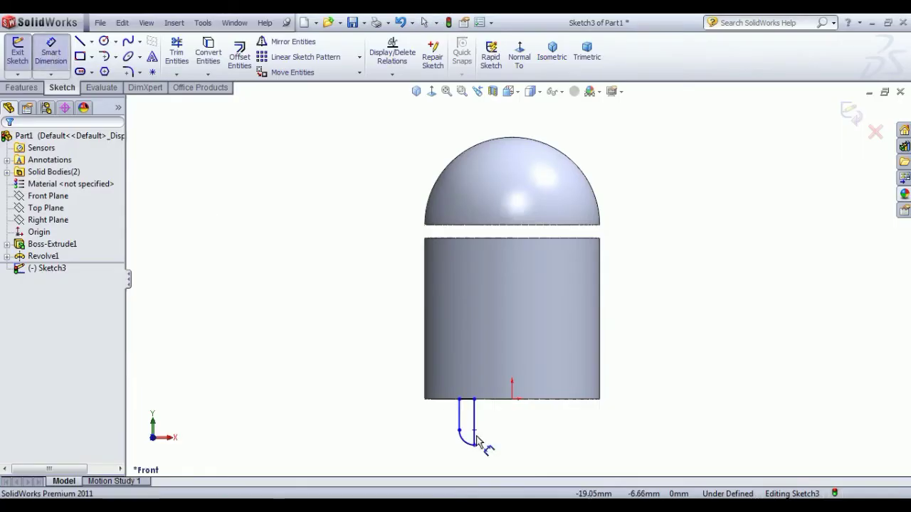
middle_click_drag(498, 474, 494, 406, "ctrl")
scroll(492, 398, "down", 2)
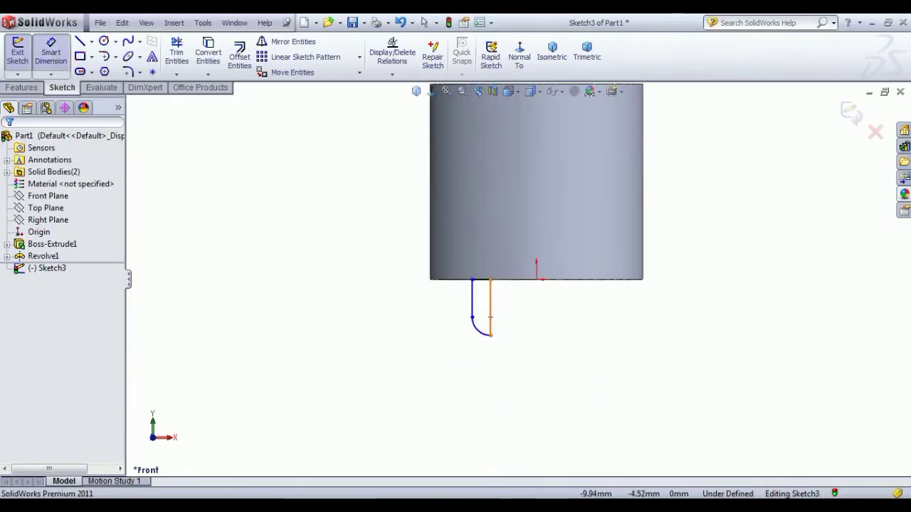
left_click(491, 304)
left_click(536, 279)
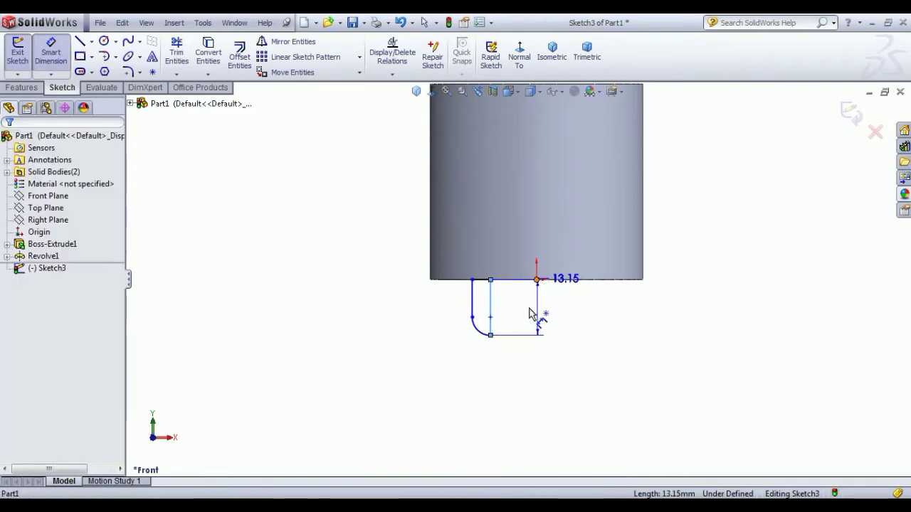
left_click(521, 384)
type("12.7")
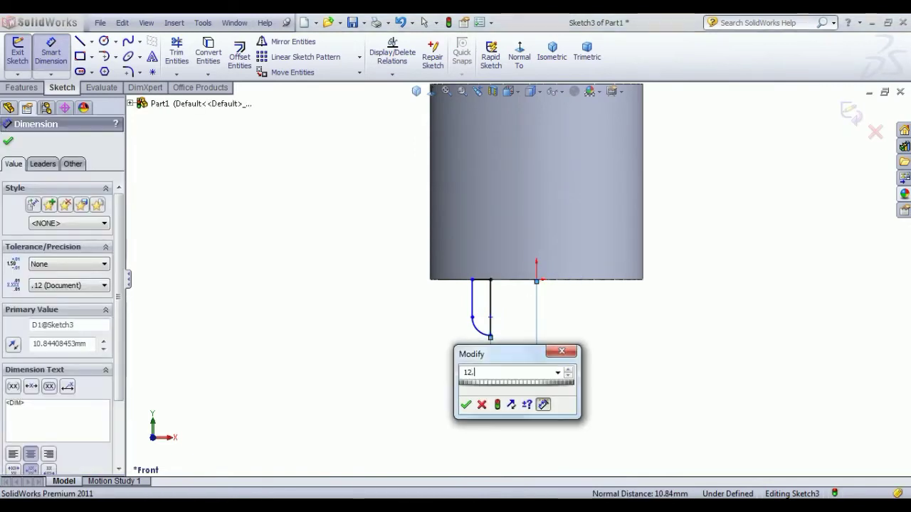
type("5")
key("Return")
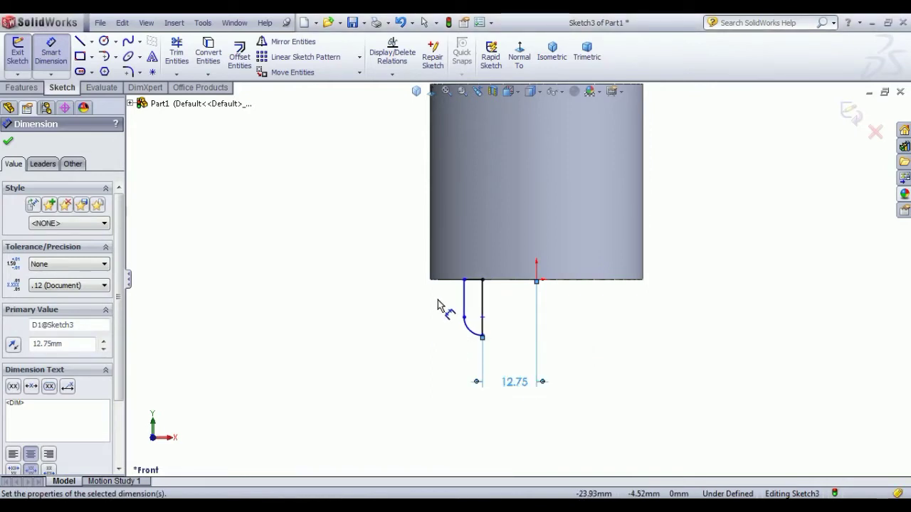
Step: Set the top short line to 12.5/2 (6.25 mm) and the left vertical line to 11 mm, then exit the sketch
left_click(472, 280)
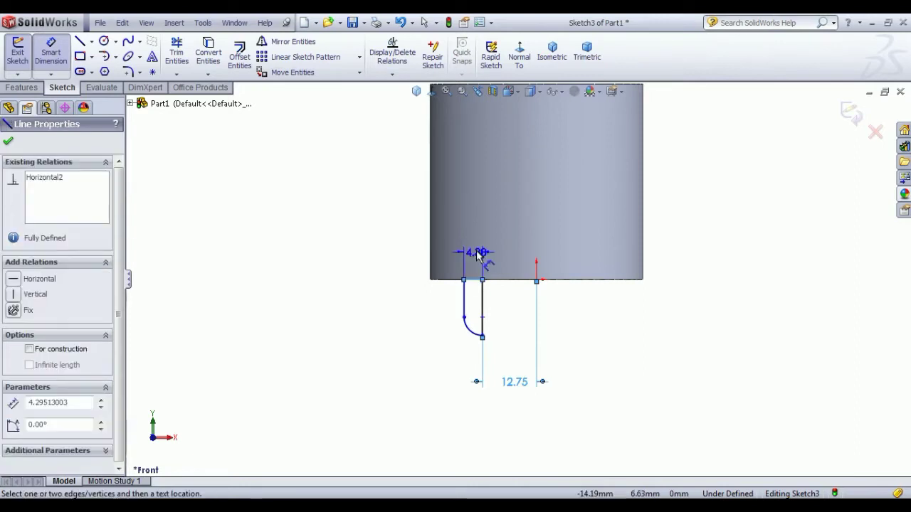
left_click(478, 254)
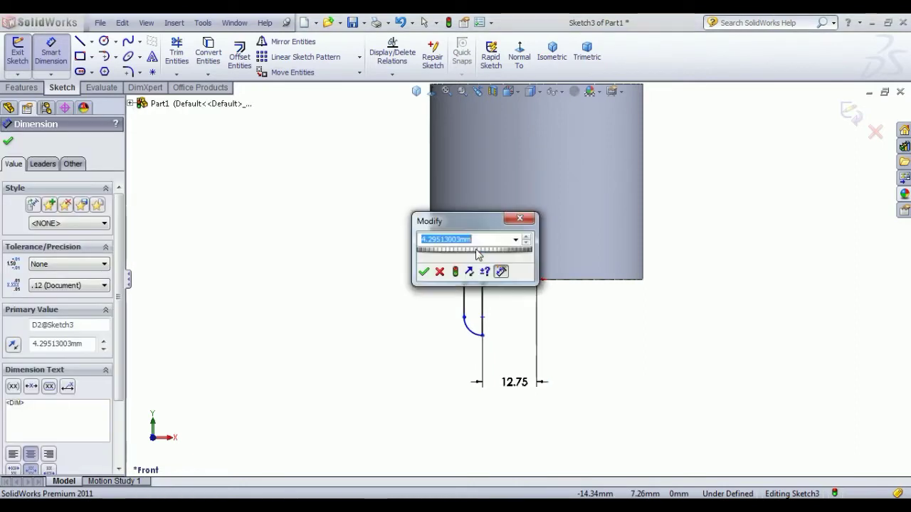
type("12.5/2")
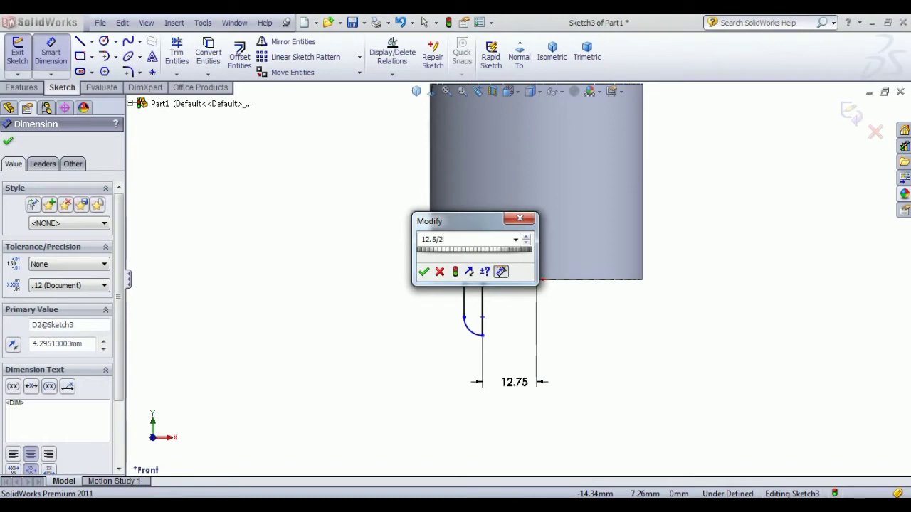
key("Return")
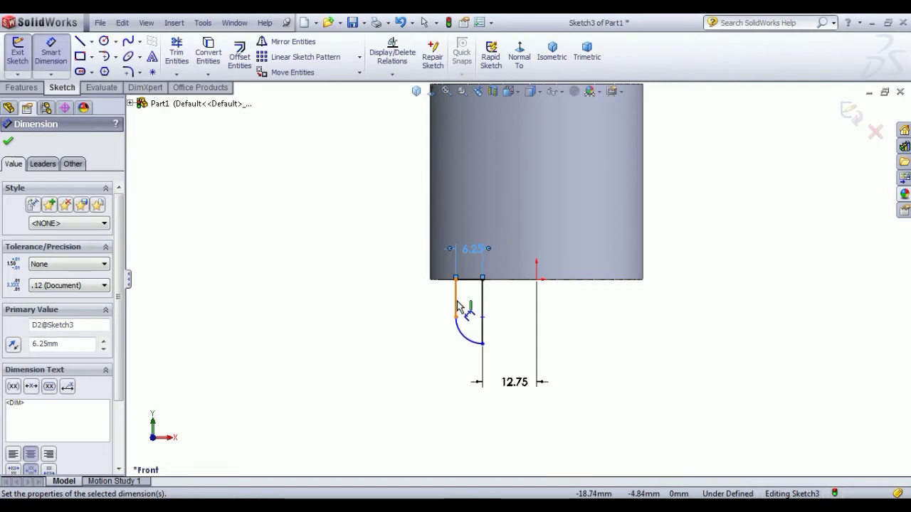
left_click(458, 306)
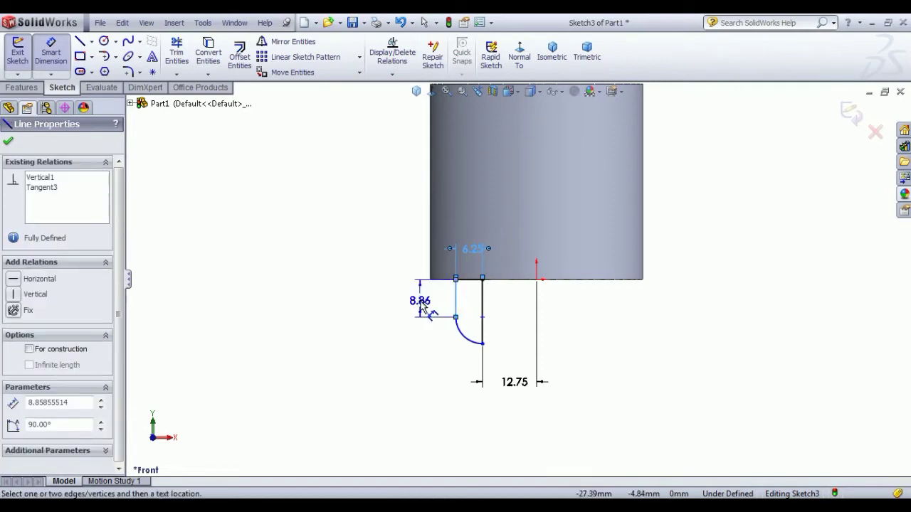
left_click(421, 306)
type("11")
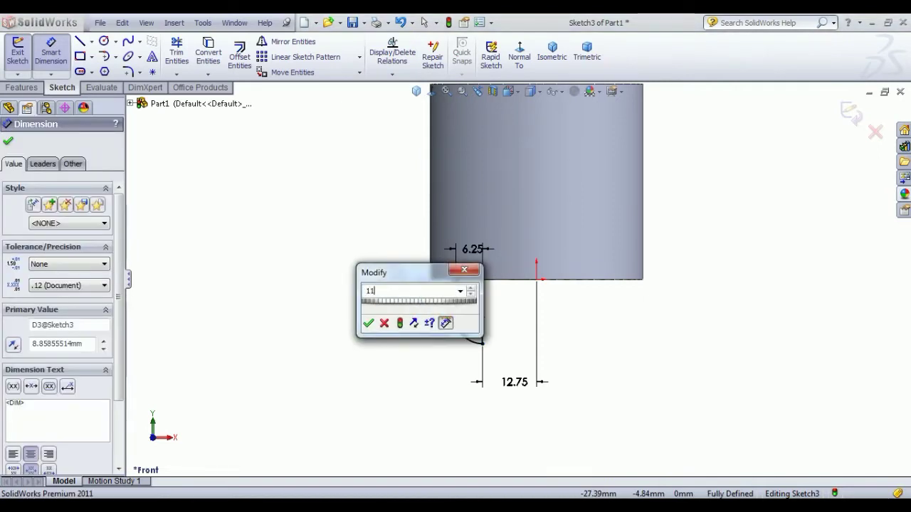
key("Return")
right_click(321, 262)
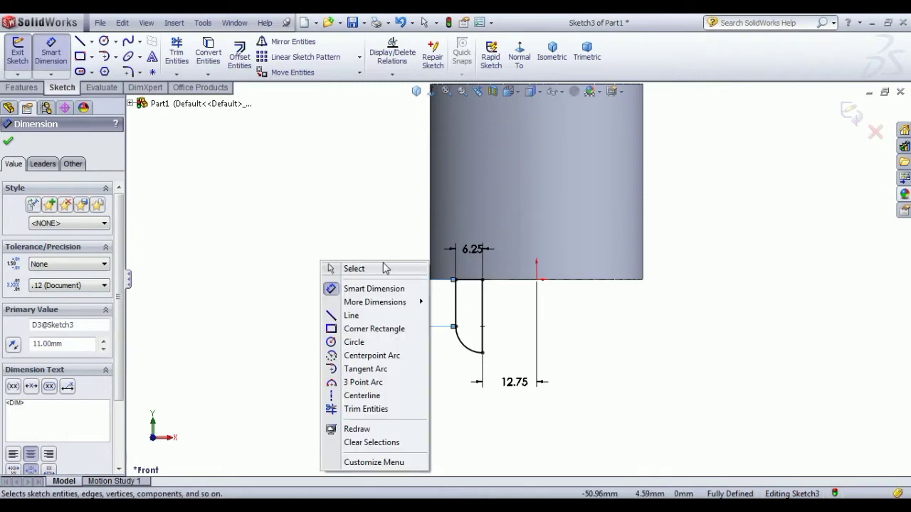
left_click(354, 269)
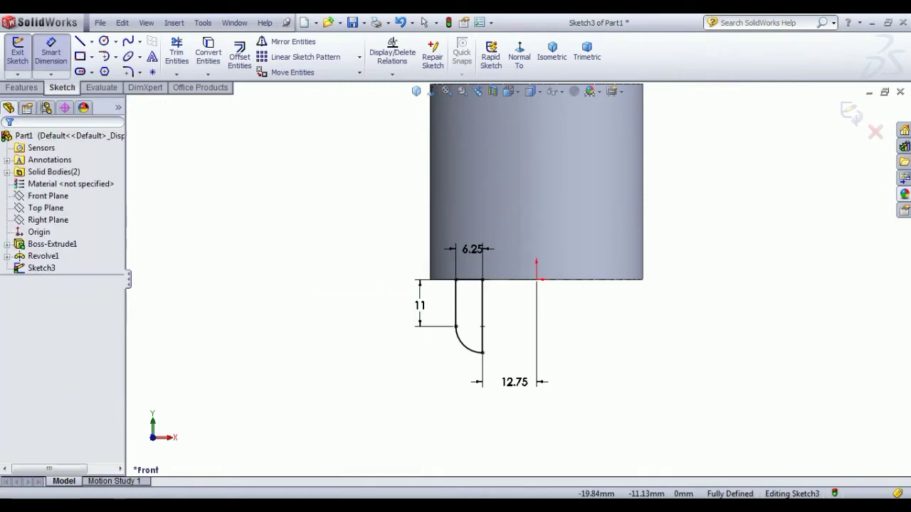
left_click(18, 57)
Step: Revolve the leg sketch 360° about its right vertical line into a rounded leg (Revolve2)
left_click(63, 56)
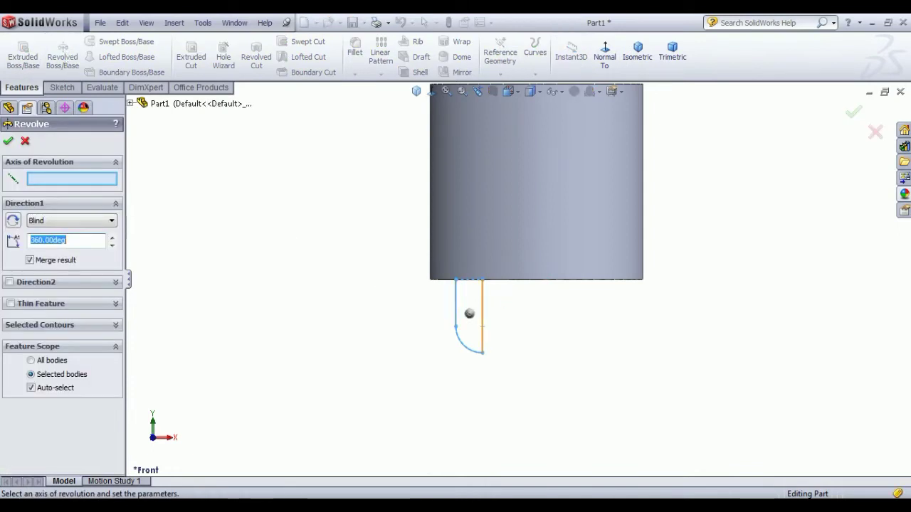
left_click(482, 299)
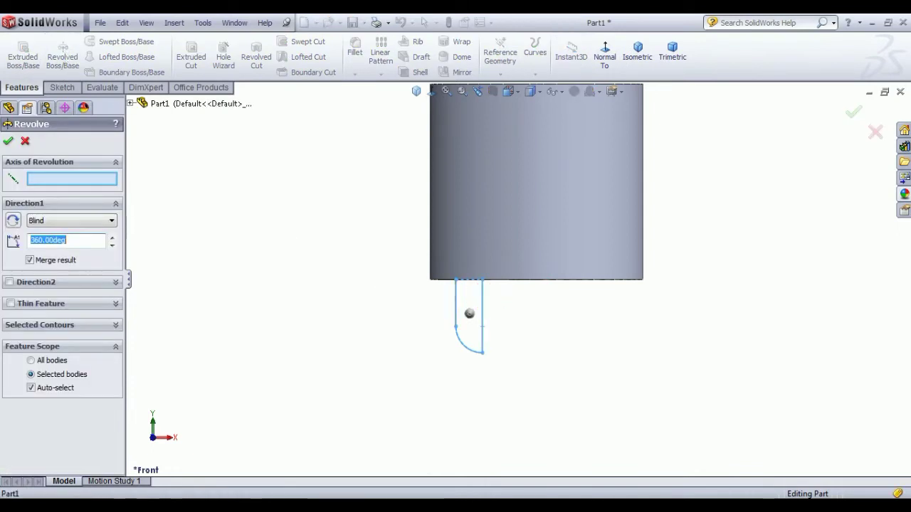
left_click(6, 141)
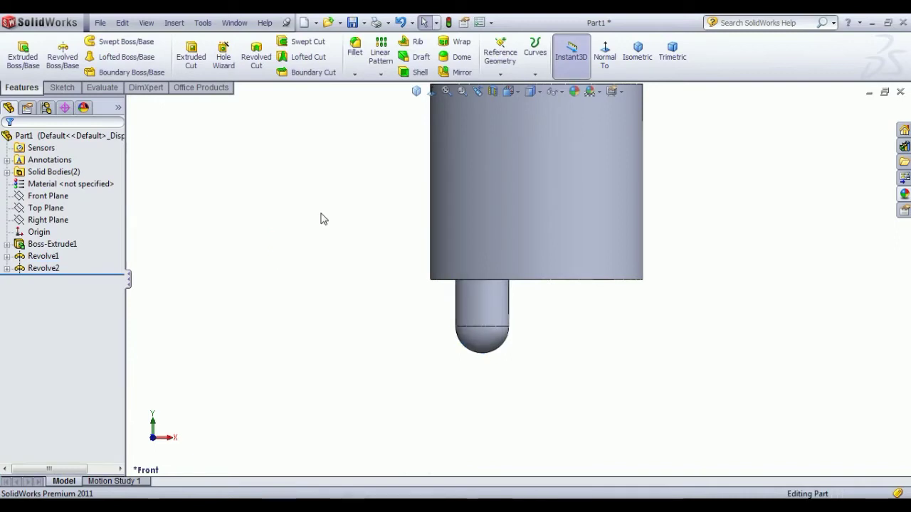
mouse_move(321, 218)
middle_mouse_down()
mouse_move(323, 266)
mouse_move(348, 261)
middle_mouse_up()
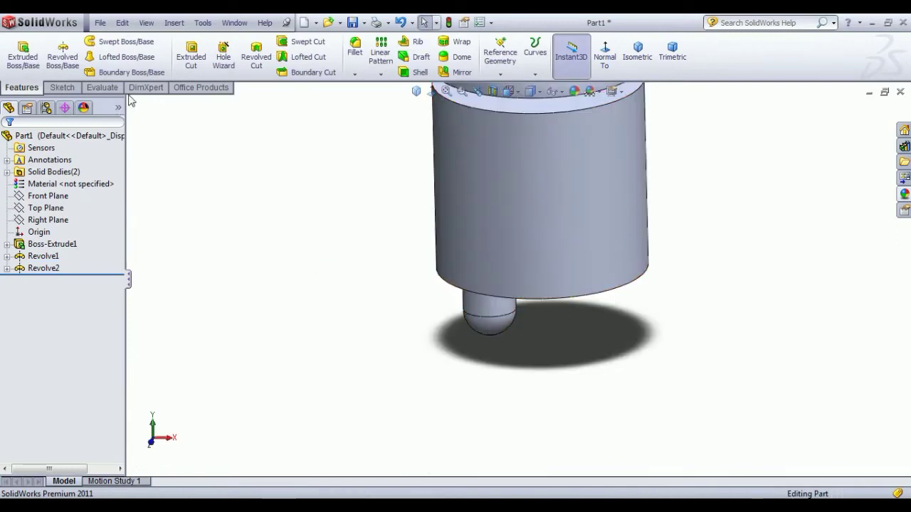
Step: Mirror the Revolve2 leg across the Right Plane to give the robot a second leg
left_click(55, 221)
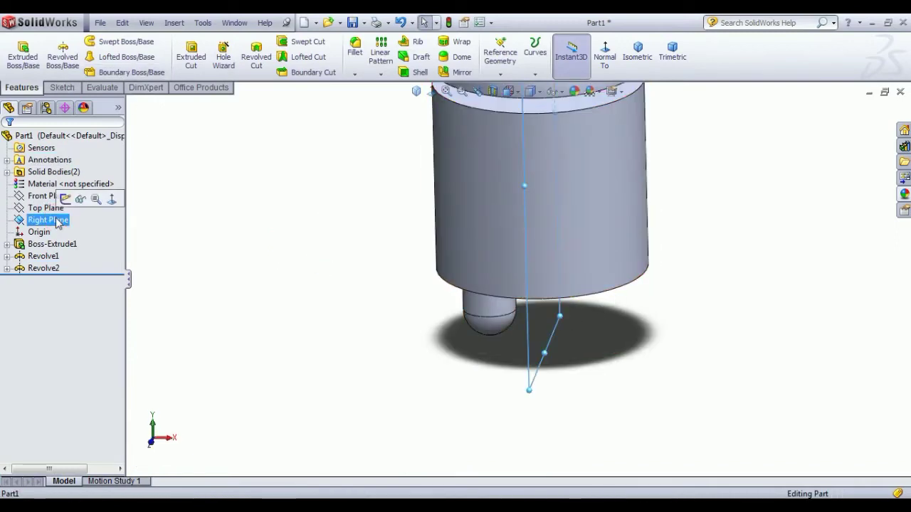
left_click(458, 72)
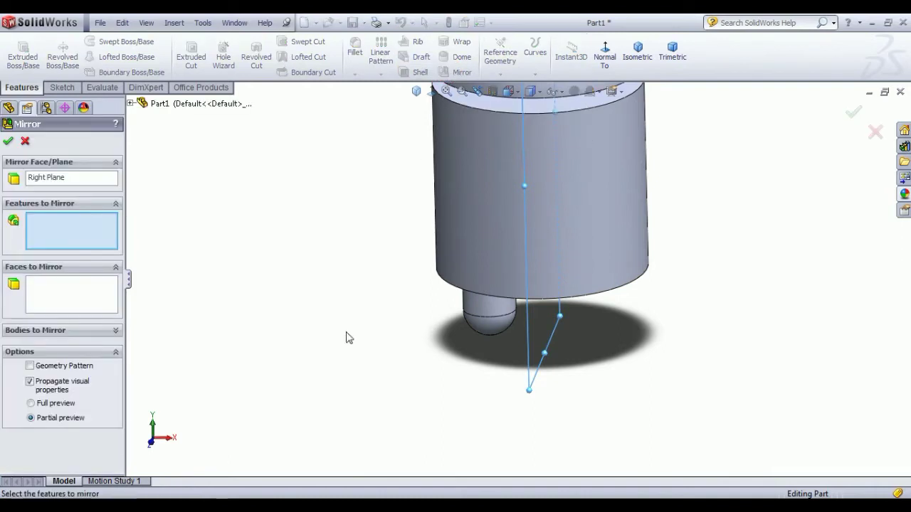
left_click(477, 313)
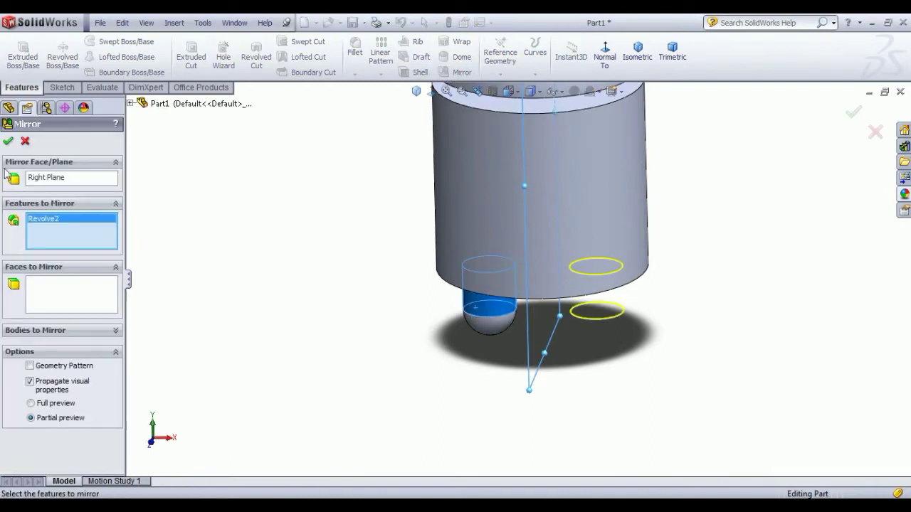
left_click(8, 142)
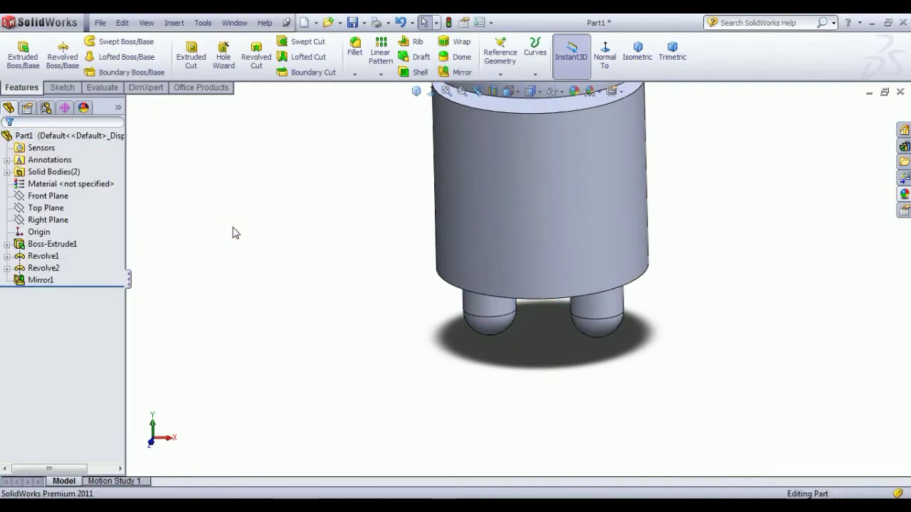
scroll(487, 229, "up", 2)
scroll(487, 229, "up", 1)
scroll(349, 271, "up", 1)
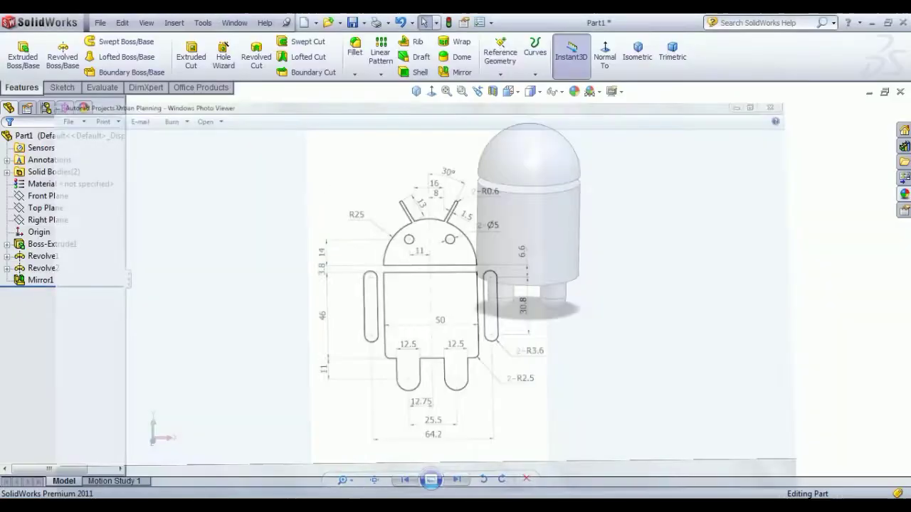
Step: Open a new sketch on the Front Plane and turn the view normal to it
left_click(45, 197)
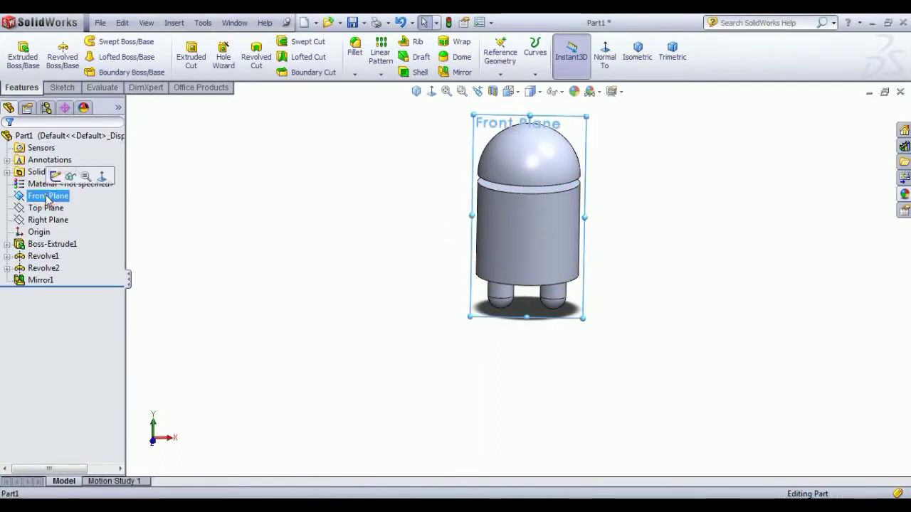
left_click(69, 176)
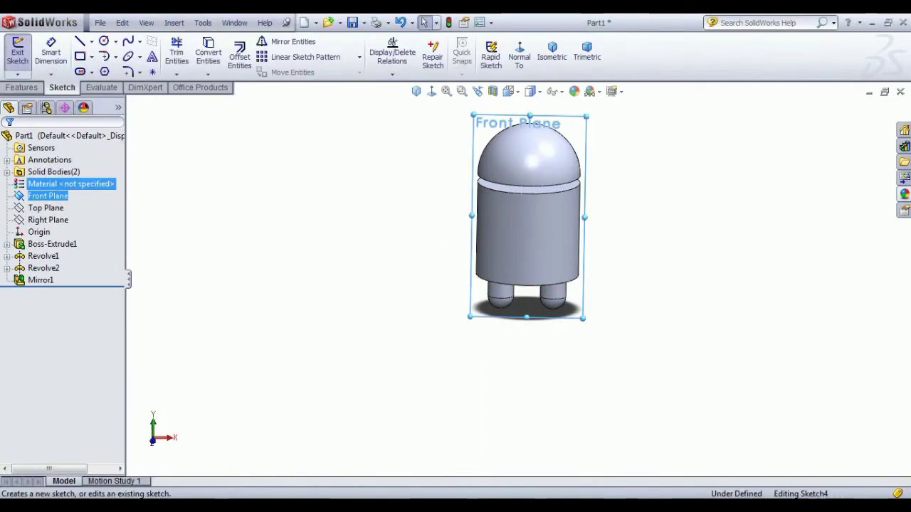
left_click(519, 55)
left_click(250, 343)
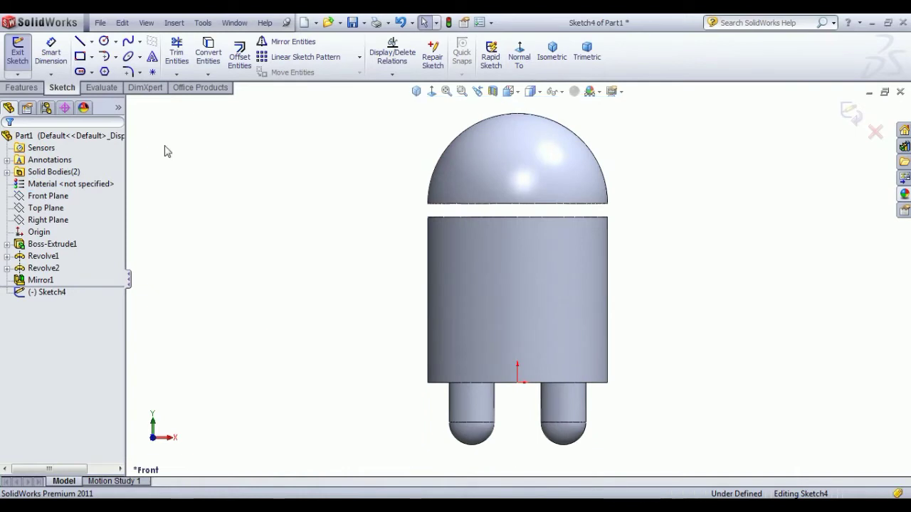
Step: Draw a vertical centerpoint straight slot to the left of the body for the arm
left_click(80, 71)
left_click(387, 279)
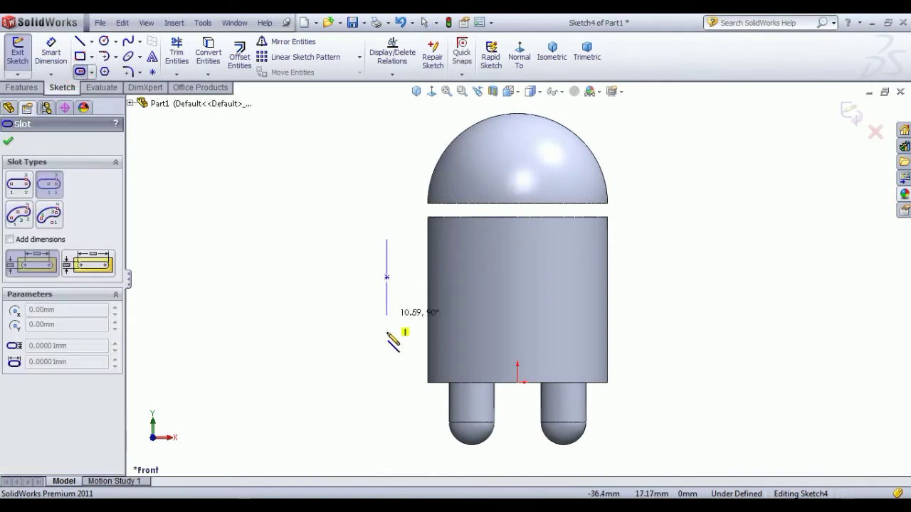
left_click(386, 336)
left_click(409, 343)
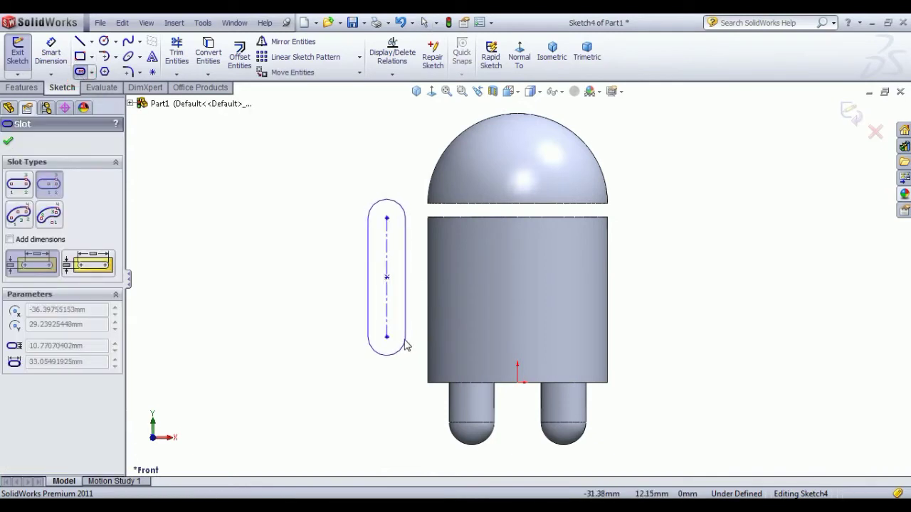
left_click(403, 339)
right_click(256, 267)
left_click(287, 273)
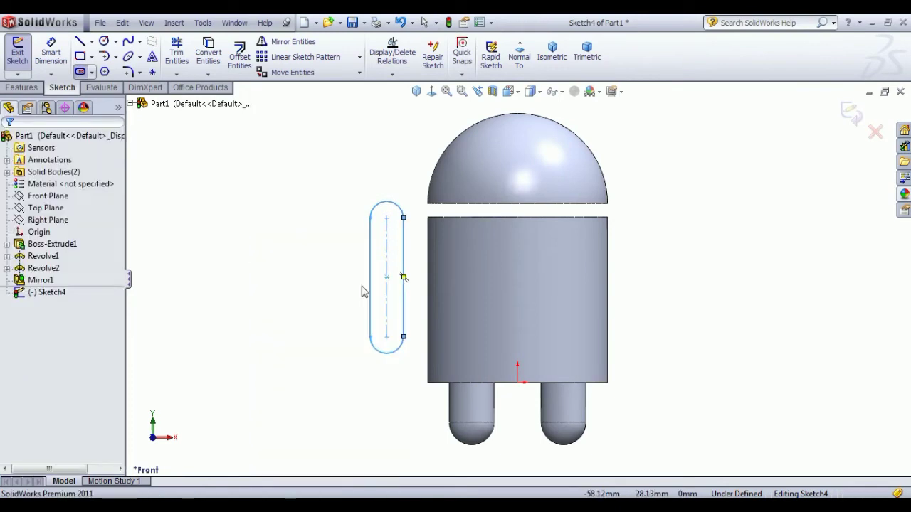
Step: Check the new slot against the Android reference drawing
left_click(387, 291)
left_click(309, 291)
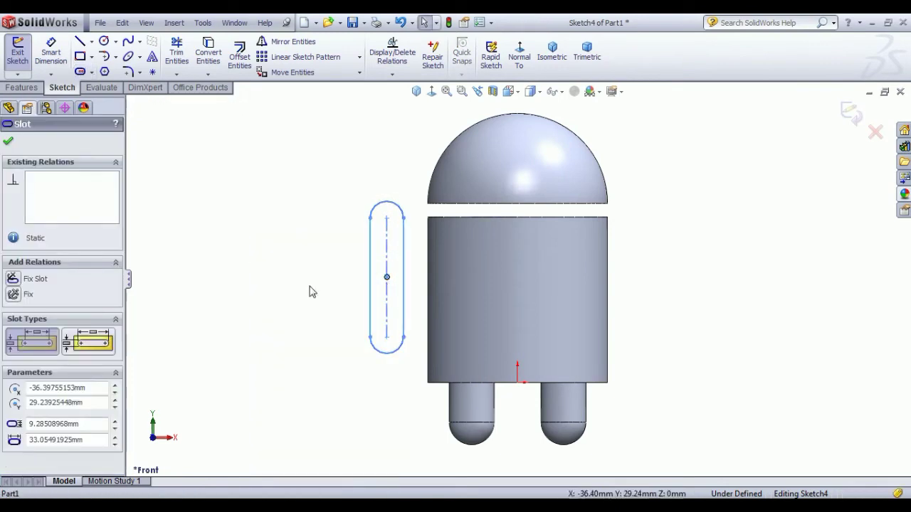
left_click(388, 348)
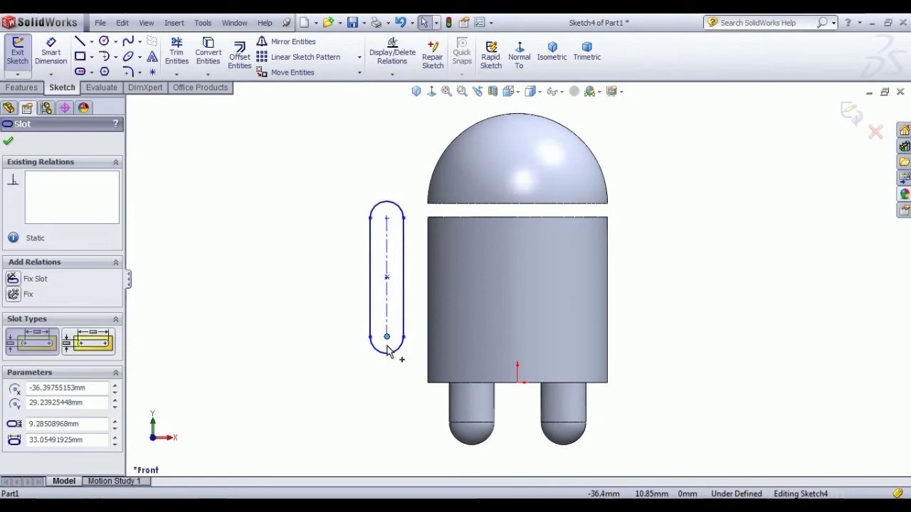
left_click(338, 348)
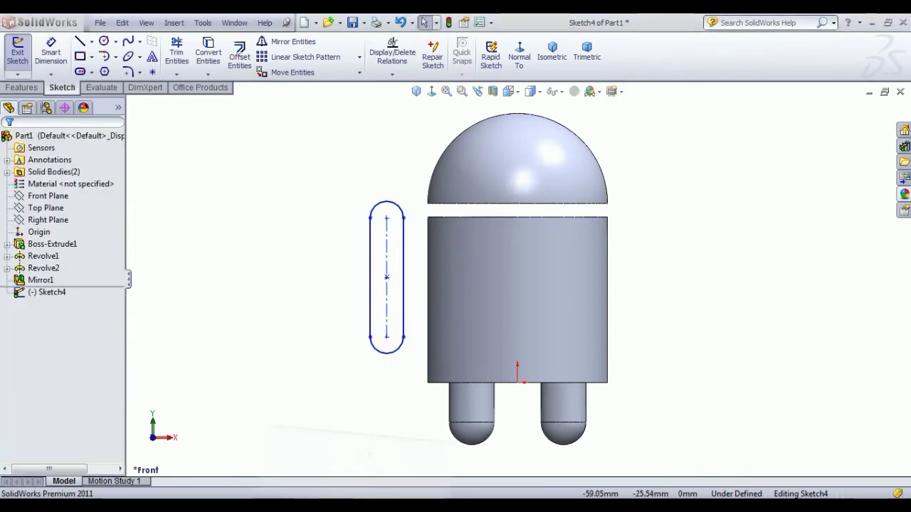
key("alt+Tab")
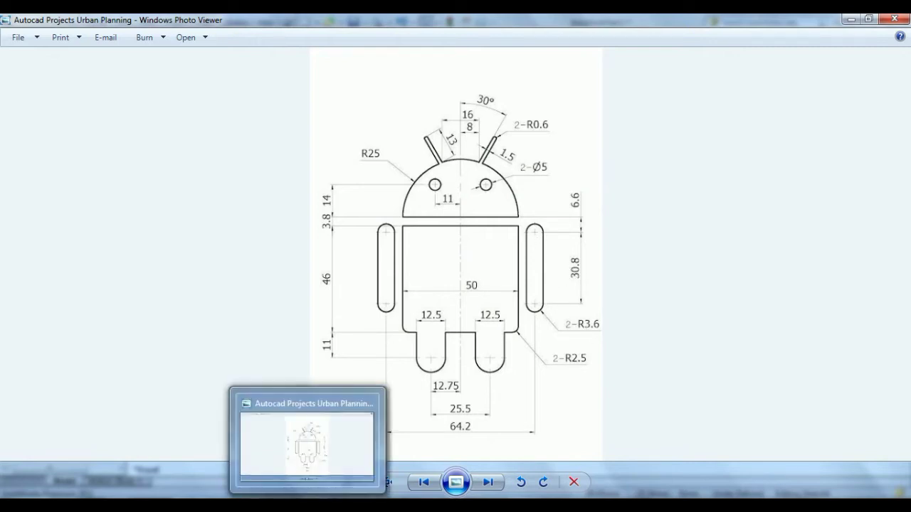
left_click(306, 494)
left_click(51, 54)
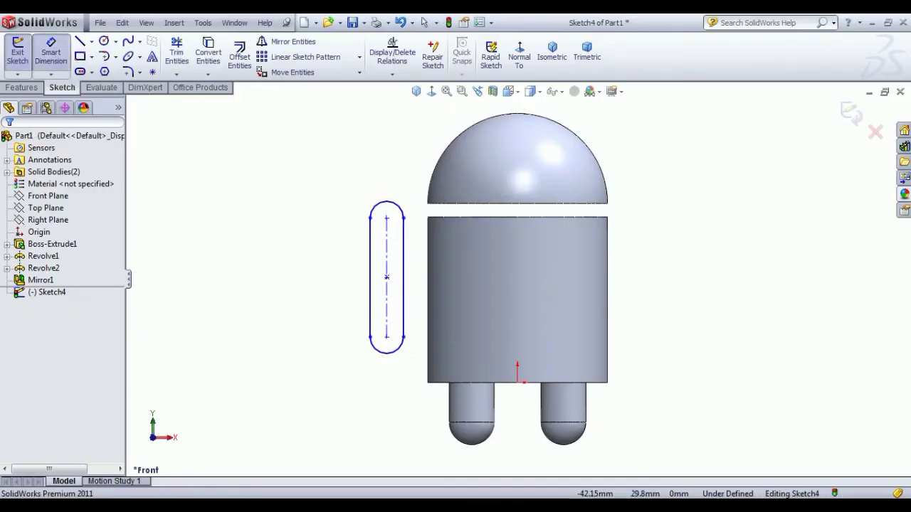
Step: Dimension the arm slot with a 30.80 length and R3.60 end radius
left_click(387, 292)
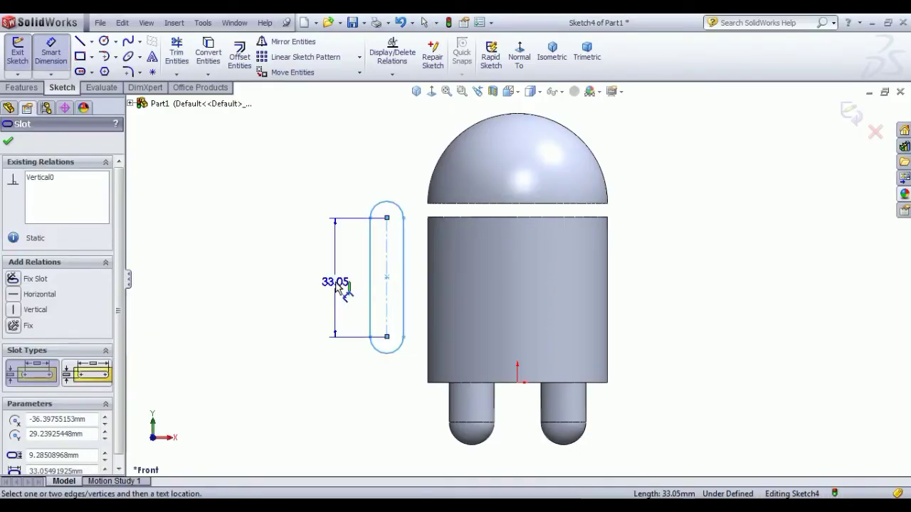
left_click(339, 288)
type("30.8")
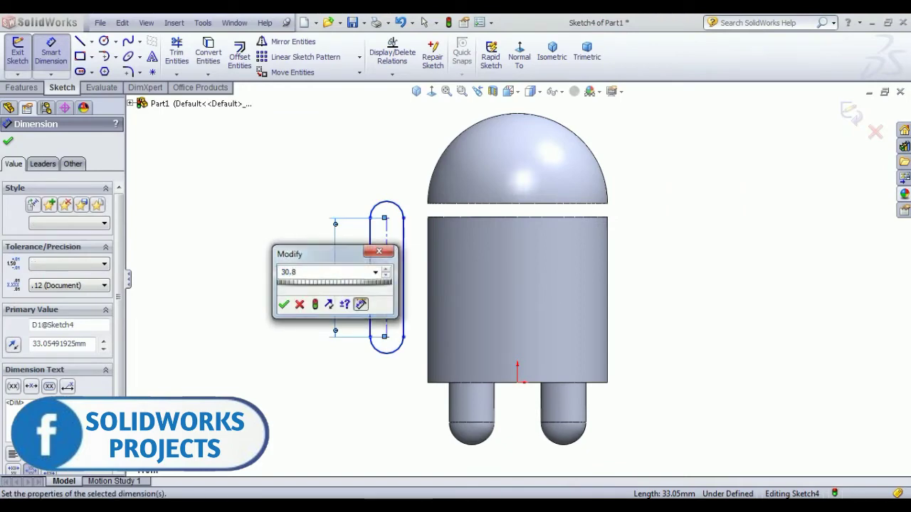
key("Return")
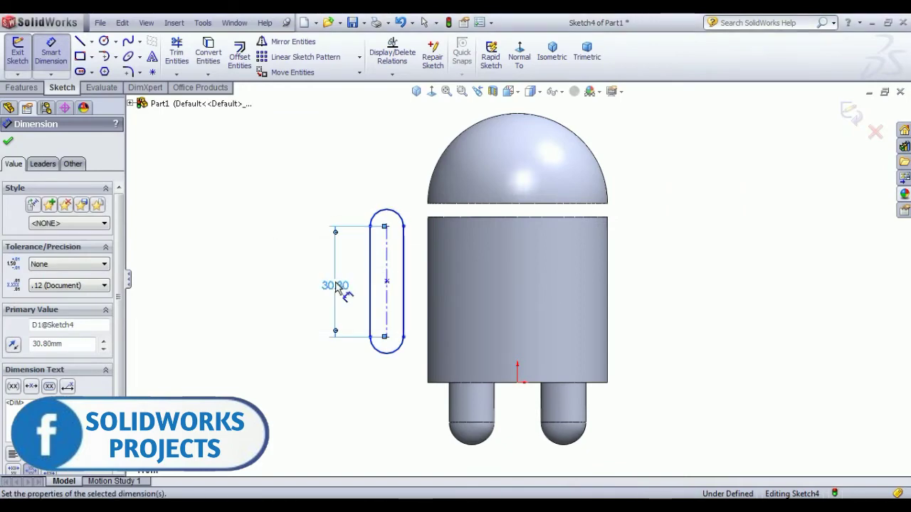
left_click(391, 349)
left_click(350, 371)
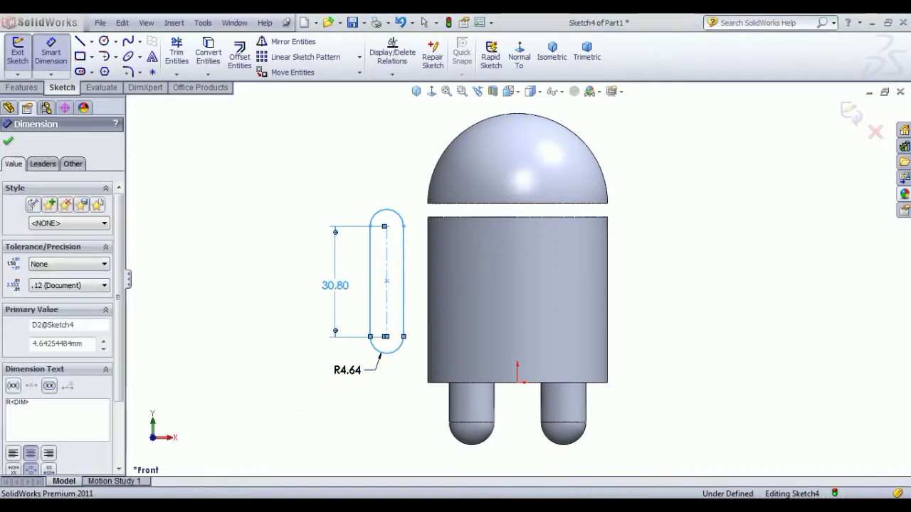
type("3.6")
key("Return")
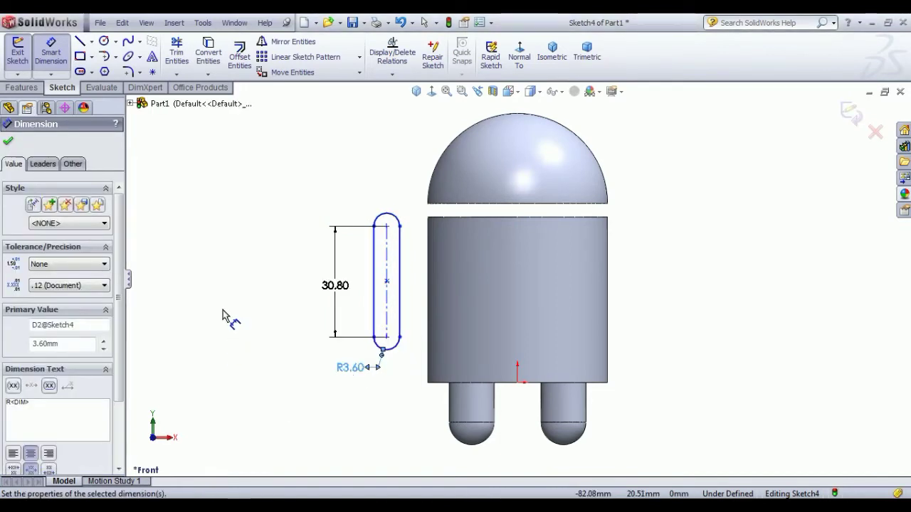
Step: Shift the slot slightly lower and compare it with the Android reference drawing
right_click(220, 233)
left_click(254, 240)
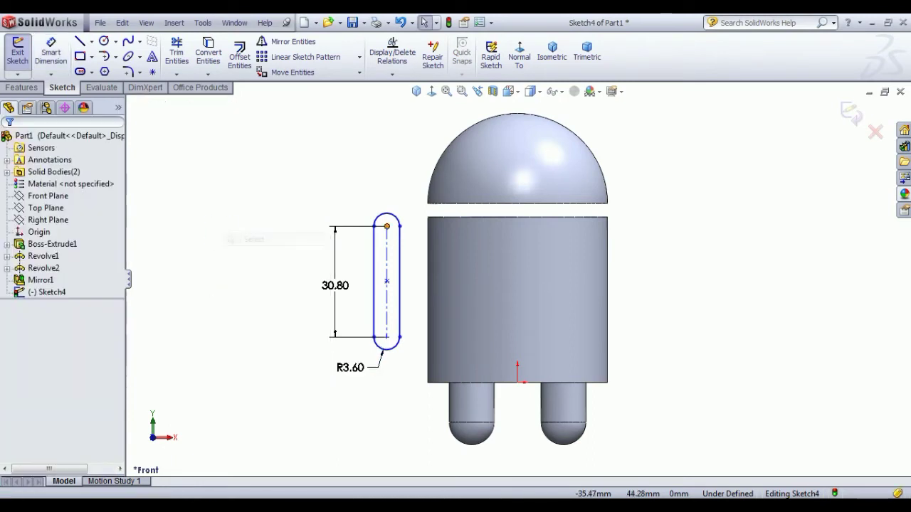
left_click_drag(390, 231, 391, 249)
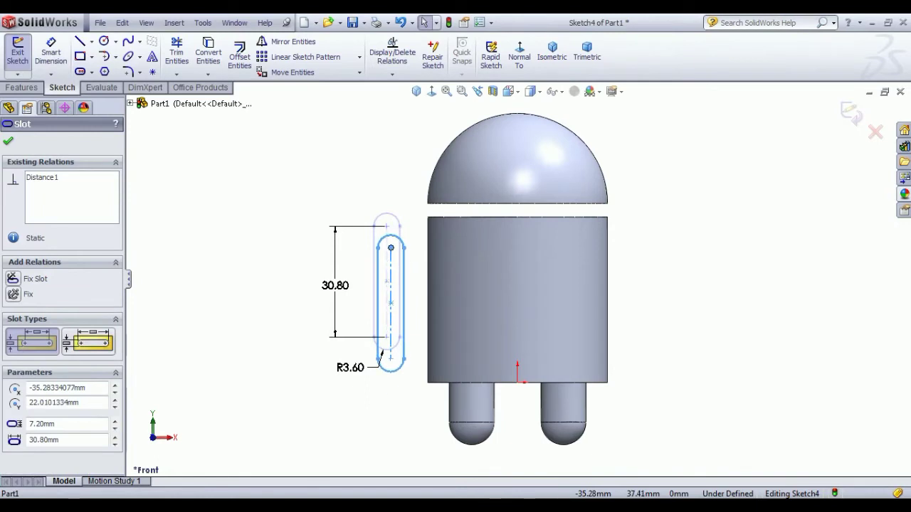
left_click(264, 244)
left_click(52, 48)
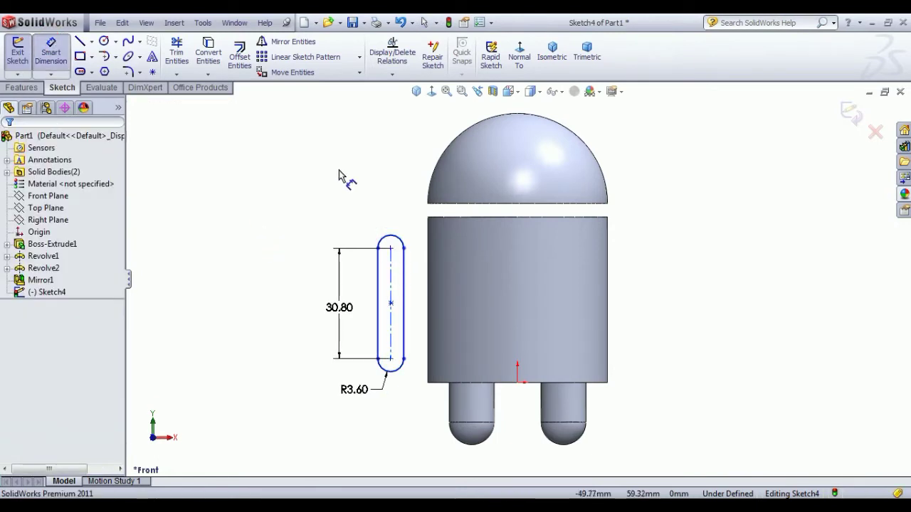
key("alt+Tab")
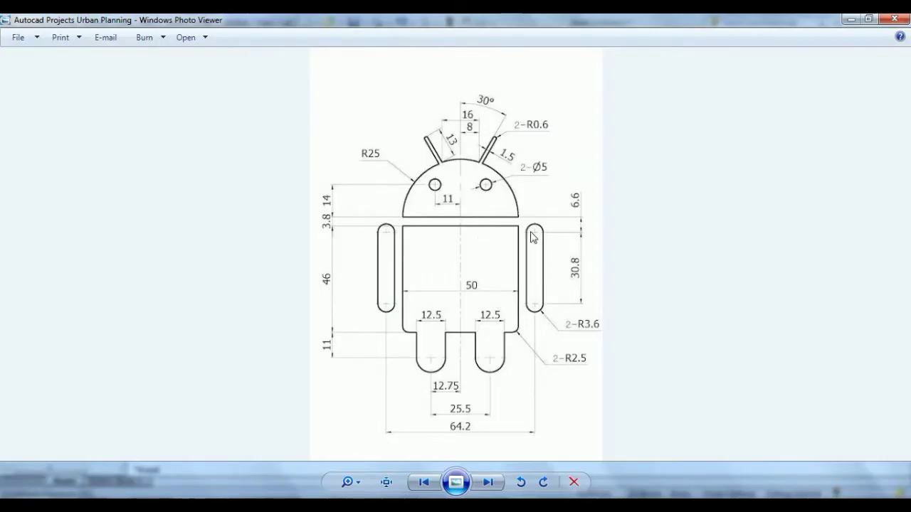
key("alt+Tab")
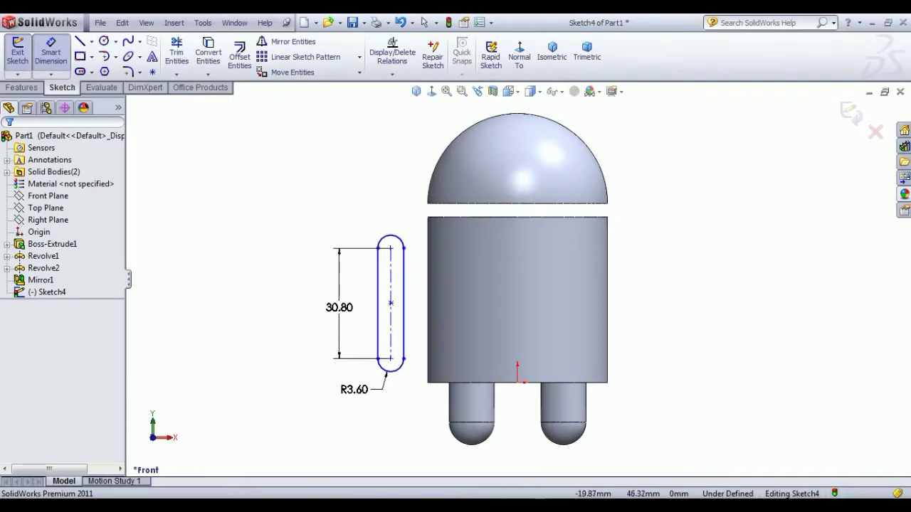
Step: Dimension the slot 6.60 below the head's lower edge and 32.10 (64.2/2) from the origin
left_click(392, 253)
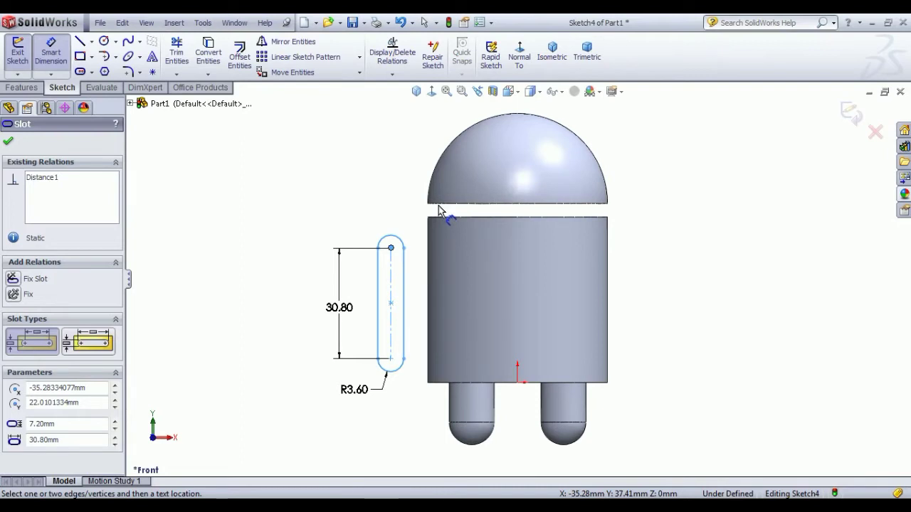
left_click(439, 205)
left_click(376, 214)
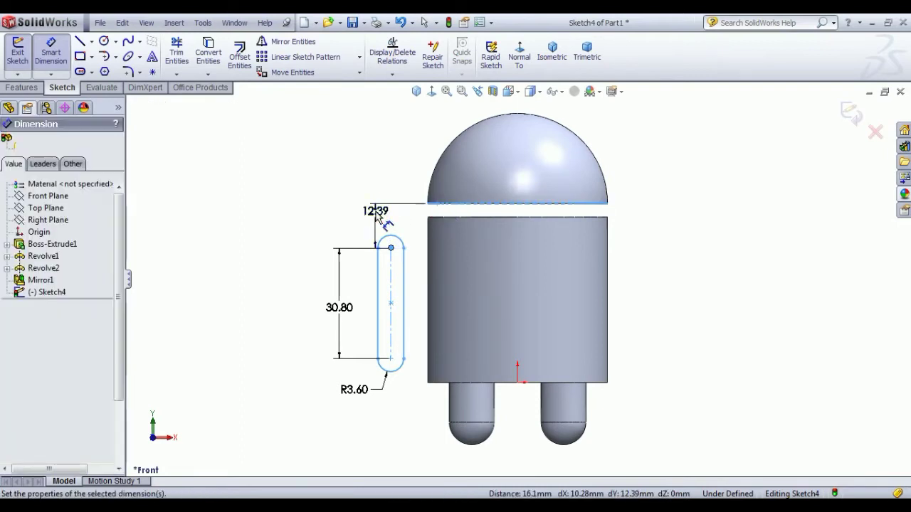
type("6.6")
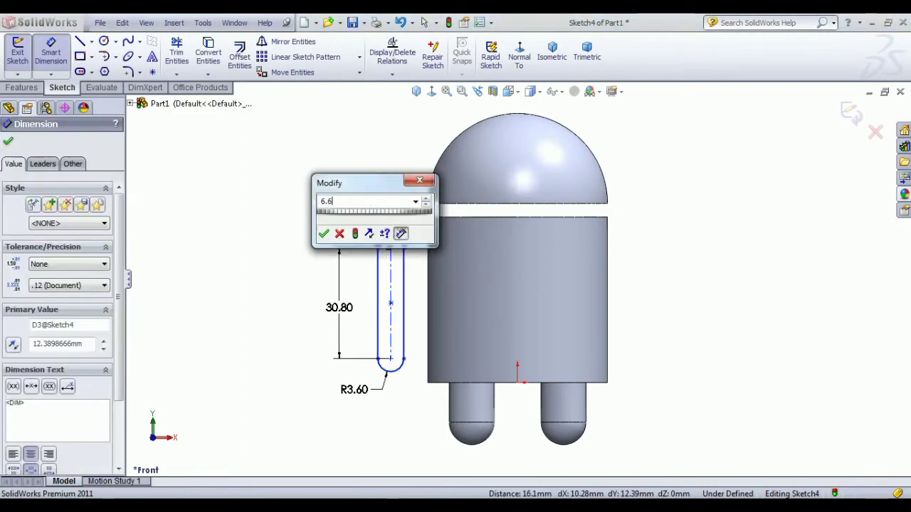
key("Return")
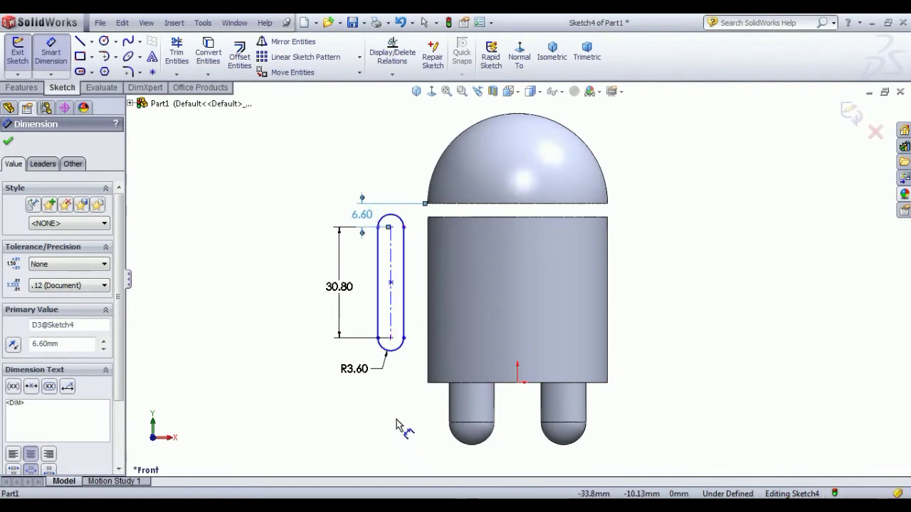
left_click(391, 305)
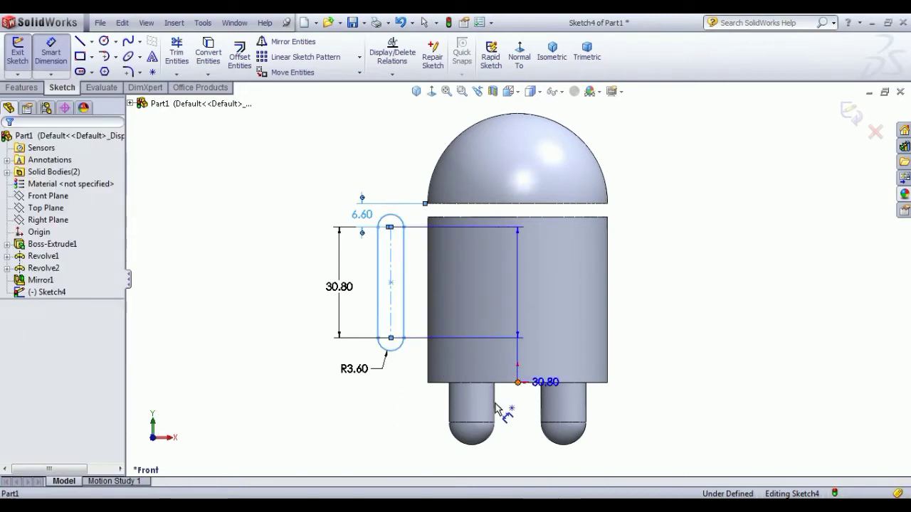
left_click(518, 382)
left_click(439, 452)
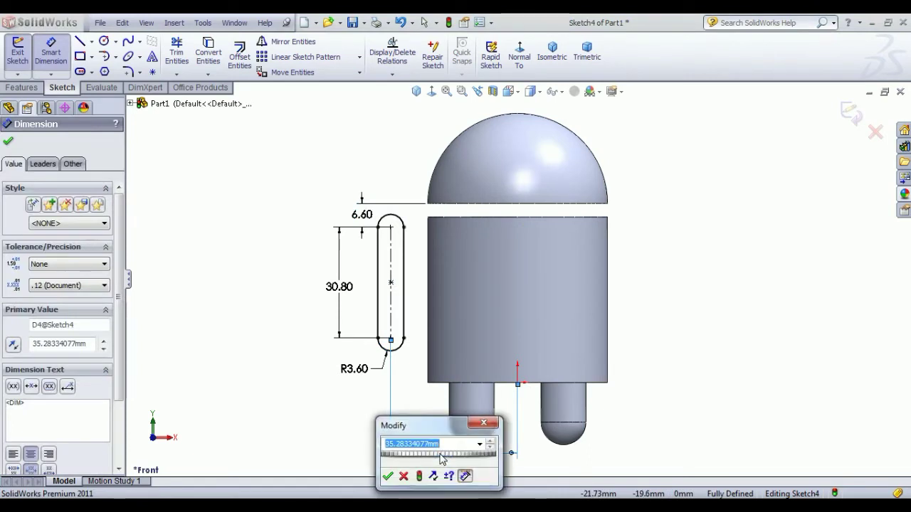
type("64.2/2")
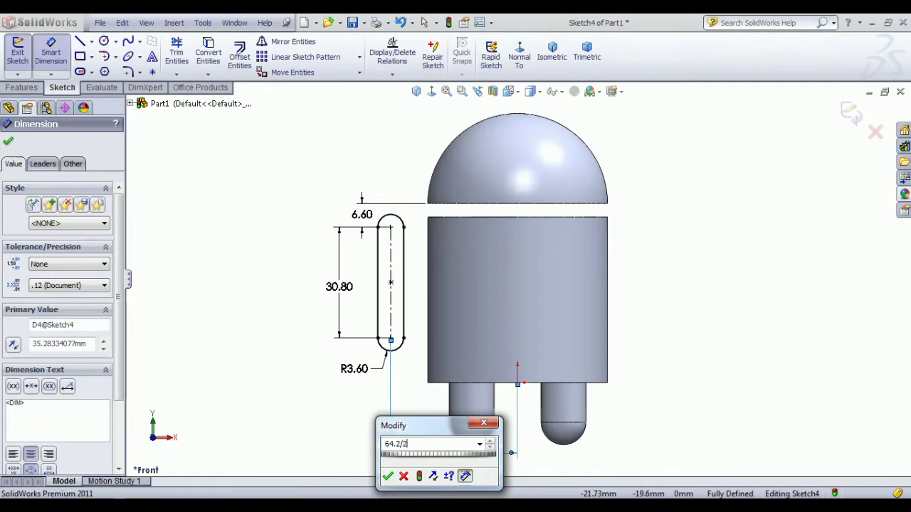
key("Return")
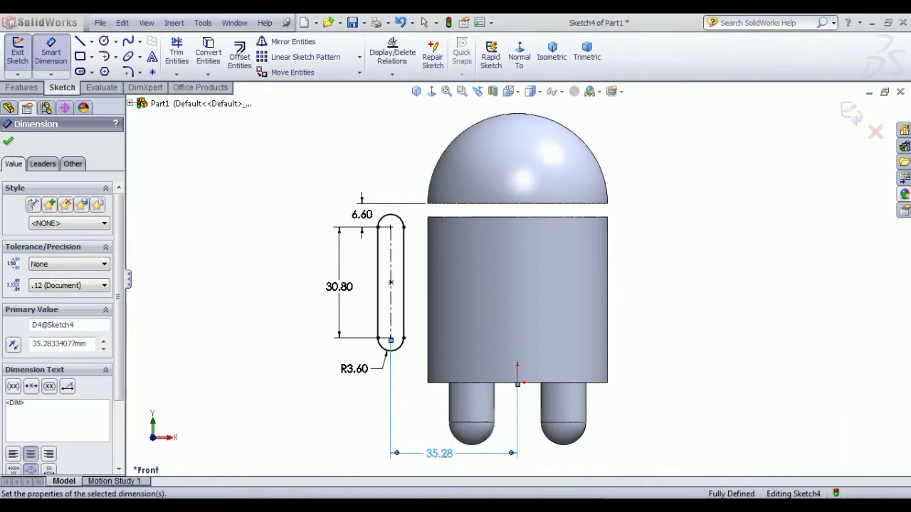
right_click(245, 257)
Step: Draw a vertical line through the slot's top and bottom centre points
left_click(288, 261)
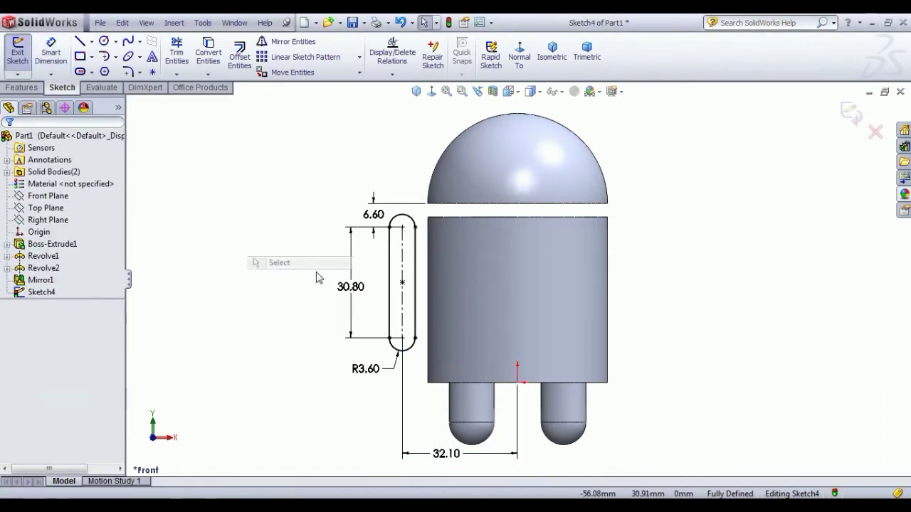
left_click(81, 43)
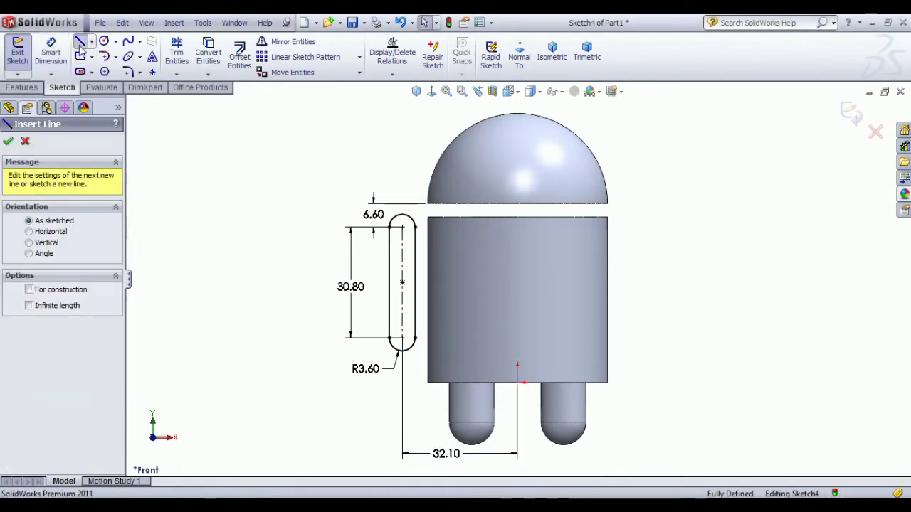
left_click(402, 215)
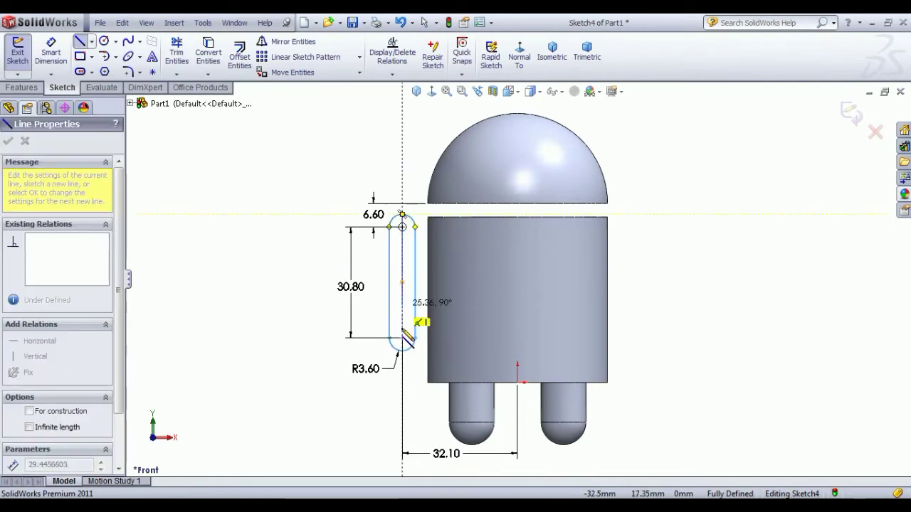
left_click(402, 348)
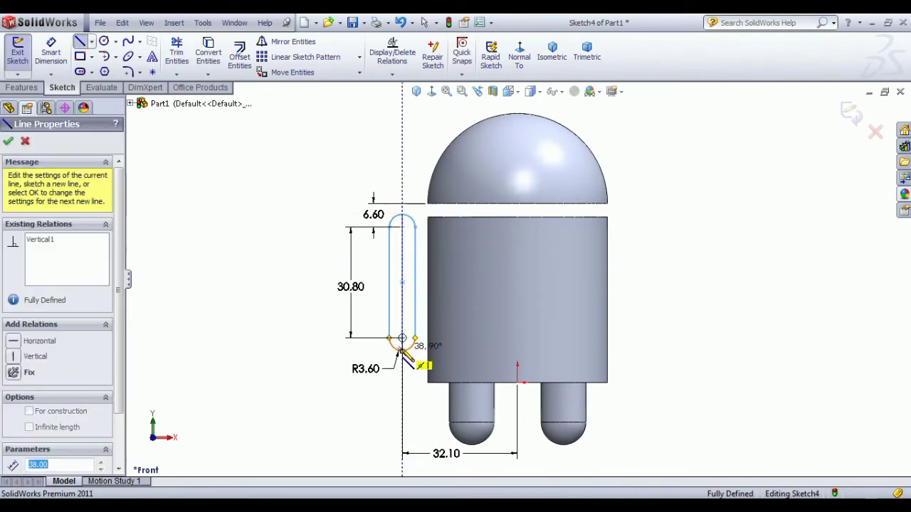
right_click(270, 212)
left_click(297, 211)
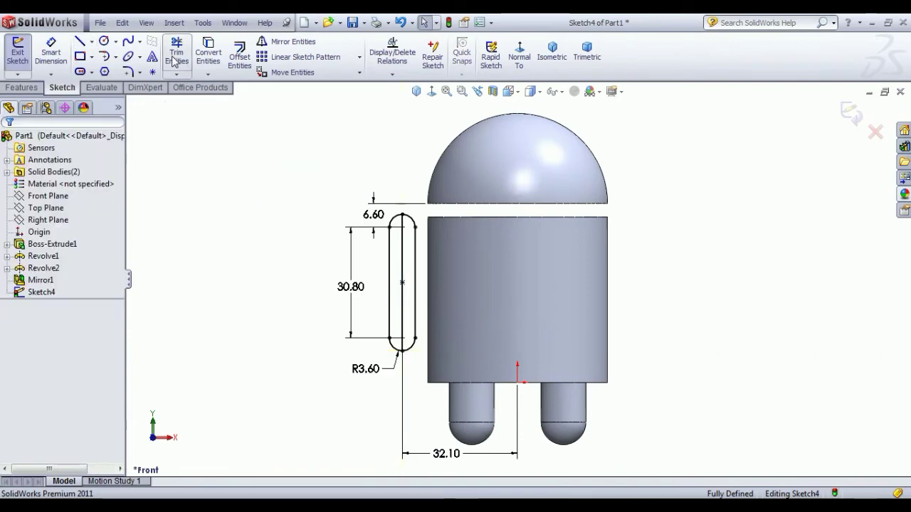
Step: Trim away the slot's right half, leaving a half profile, and exit the sketch
left_click(177, 53)
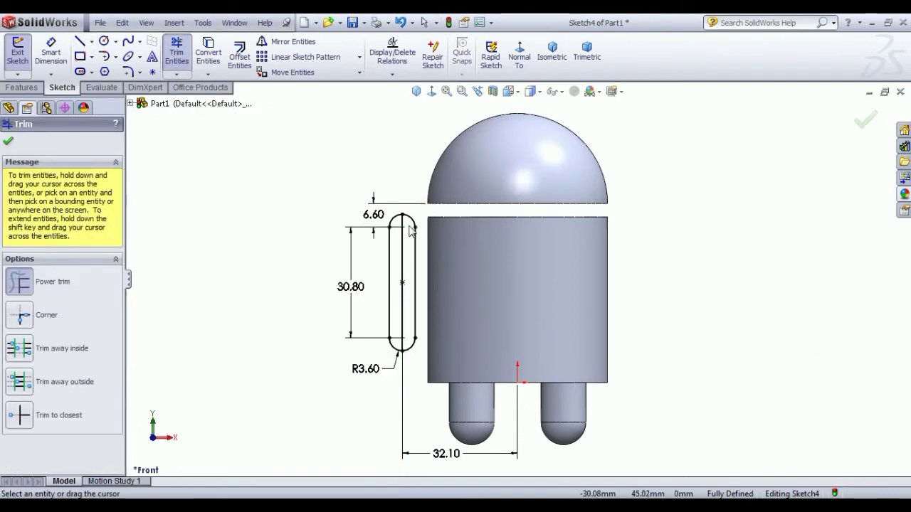
left_click_drag(427, 226, 406, 213)
left_click(150, 69)
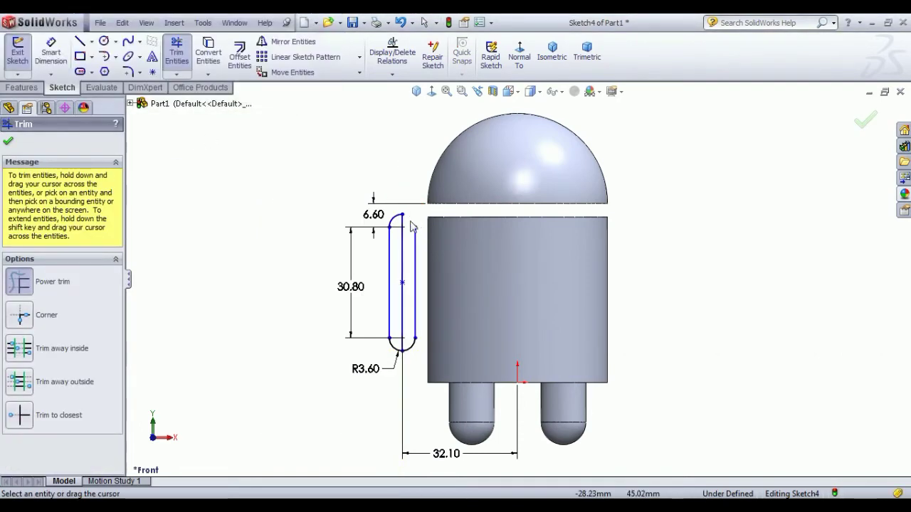
left_click_drag(419, 257, 411, 257)
left_click_drag(420, 340, 415, 360)
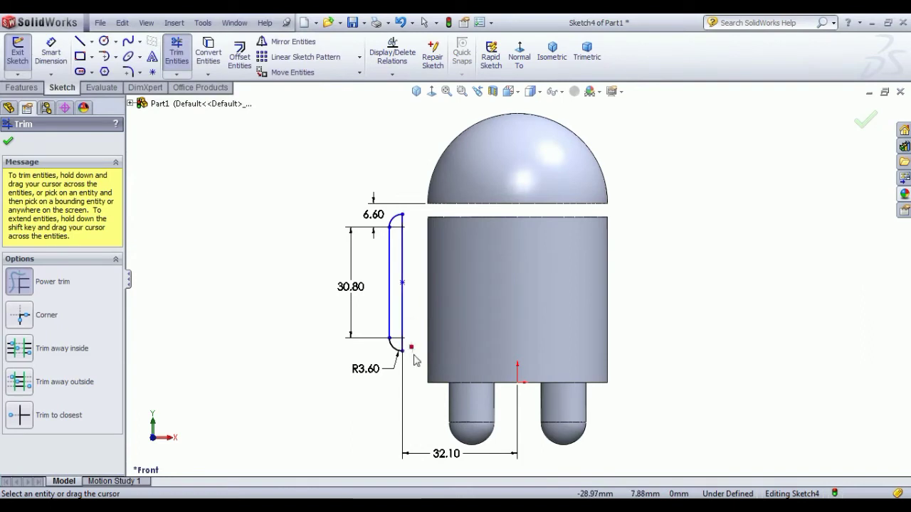
right_click(271, 197)
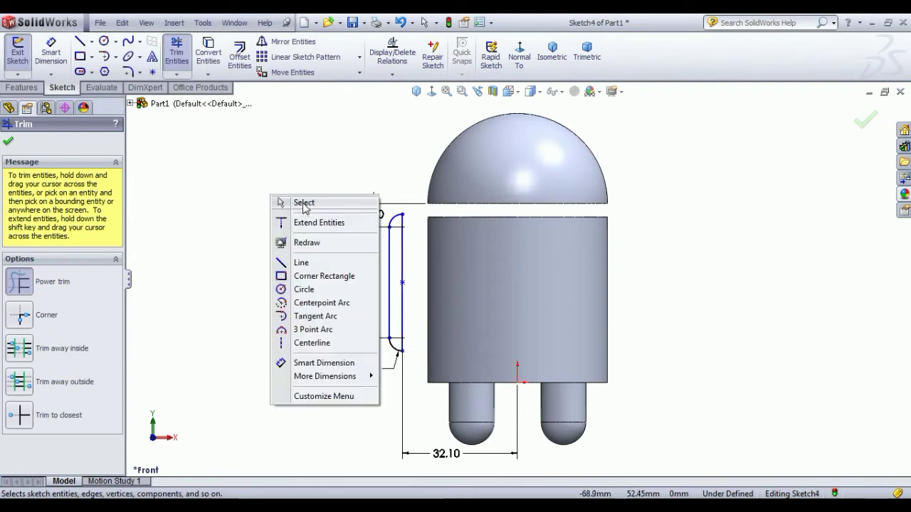
left_click(304, 203)
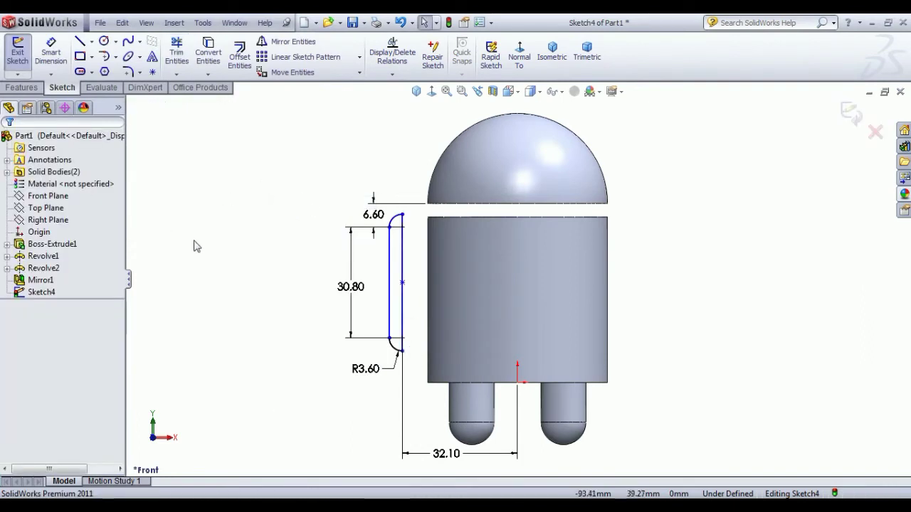
left_click(13, 58)
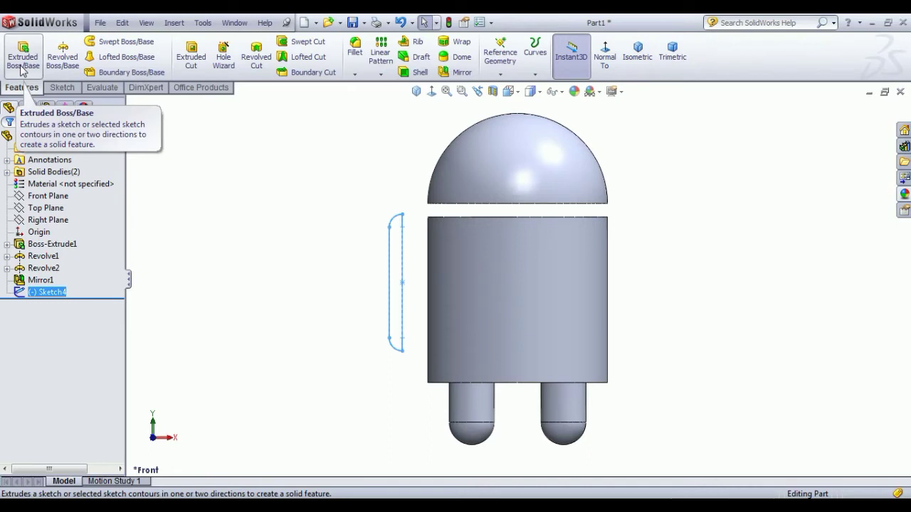
Step: Revolve the half profile 360° around its centre line into the left arm, then select the Front Plane
left_click(62, 57)
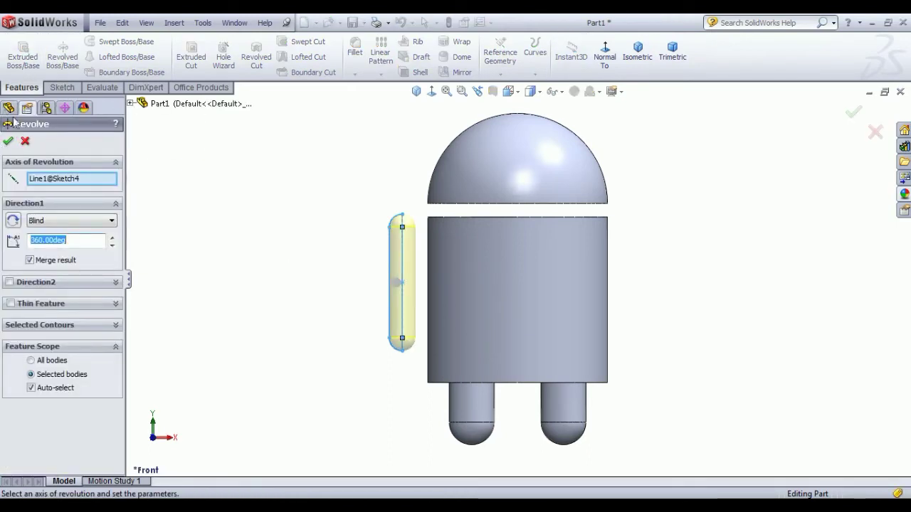
left_click(9, 141)
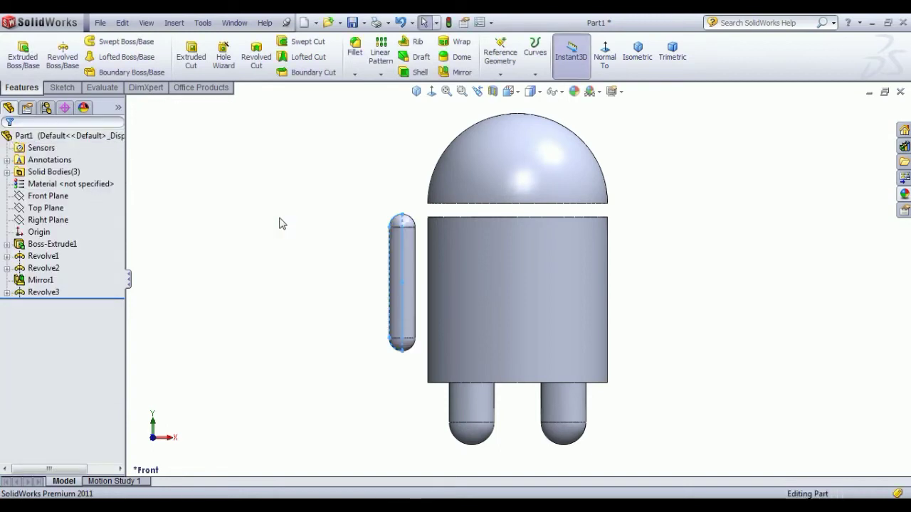
left_click(38, 200)
Step: Start a Front Plane sketch and draw a vertical slot right of the body
left_click(43, 179)
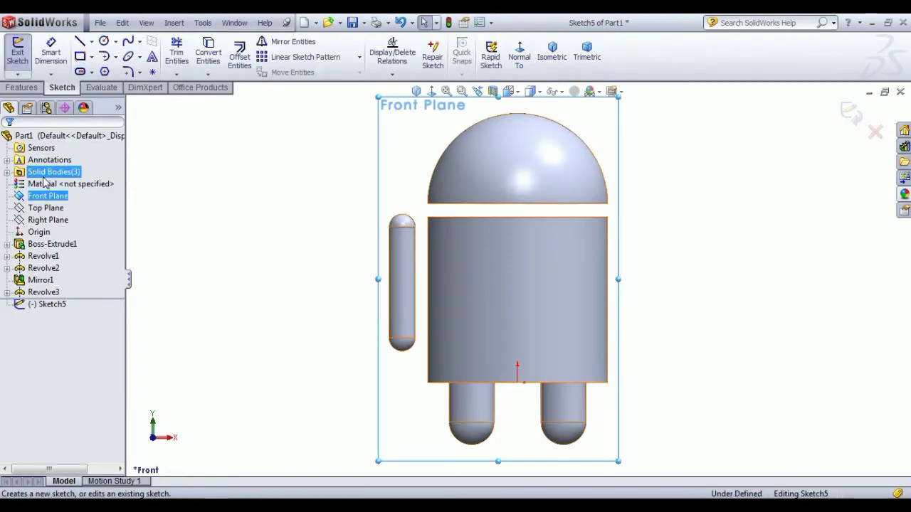
left_click(300, 264)
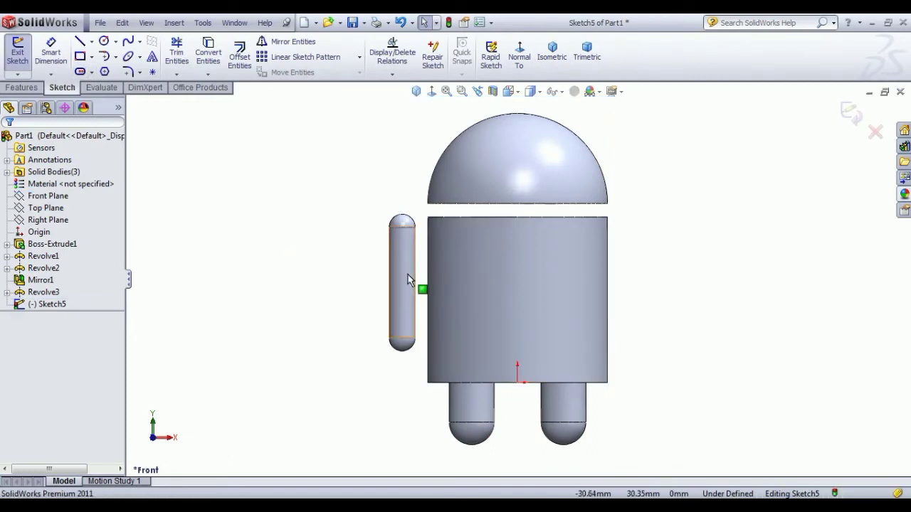
left_click(81, 73)
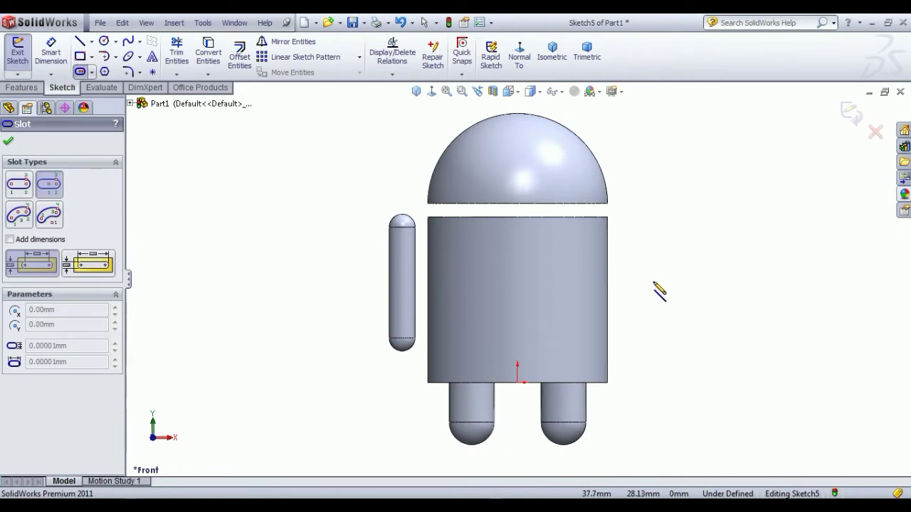
left_click(653, 282)
left_click(666, 340)
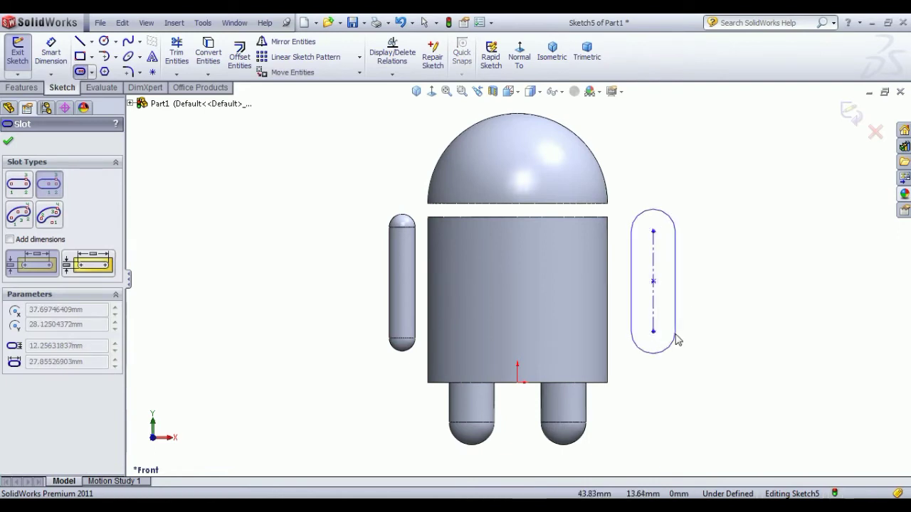
left_click(673, 332)
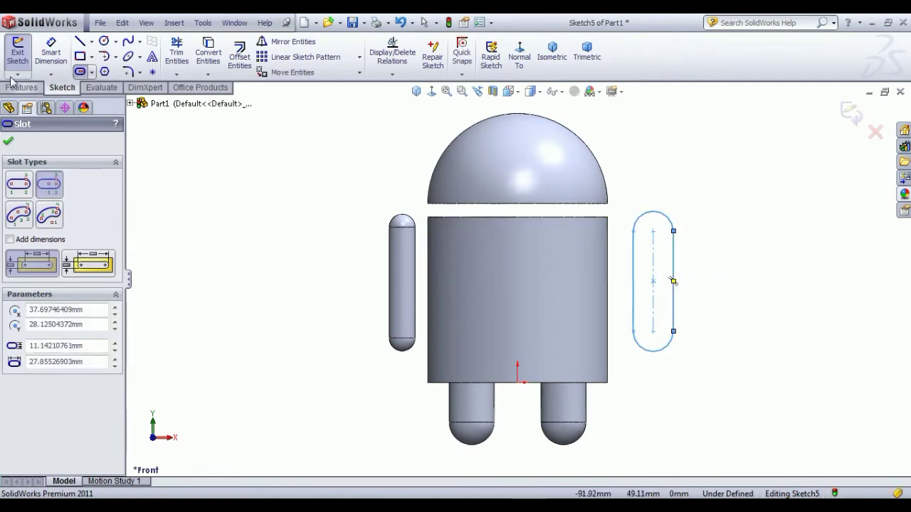
Step: Dimension the slot with a 30.80 length and R3.60 end radius
left_click(57, 54)
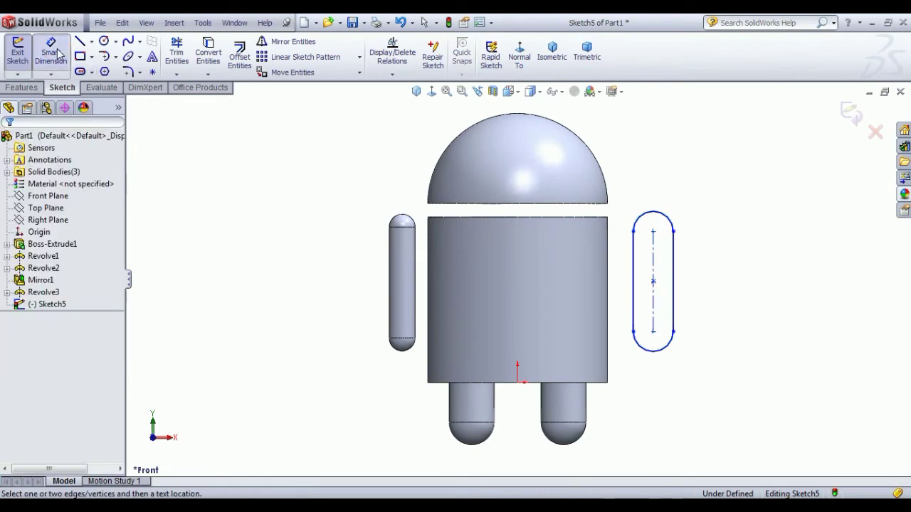
left_click(654, 278)
left_click(687, 279)
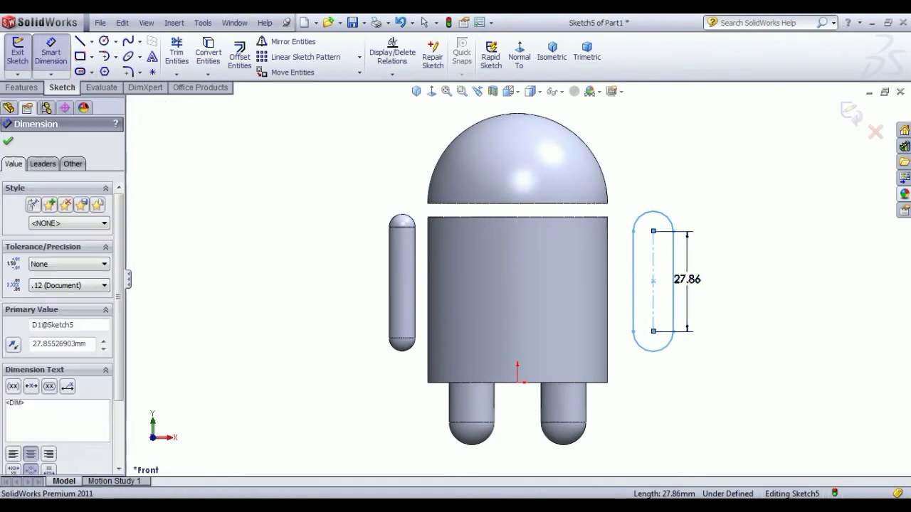
type("30.8")
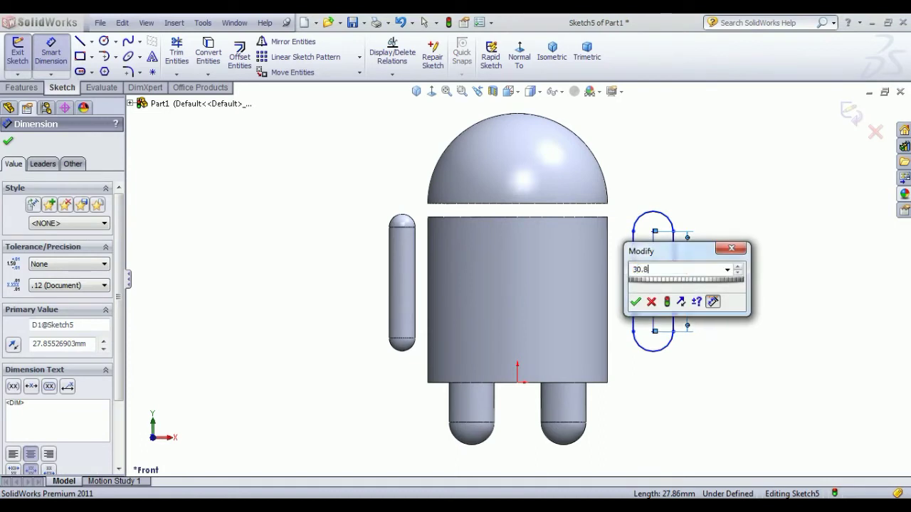
key("Return")
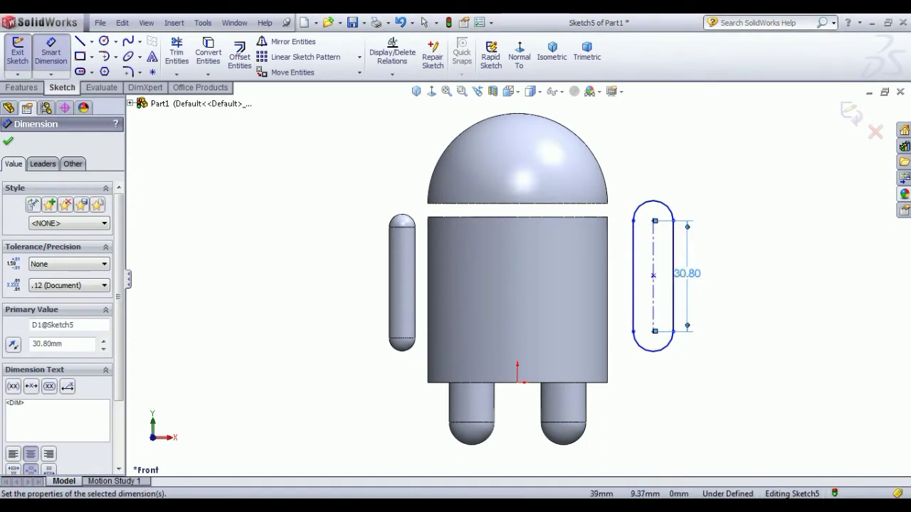
left_click(666, 356)
left_click(661, 398)
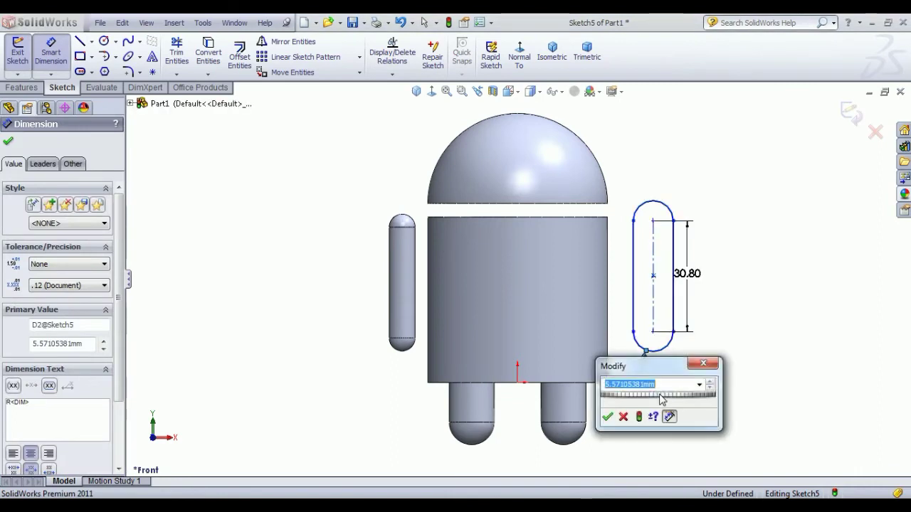
key("Return")
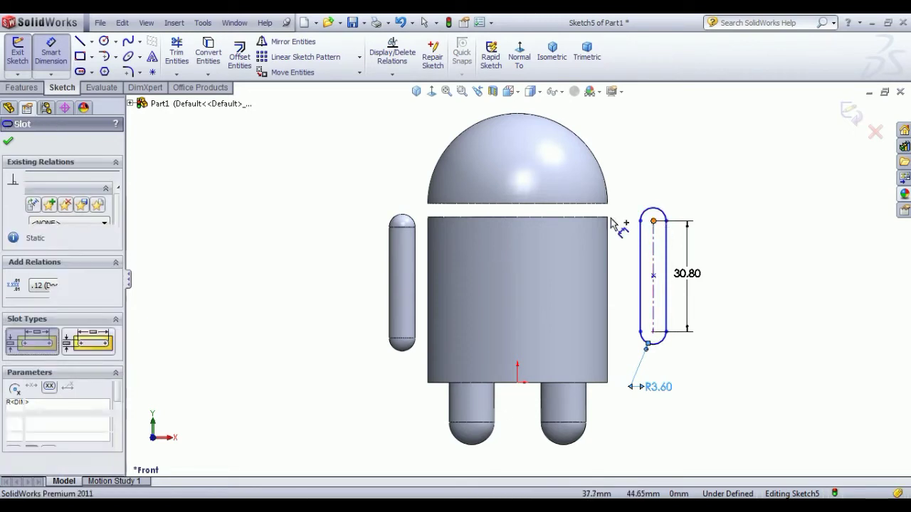
Step: Place the slot 6.60 below the dome edge and make its centre line vertical
left_click(653, 219)
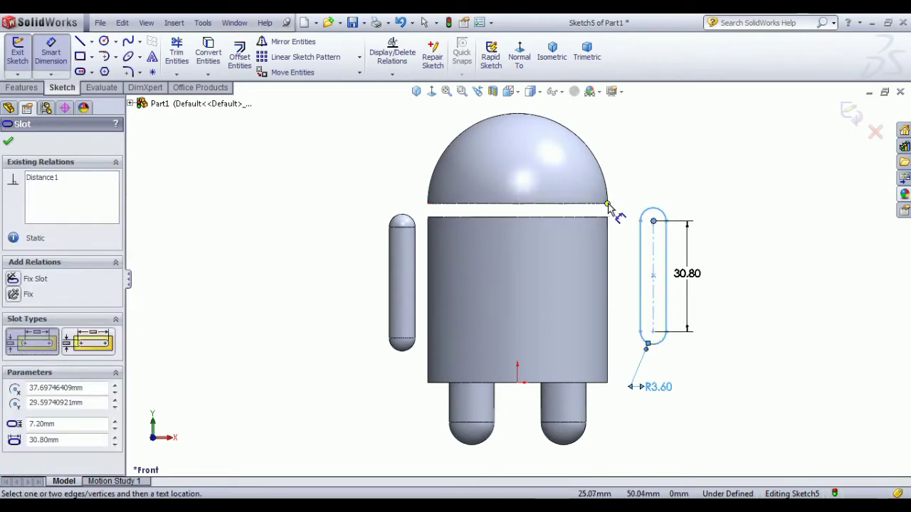
left_click(608, 206)
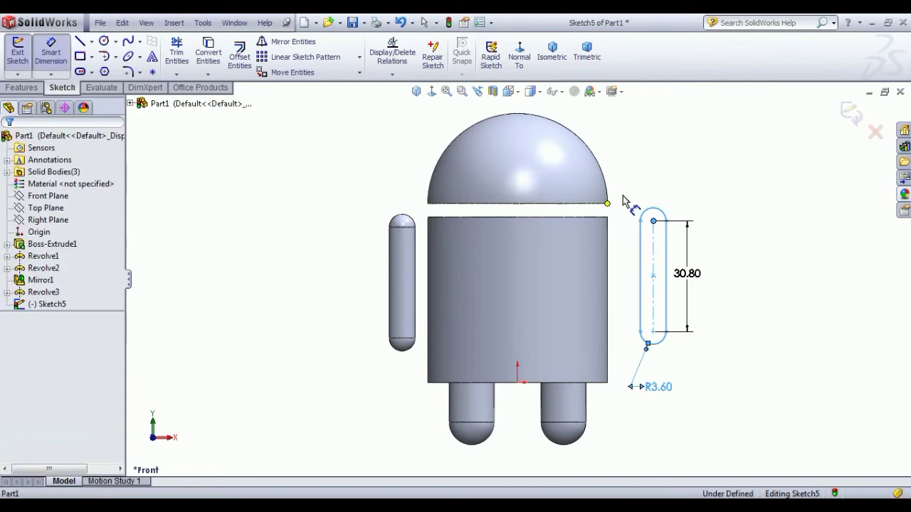
left_click(701, 213)
type("6.6")
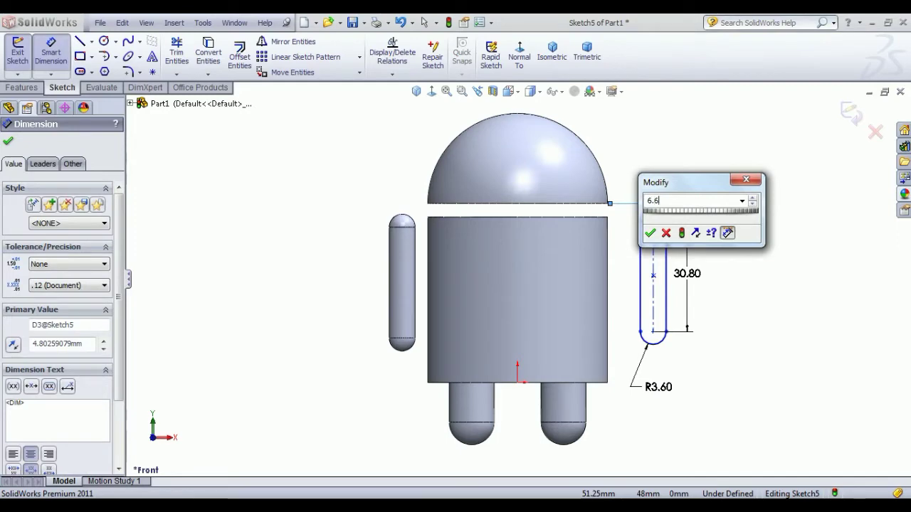
key("Return")
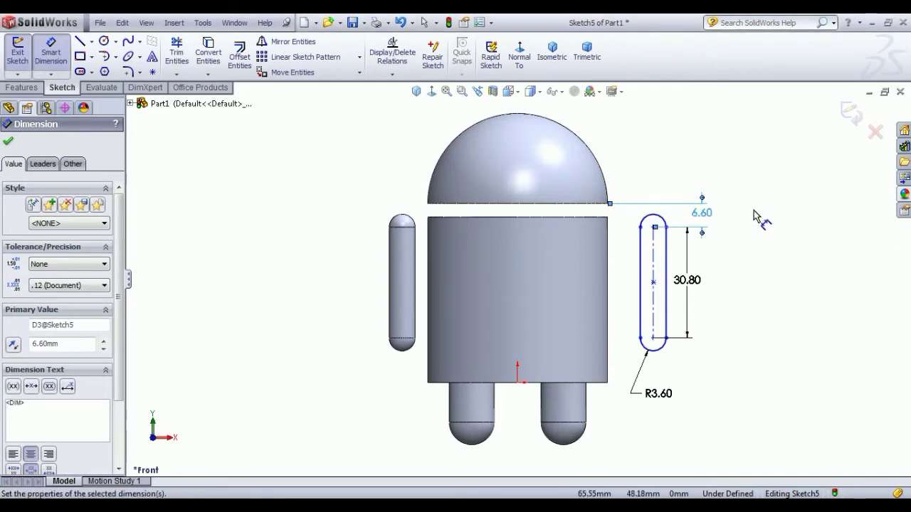
right_click(755, 214)
left_click(779, 217)
left_click(656, 265)
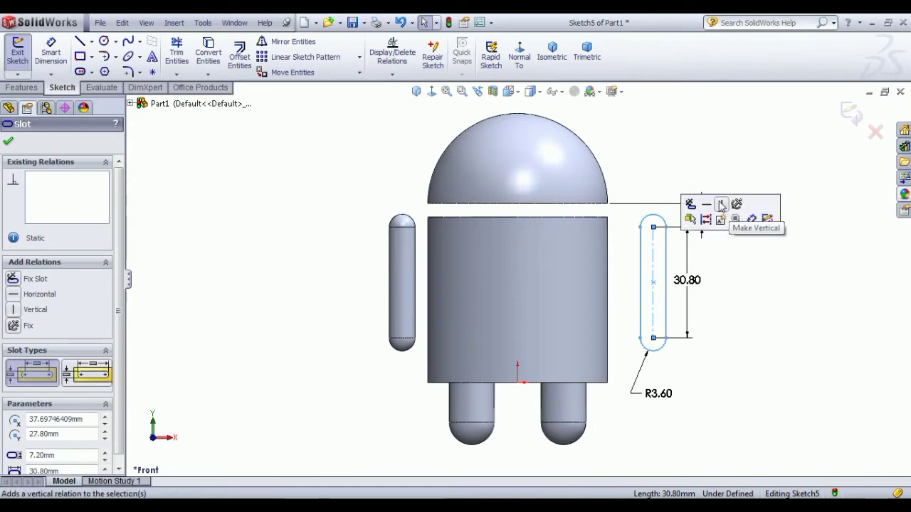
left_click(722, 204)
left_click(751, 283)
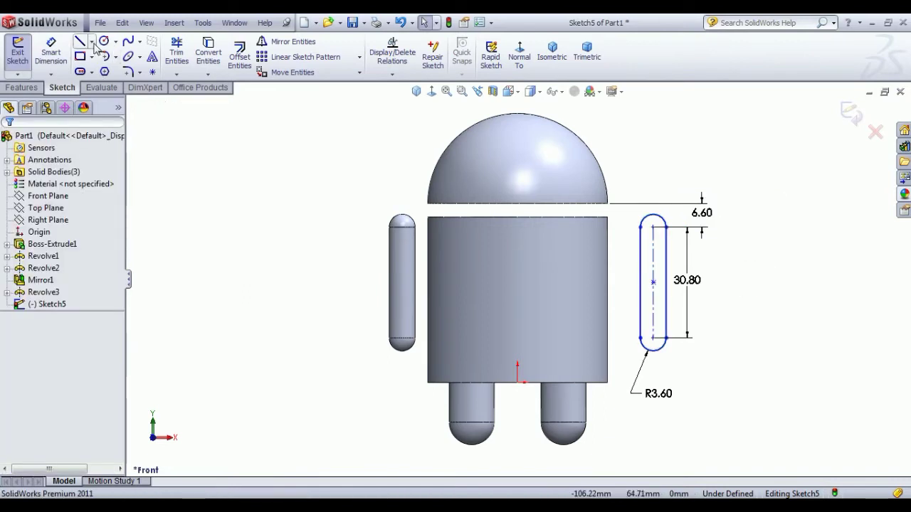
Step: Draw a vertical line through the slot's top and bottom centre points
left_click(82, 43)
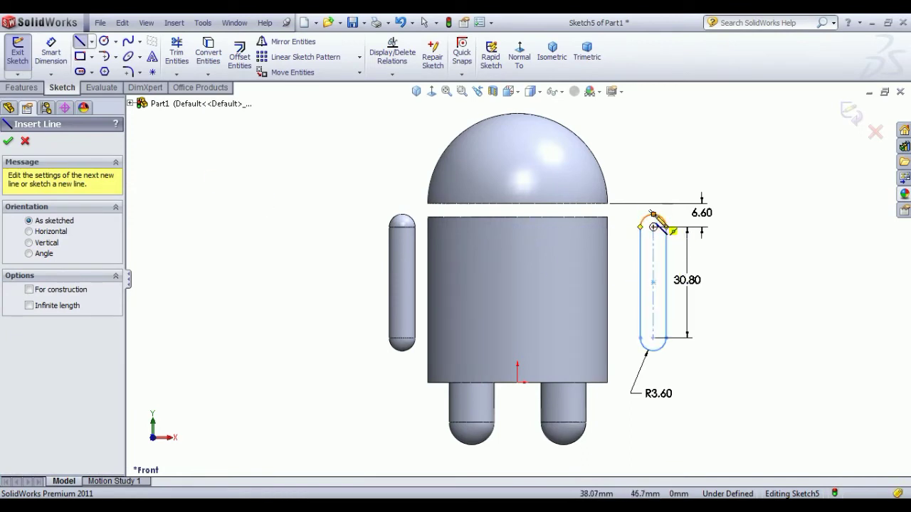
left_click(653, 214)
left_click(653, 350)
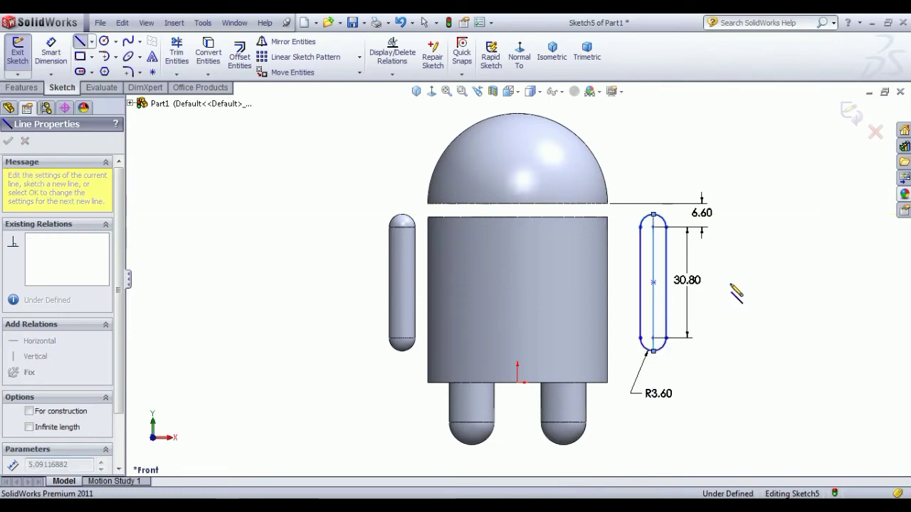
right_click(752, 241)
left_click(797, 281)
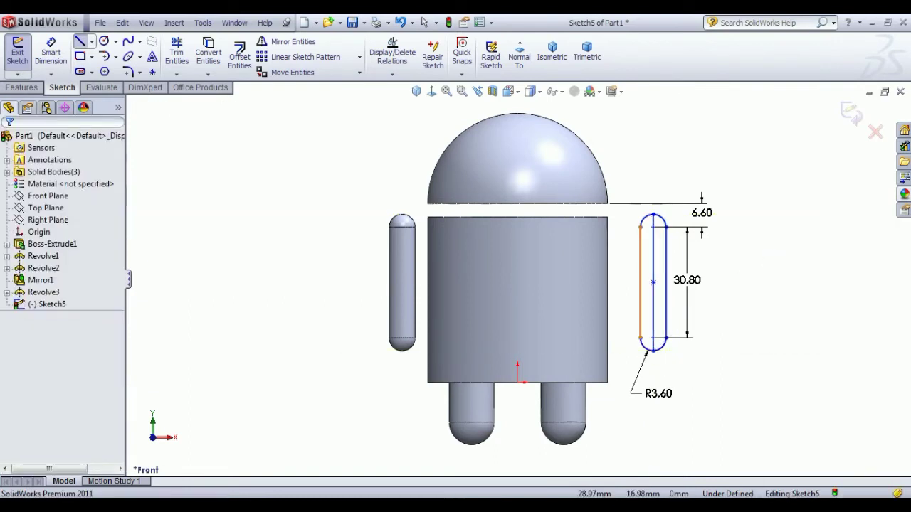
Step: Dimension the slot's centre line 32.10 from the origin
left_click(56, 56)
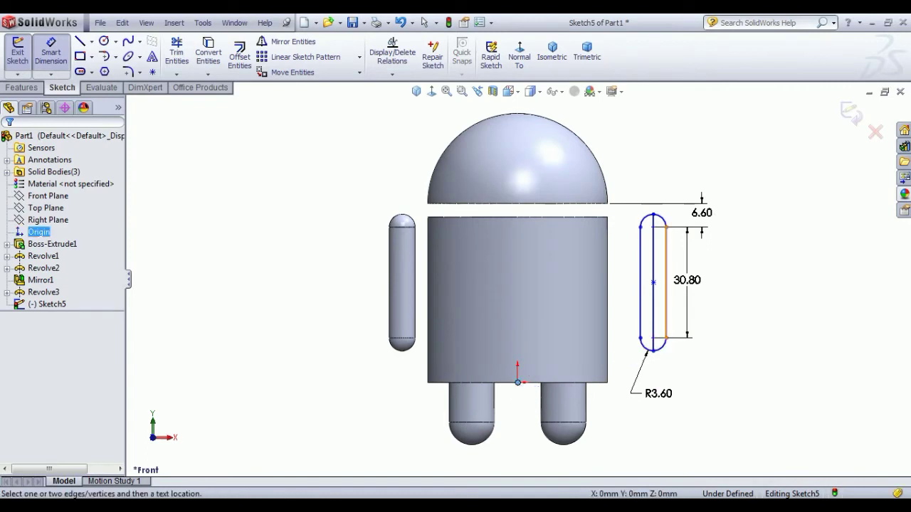
left_click(653, 334)
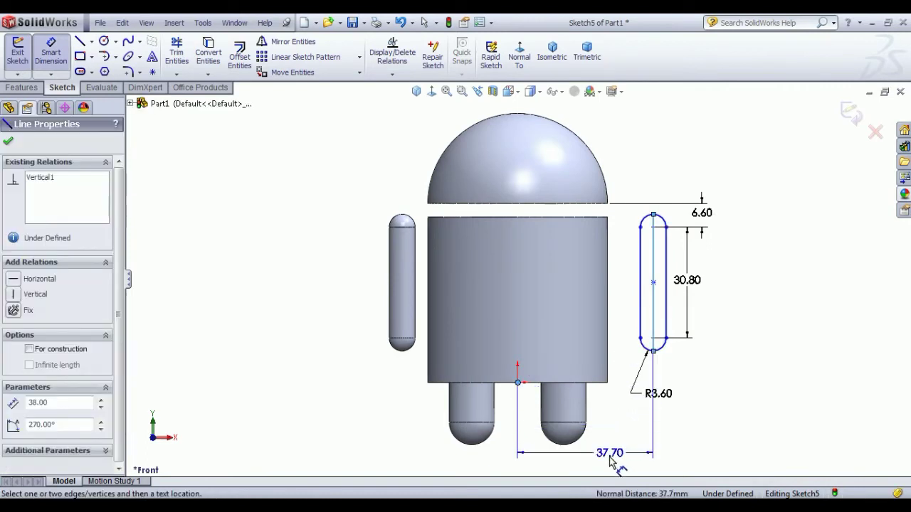
left_click(611, 461)
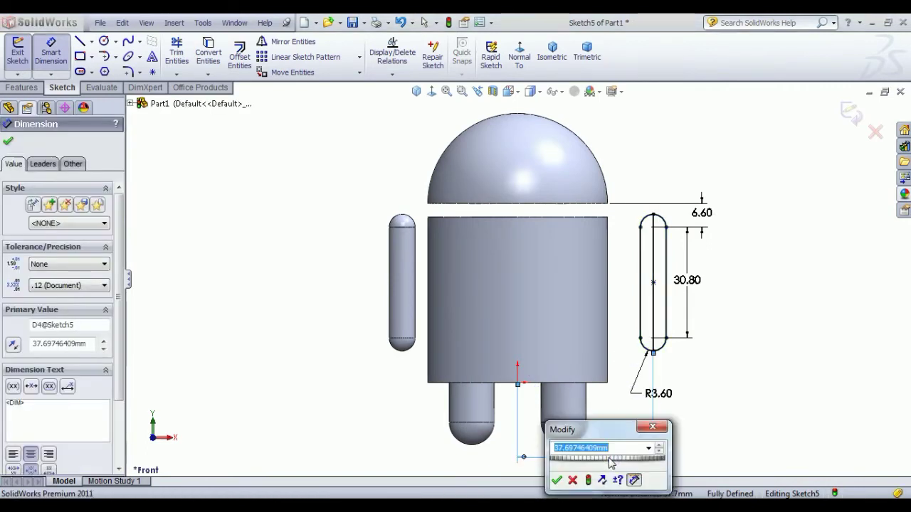
type("64.2/")
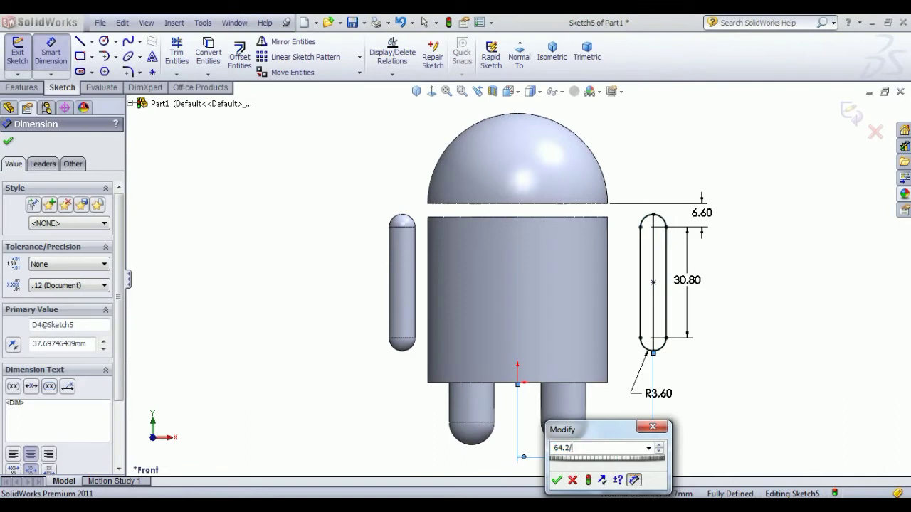
type("2")
key("Return")
right_click(737, 251)
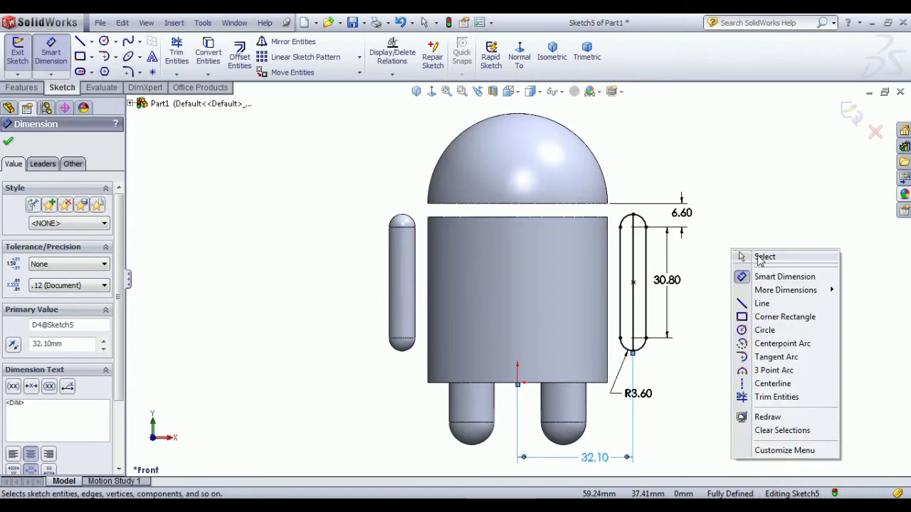
left_click(759, 258)
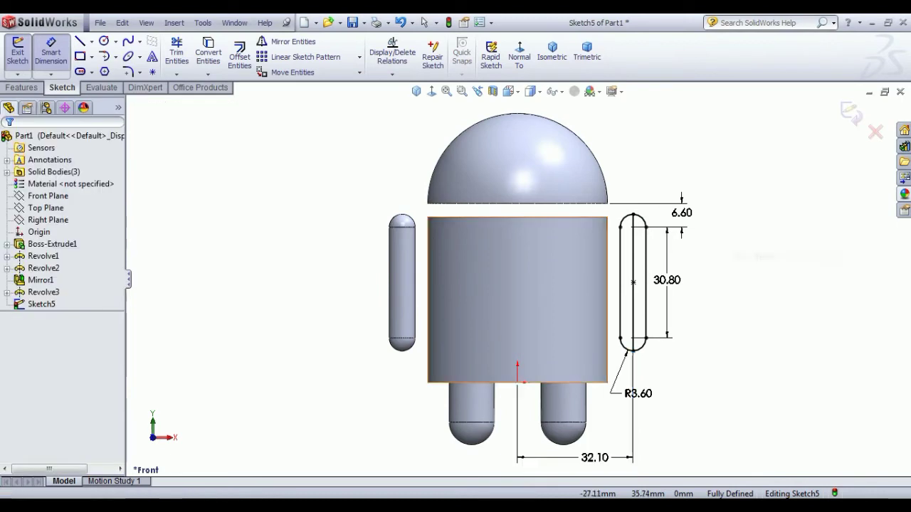
Step: Trim away the slot's left half to leave a half profile and exit the sketch
left_click(177, 54)
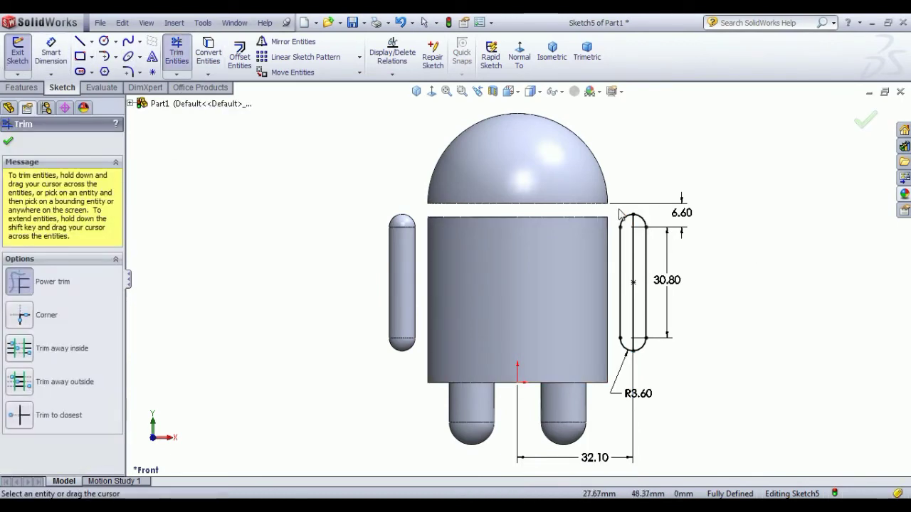
left_click_drag(617, 222, 588, 229)
left_click(147, 66)
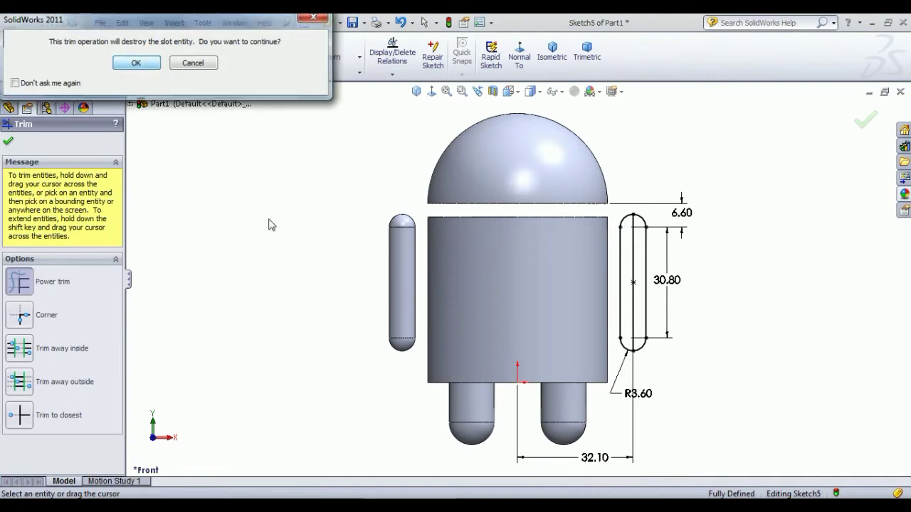
left_click_drag(620, 226, 618, 254)
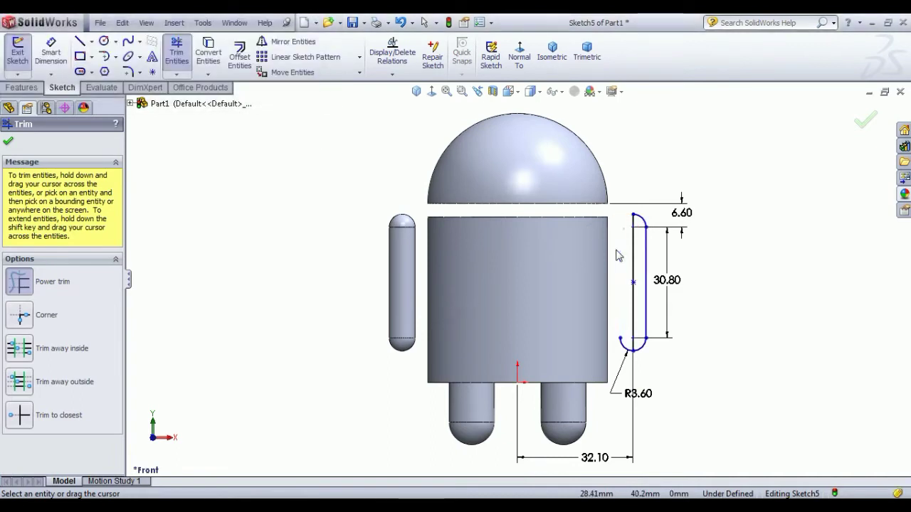
left_click(624, 352)
right_click(702, 137)
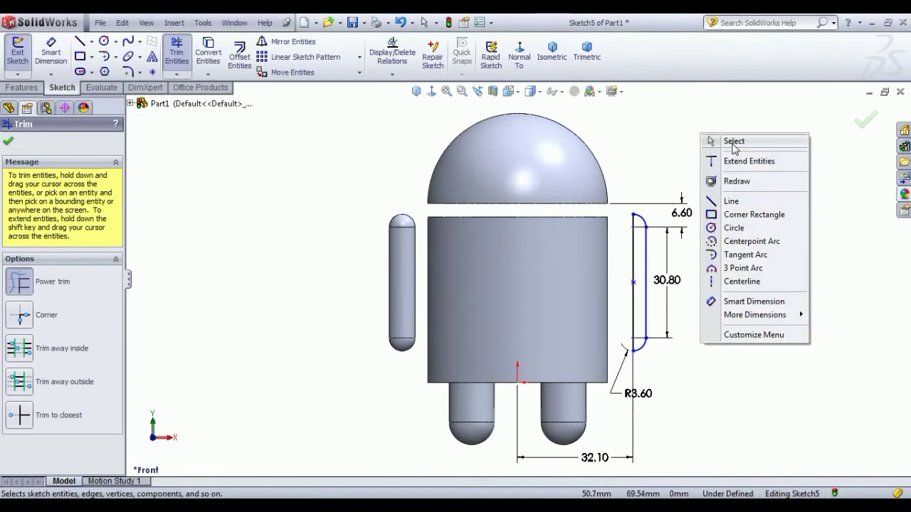
left_click(724, 141)
left_click(33, 62)
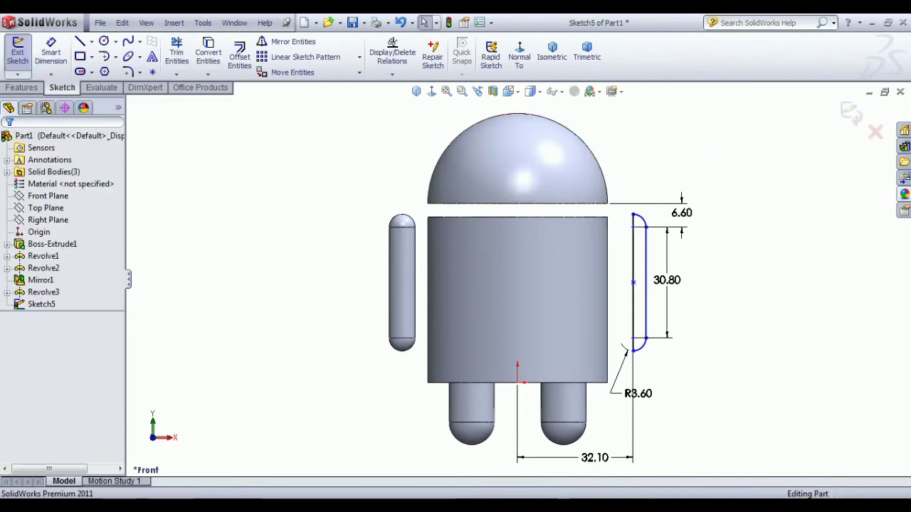
Step: Revolve the half-slot profile into the matching right arm, Revolve4
left_click(62, 57)
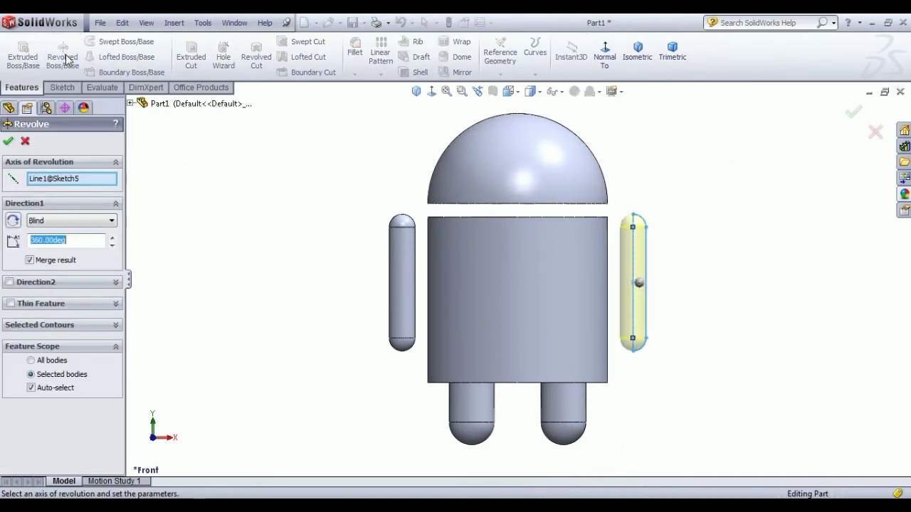
left_click(8, 142)
left_click(245, 229)
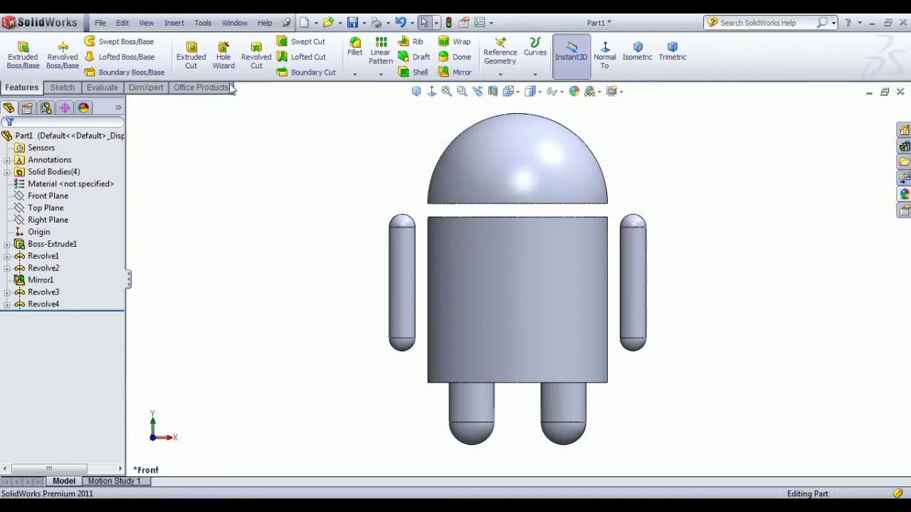
left_click(354, 50)
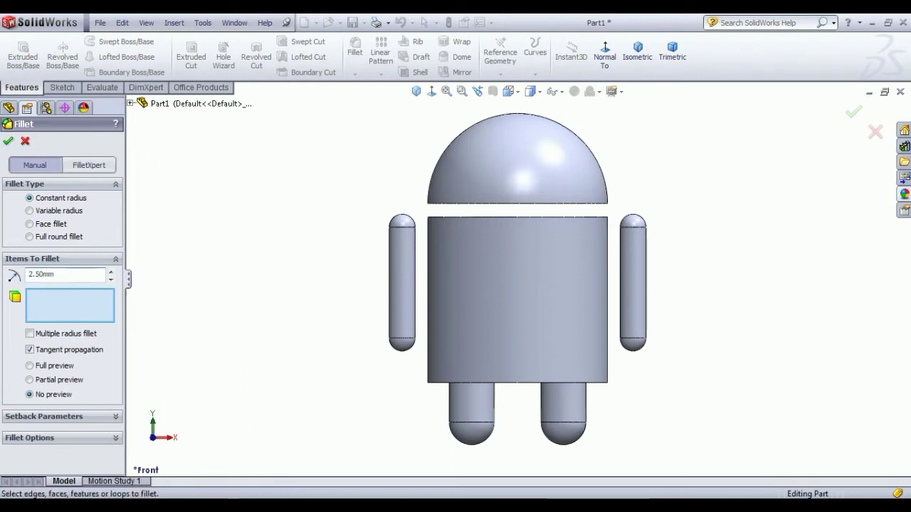
Step: Round the body's bottom edge with a 2.5 mm fillet and orbit to inspect it from below
middle_click_drag(377, 435, 399, 413)
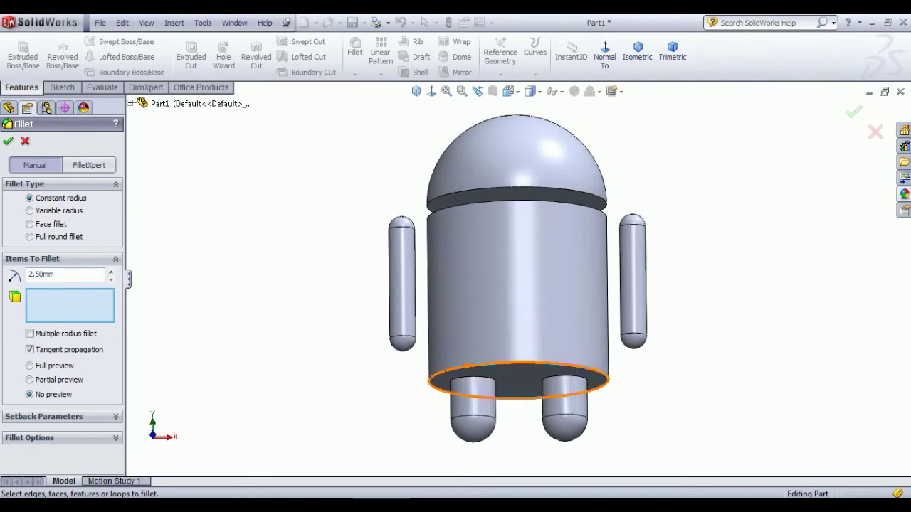
left_click(450, 372)
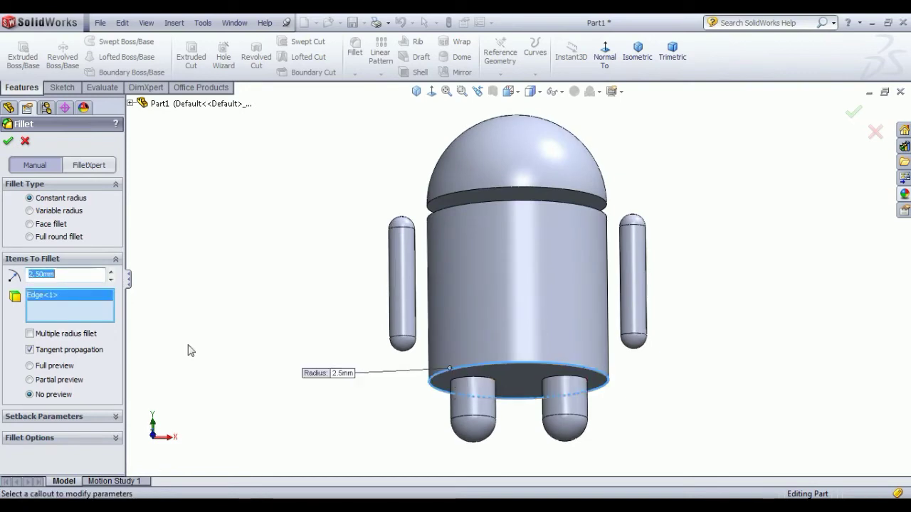
left_click(8, 142)
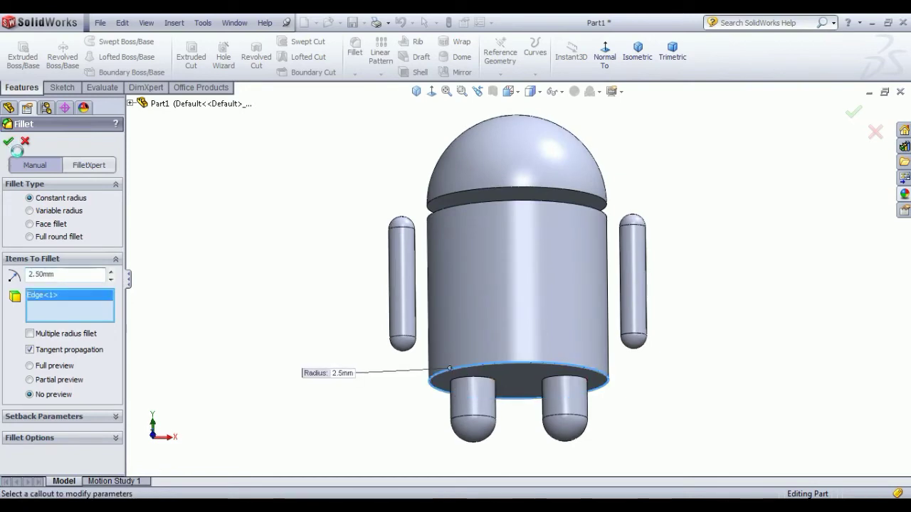
left_click(249, 255)
mouse_move(252, 254)
middle_mouse_down()
mouse_move(258, 270)
mouse_move(271, 278)
mouse_move(275, 264)
mouse_move(277, 273)
middle_mouse_up()
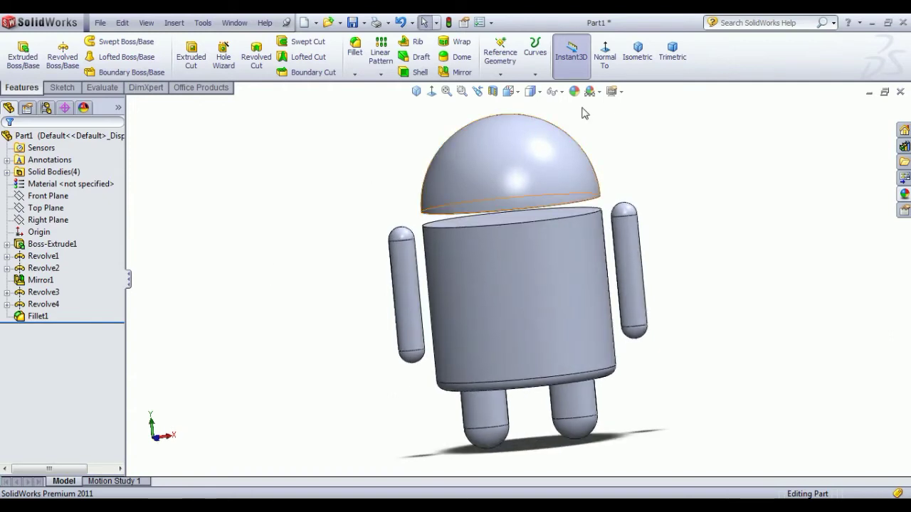
left_click(562, 68)
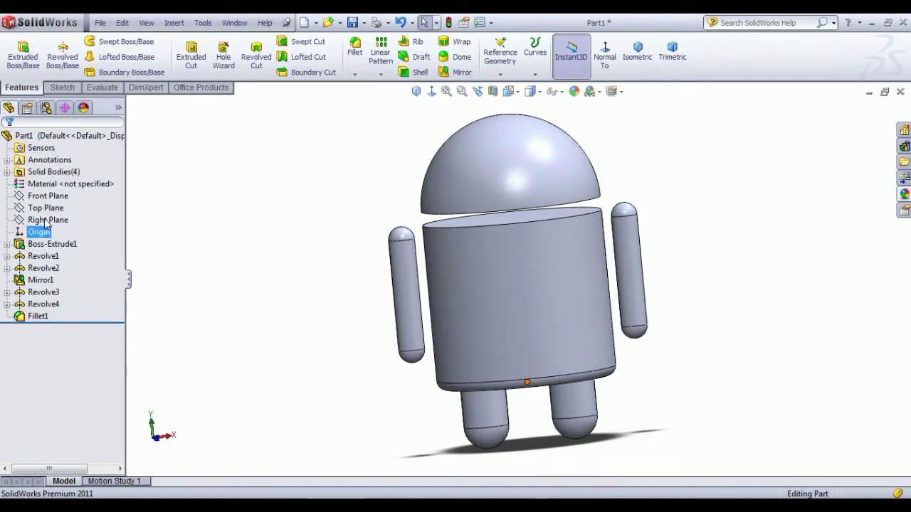
Step: Start a new sketch on the Front Plane and view it normal to the screen
left_click(50, 197)
left_click(63, 178)
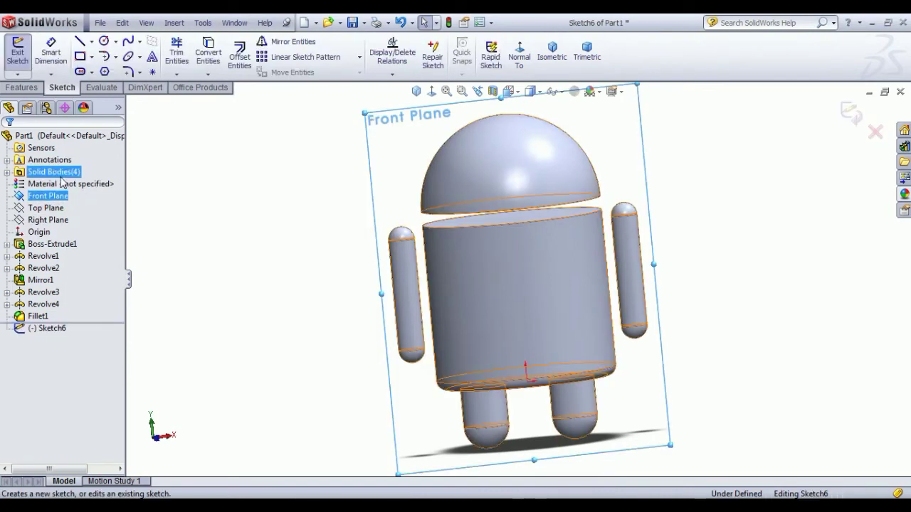
left_click(520, 56)
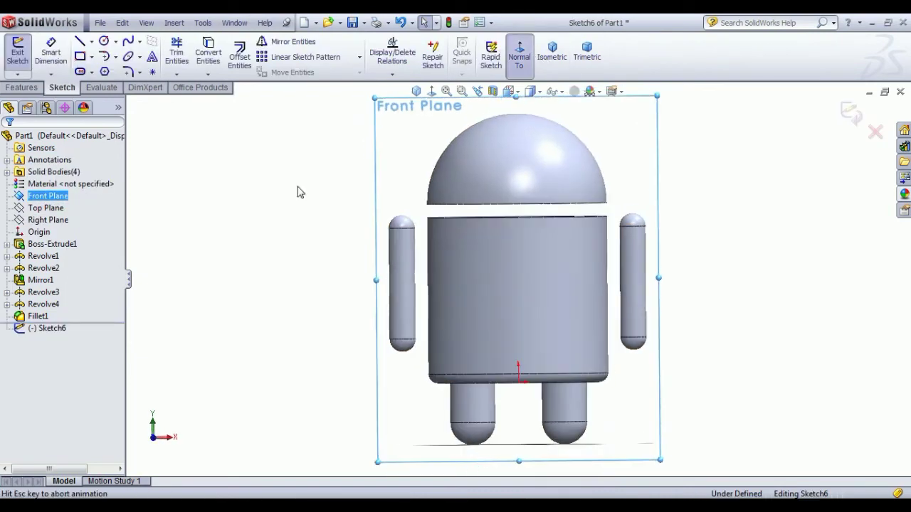
Step: Draw a vertical centerline from the head top to the body bottom and delete the stray diagonal
left_click(91, 42)
left_click(100, 69)
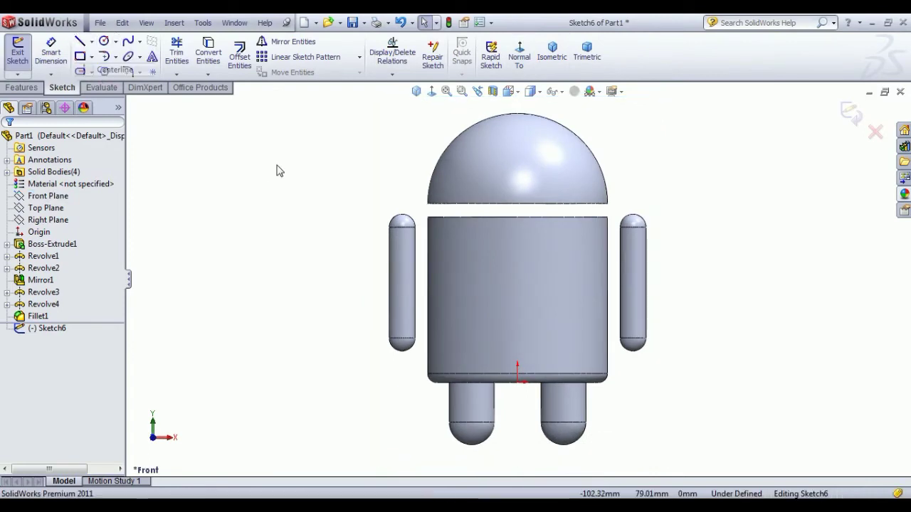
left_click(518, 115)
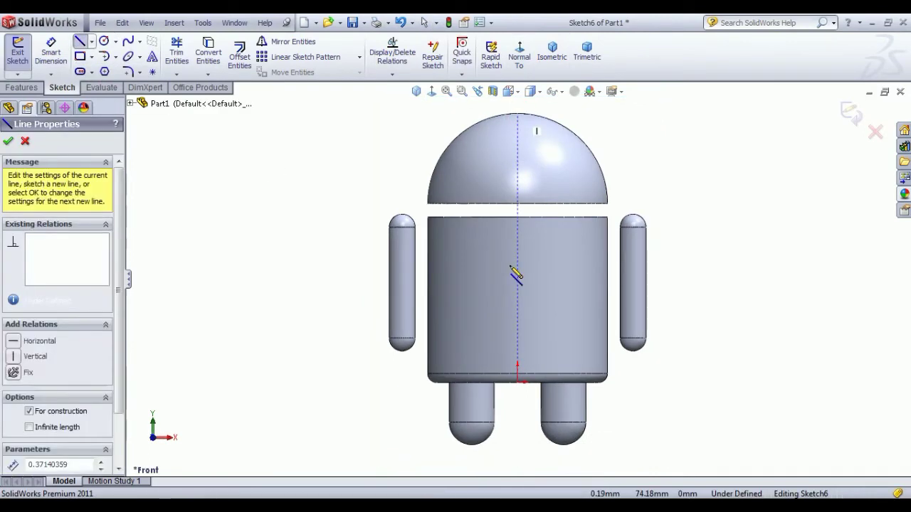
left_click(517, 380)
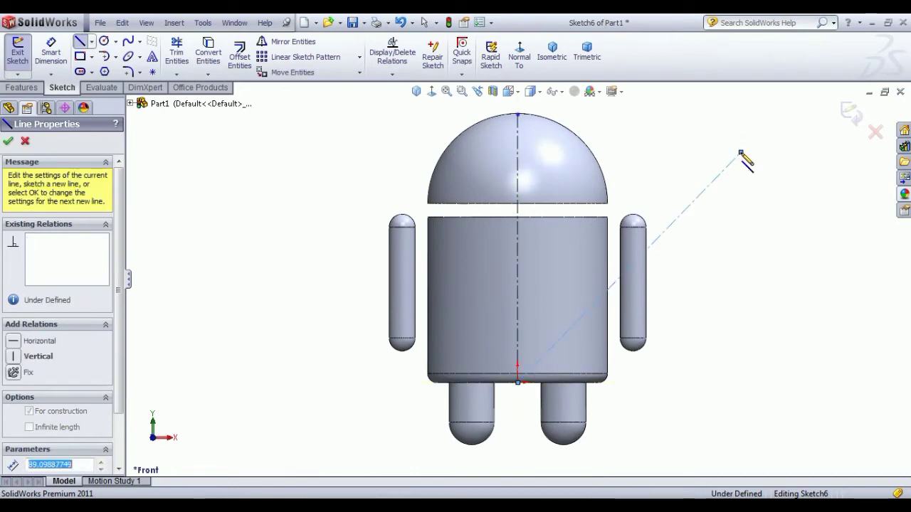
right_click(741, 154)
left_click(765, 161)
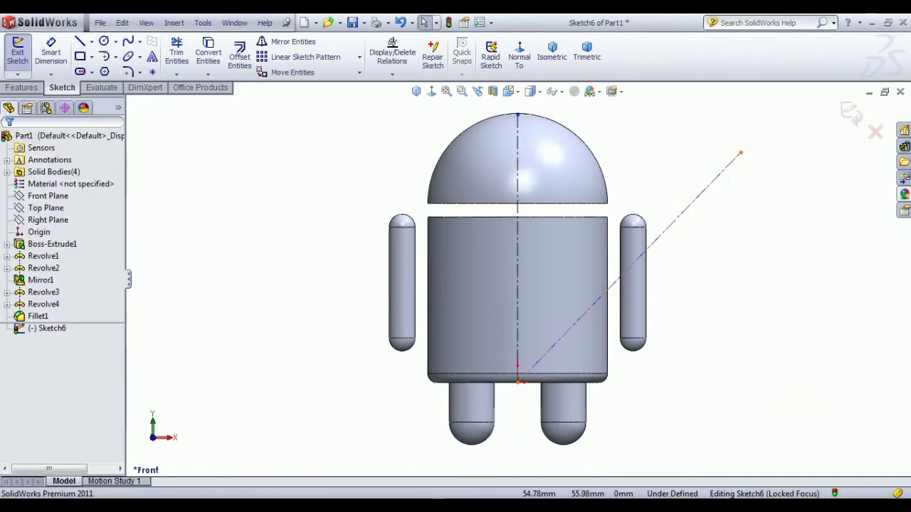
left_click(714, 181)
key("Delete")
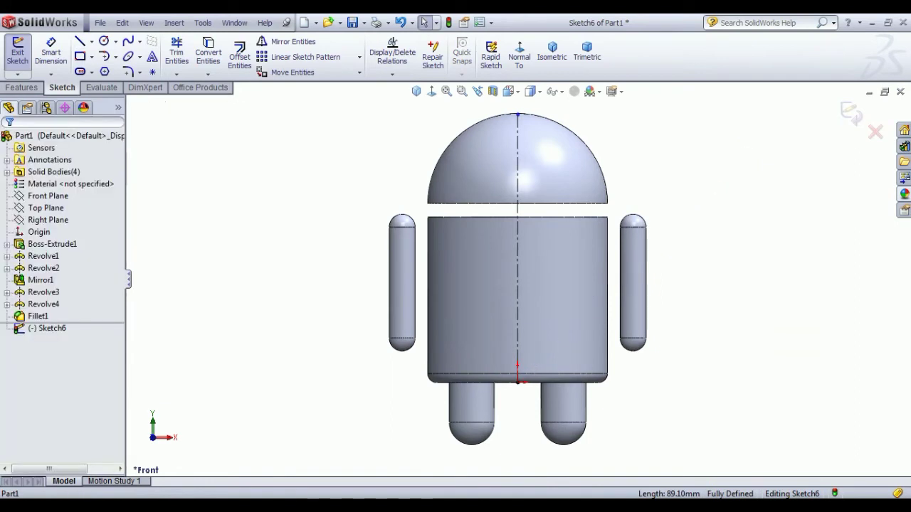
Step: Draw two eye circles on the head, one on each side of the centerline
left_click(103, 42)
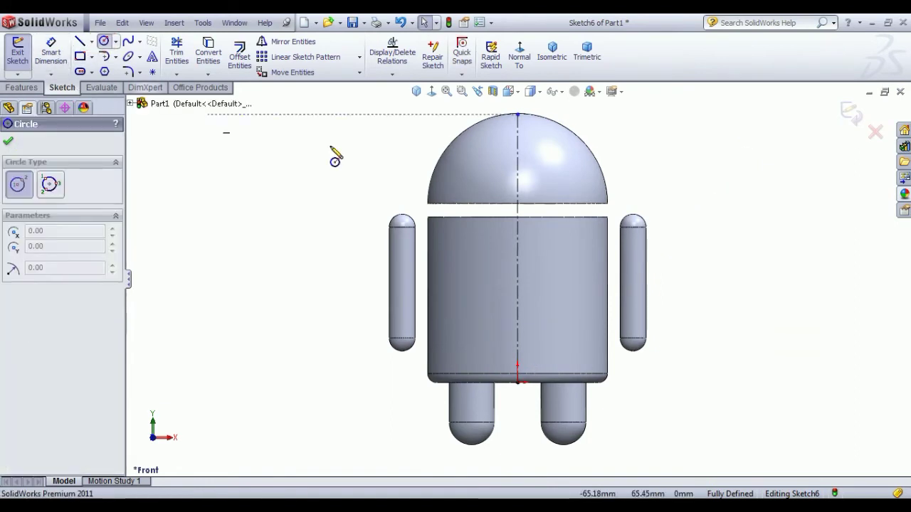
left_click(480, 159)
left_click(491, 169)
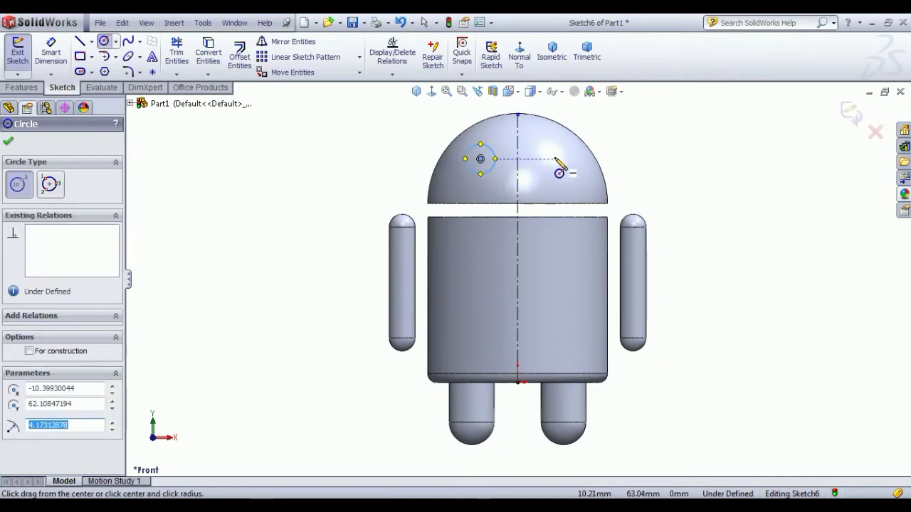
left_click(554, 159)
left_click(569, 159)
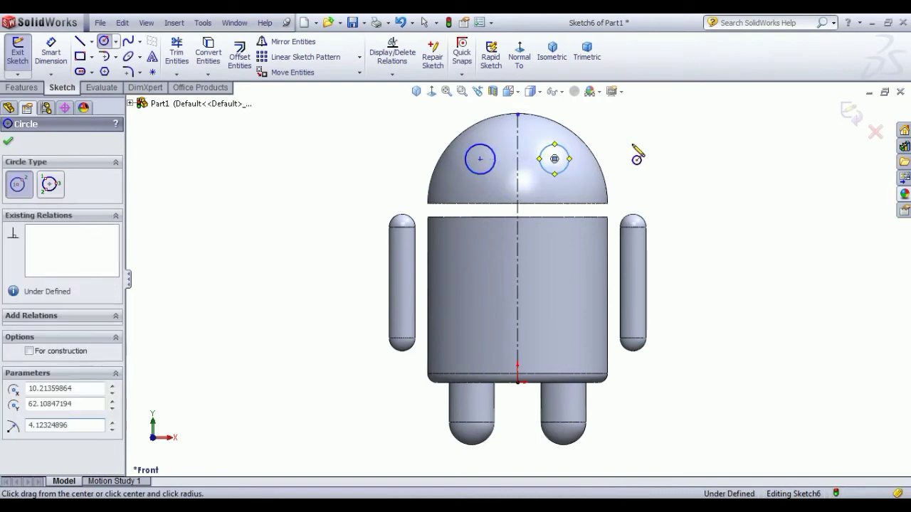
right_click(633, 147)
left_click(650, 146)
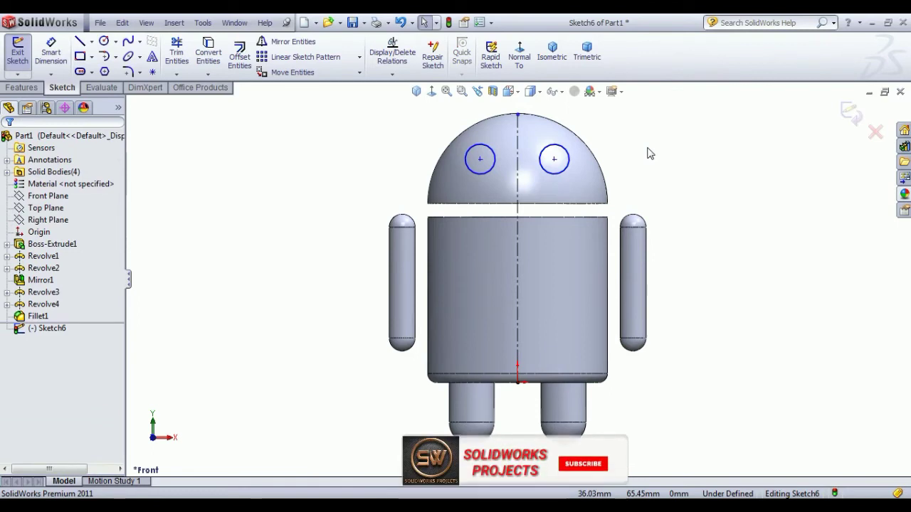
Step: Make the eye centres horizontal to each other and the two circles equal in size
left_click(481, 159)
left_click(554, 159, "ctrl")
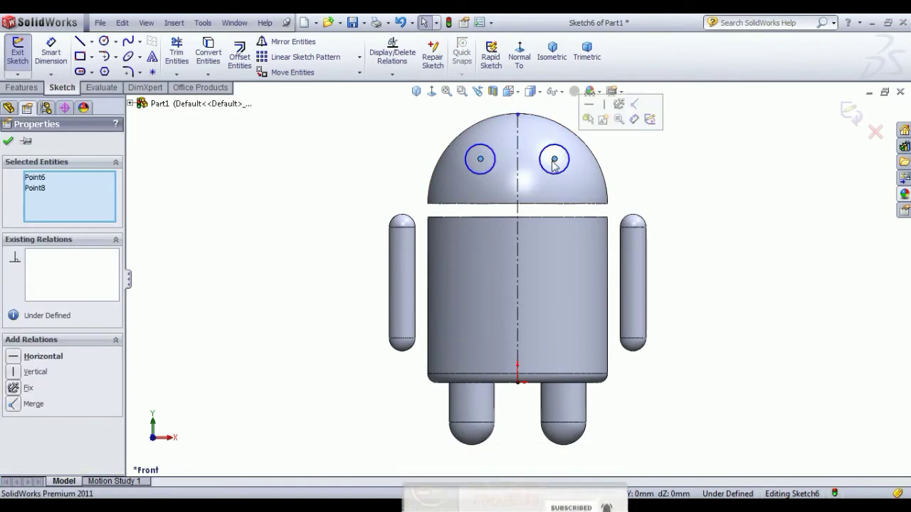
left_click(590, 105)
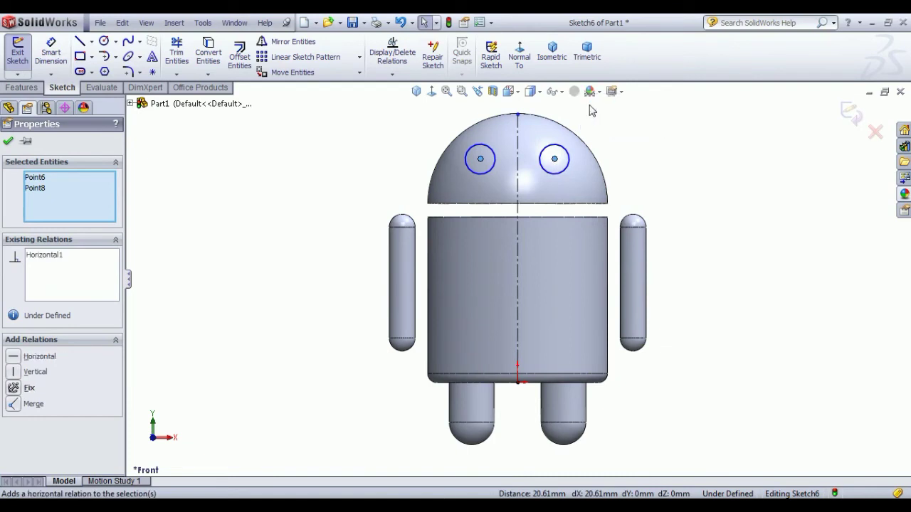
left_click(744, 183)
mouse_move(482, 160)
left_mouse_down()
mouse_move(496, 173)
mouse_move(483, 164)
left_mouse_up()
left_click(548, 173, "ctrl")
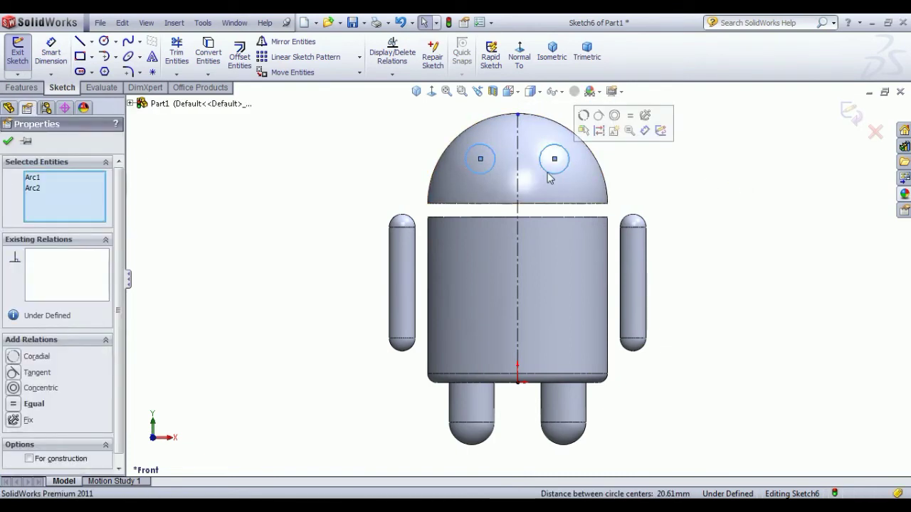
left_click(630, 115)
left_click(659, 169)
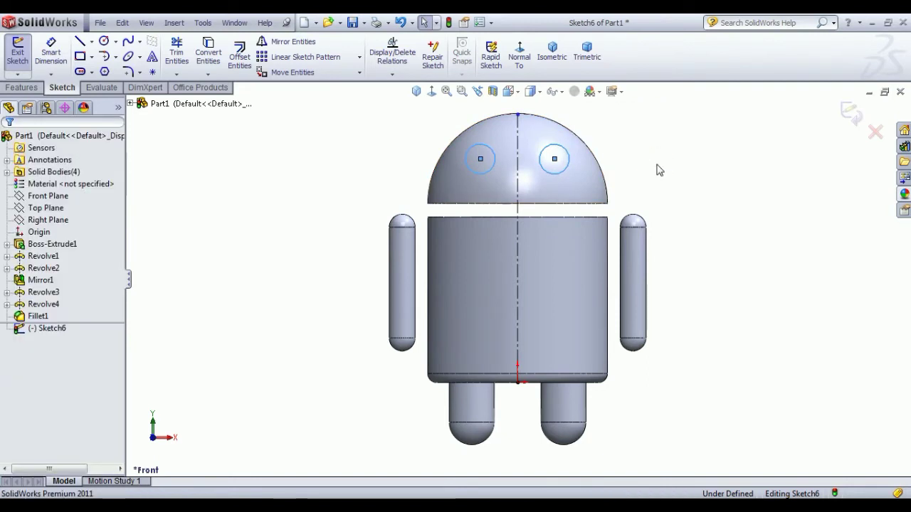
Step: Make the two eye centres symmetric about the vertical centerline
left_click(553, 159)
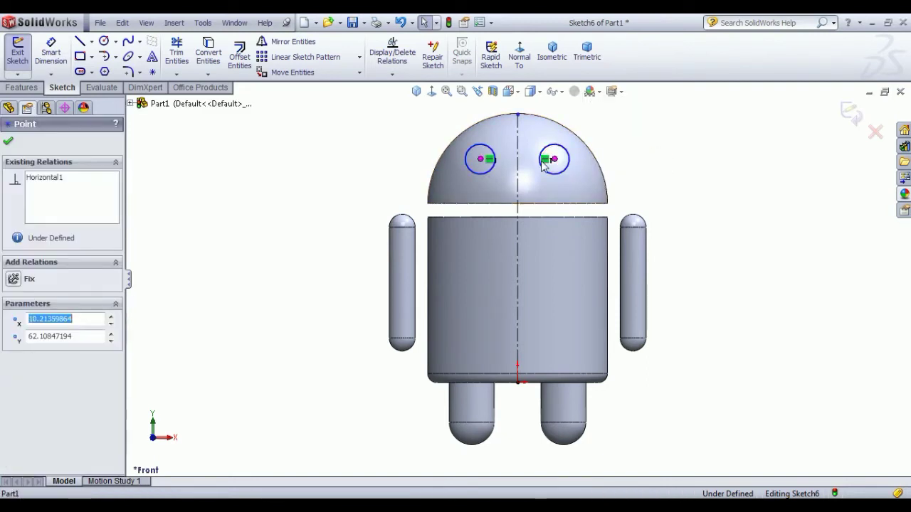
left_click(481, 159, "ctrl")
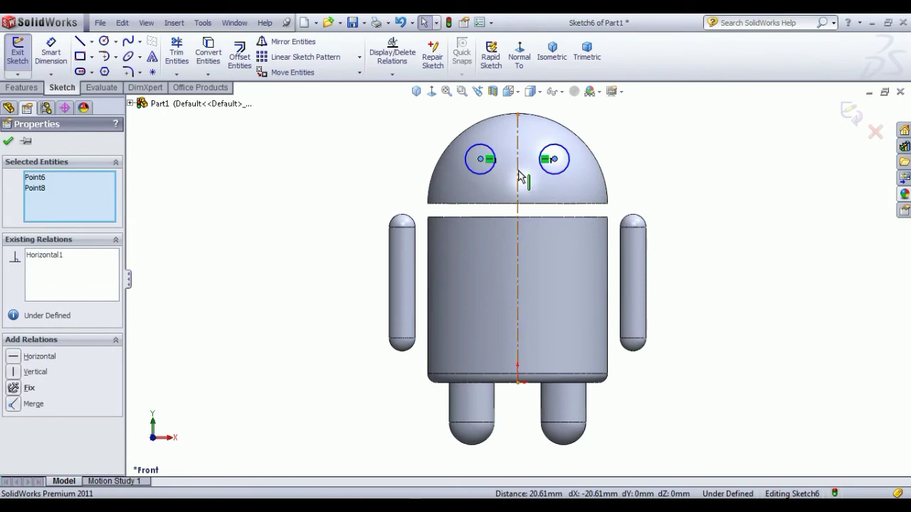
left_click(517, 169, "ctrl")
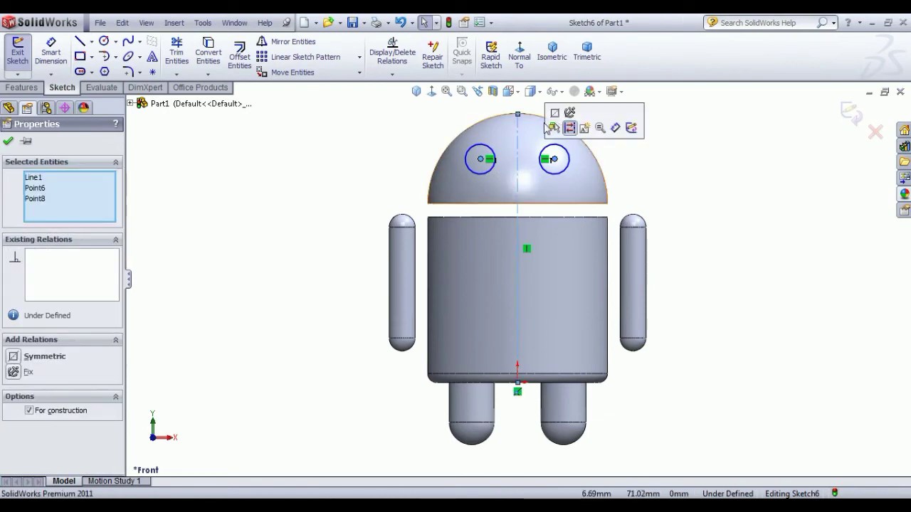
left_click(555, 116)
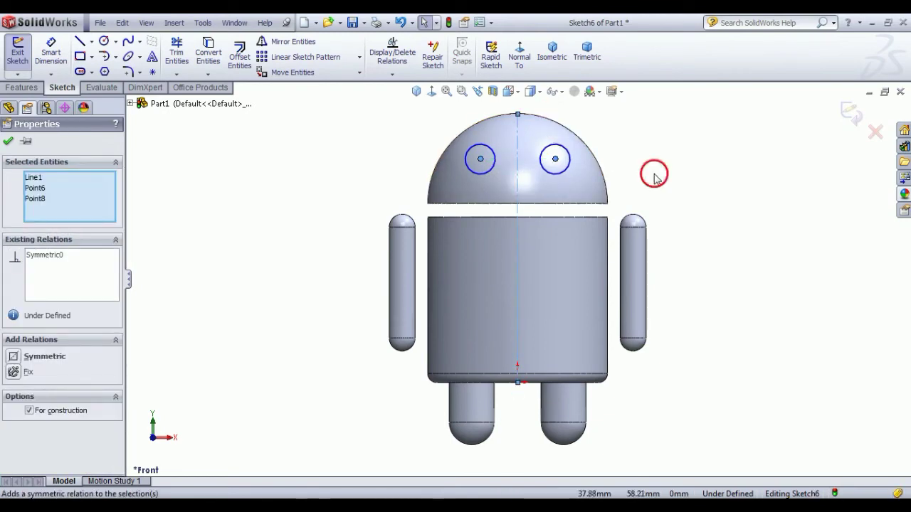
left_click(654, 174)
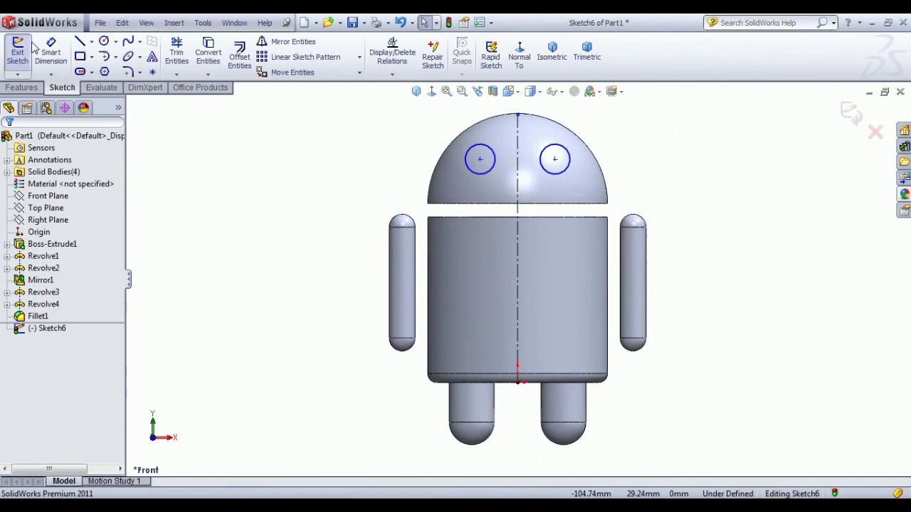
Step: Dimension the left eye circle's diameter as 5 mm
left_click(51, 51)
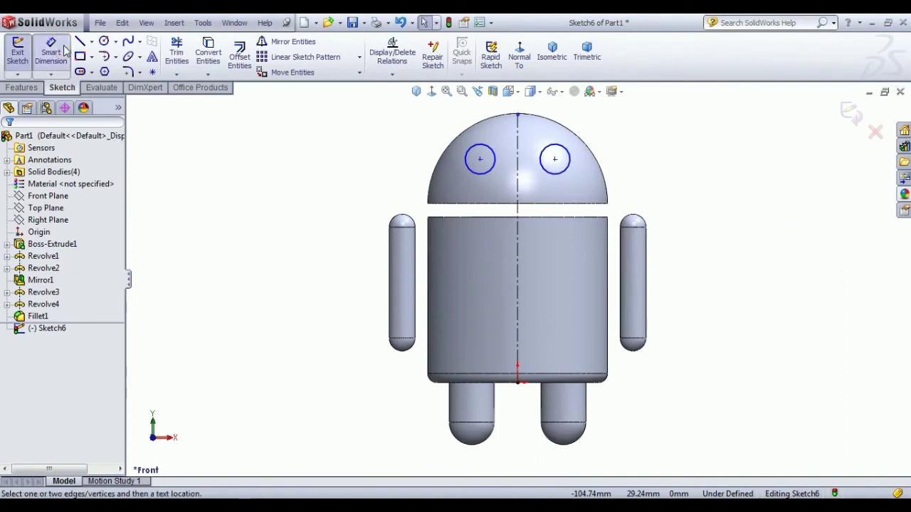
left_click(464, 165)
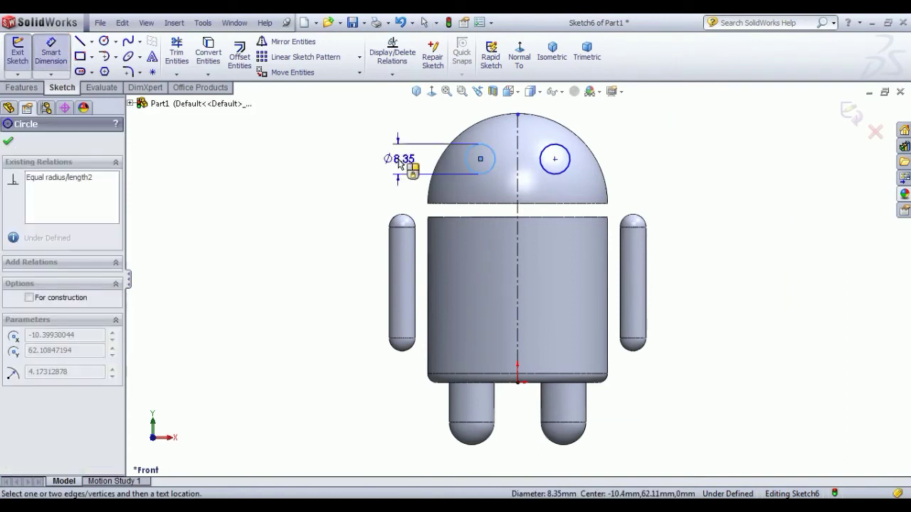
left_click(399, 160)
type("5")
key("Return")
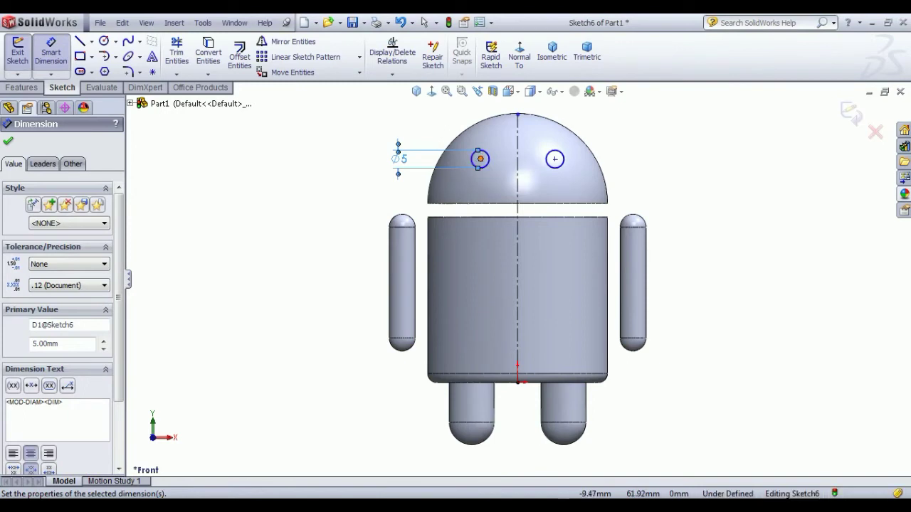
Step: Set the eye centre 11 mm from the vertical centreline
left_click(480, 159)
left_click(517, 188)
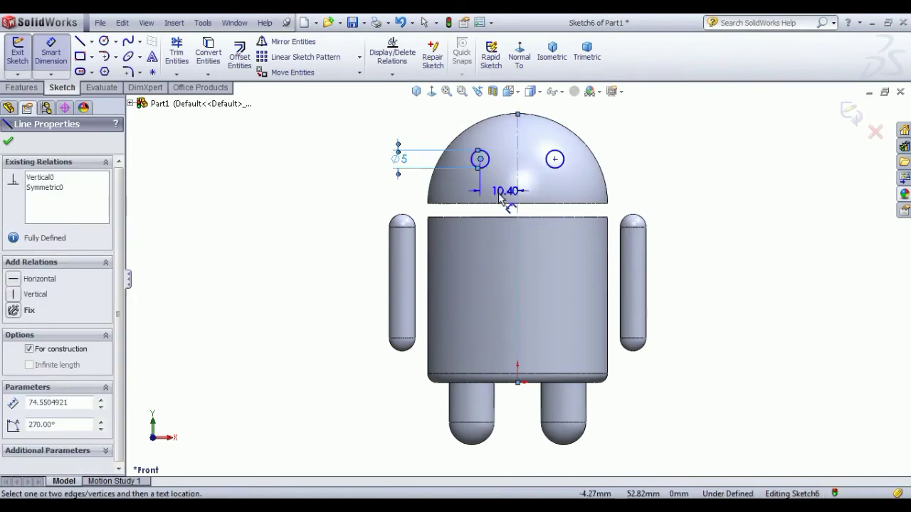
left_click(495, 192)
type("11")
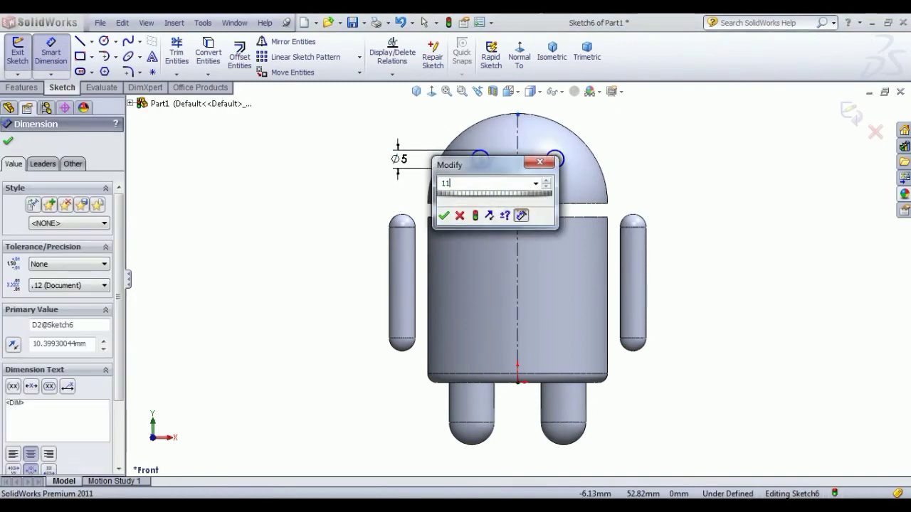
key("Return")
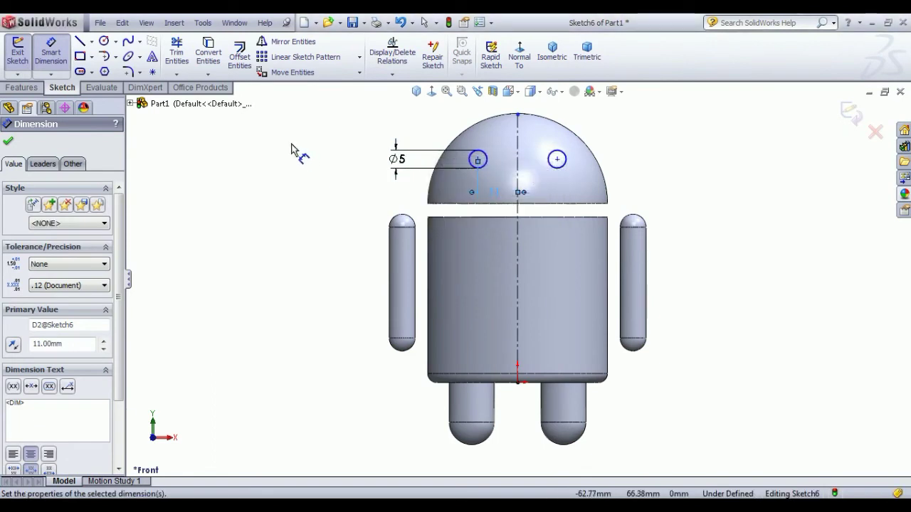
right_click(282, 140)
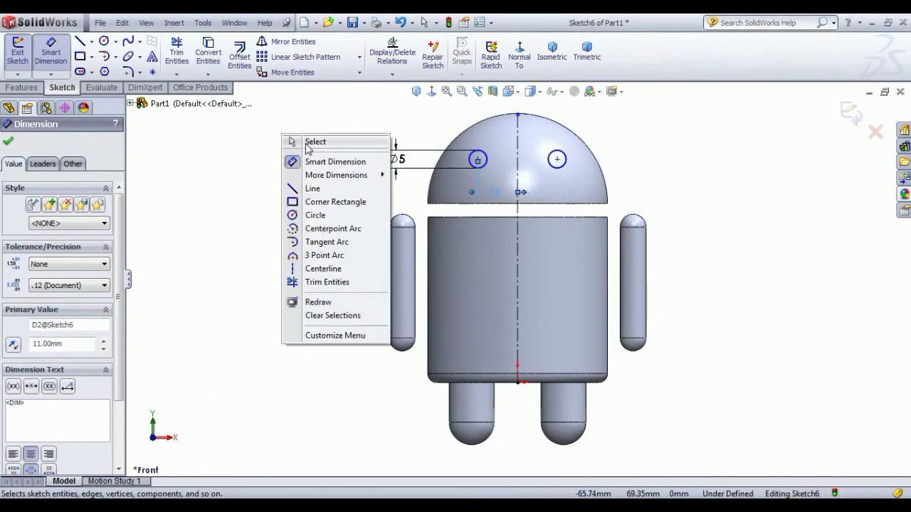
left_click(308, 145)
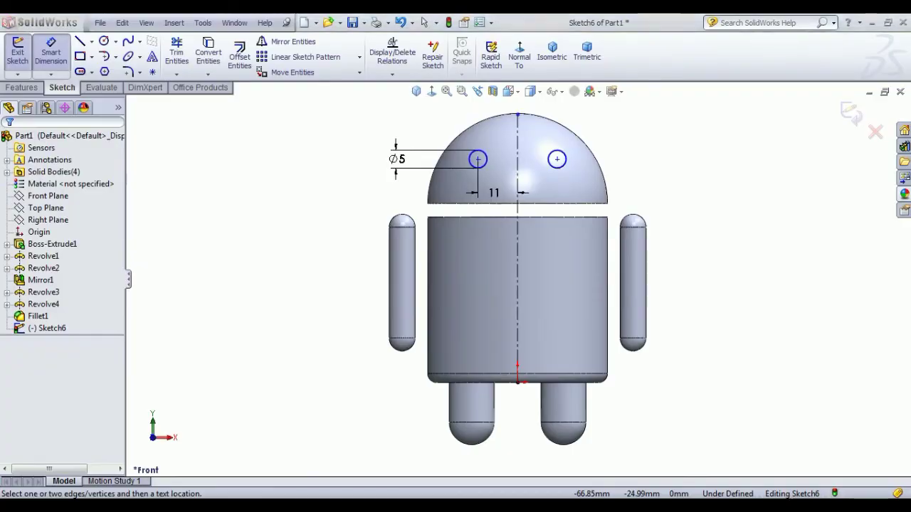
key("alt+Tab")
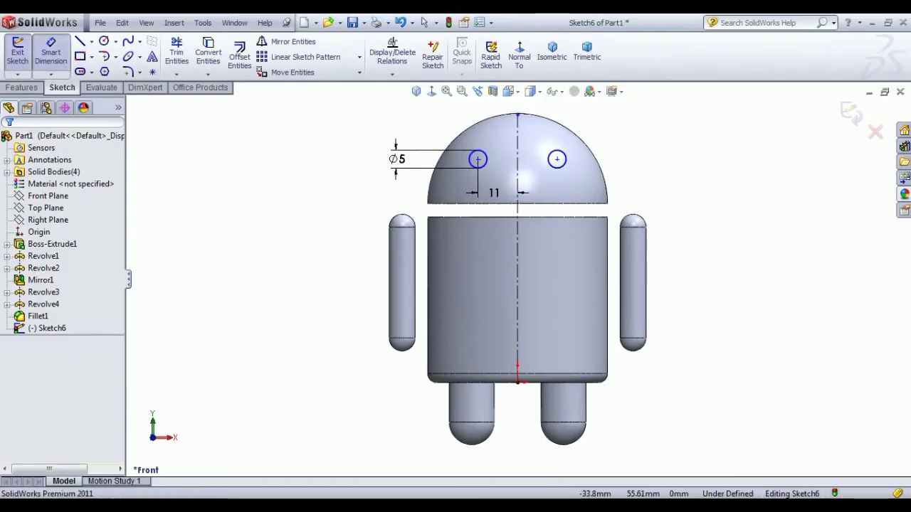
Step: Set the right eye centre 14 mm above the head's bottom edge
left_click(557, 159)
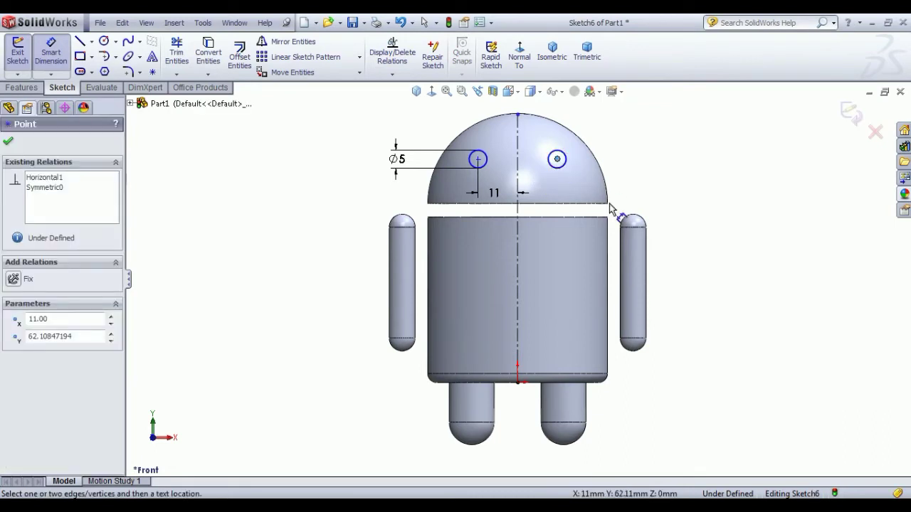
left_click(608, 206)
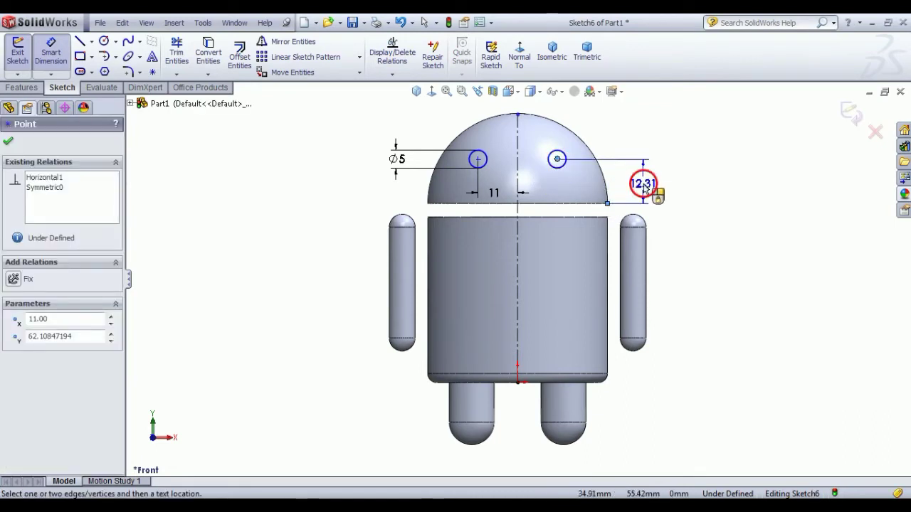
left_click(644, 187)
type("1")
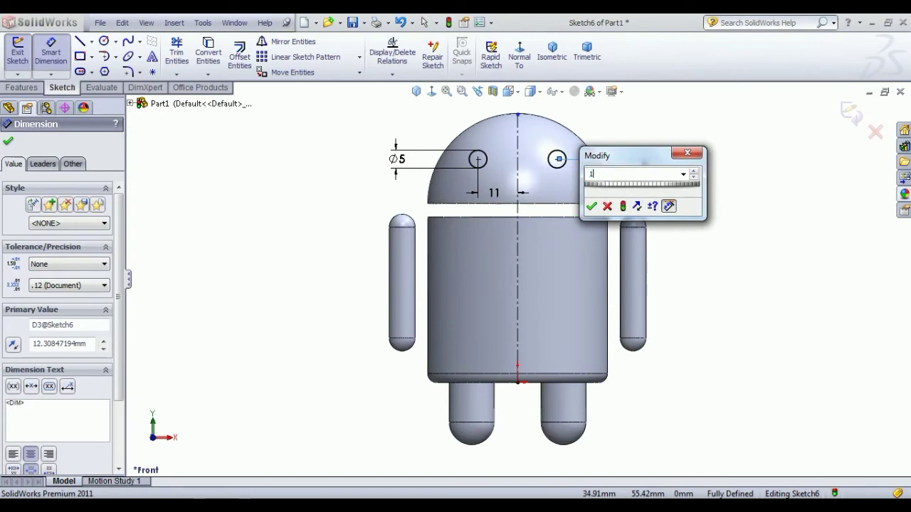
type("4")
key("Return")
right_click(680, 165)
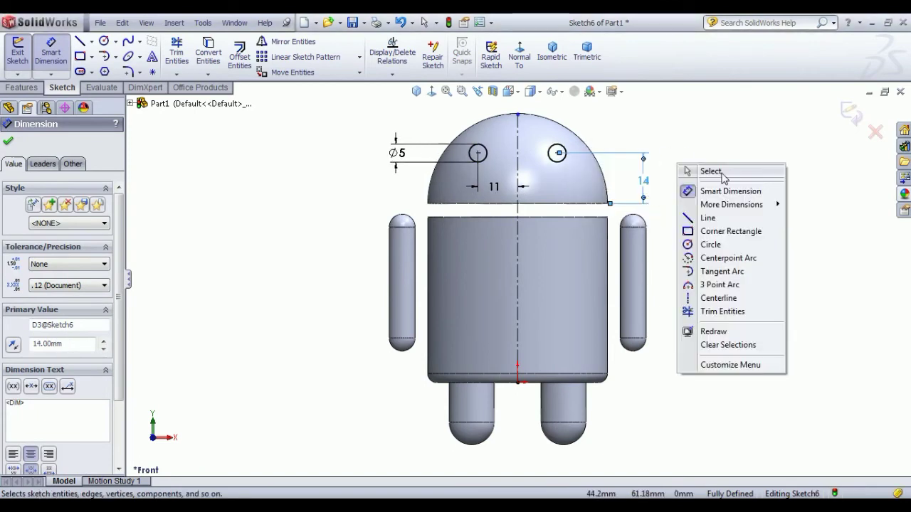
left_click(704, 171)
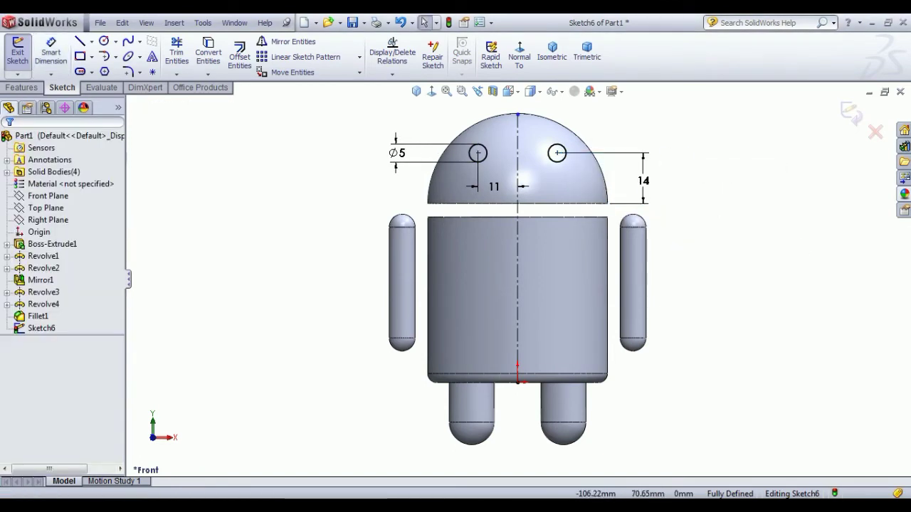
Step: Extrude-cut both eye circles into the head, reversed, from an 18 mm offset to 46 mm blind depth
left_click(17, 55)
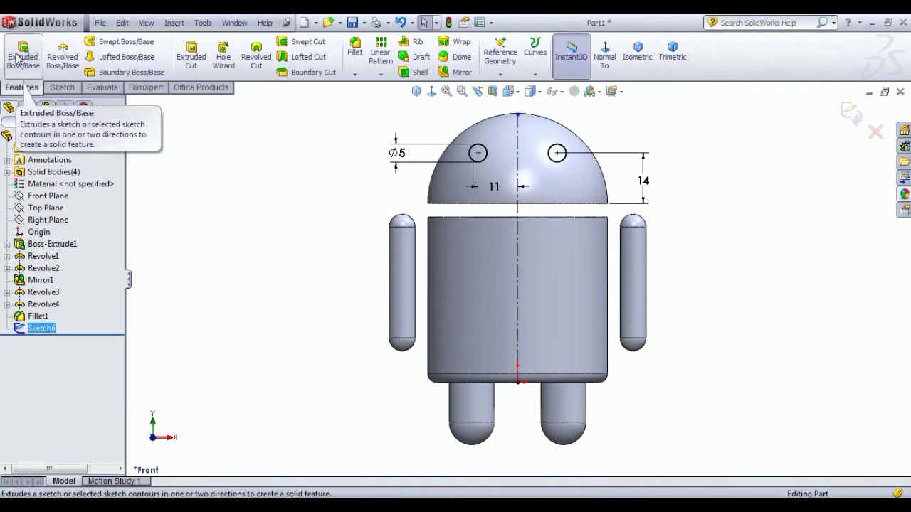
left_click(191, 56)
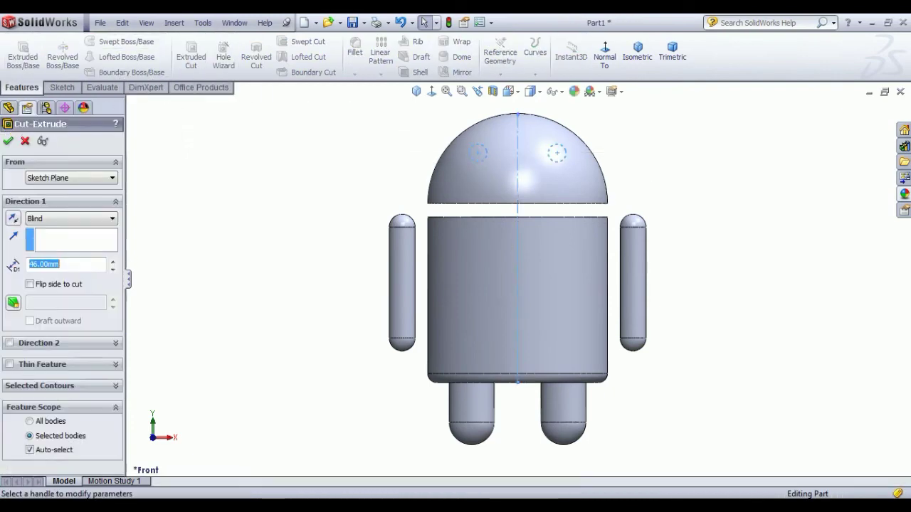
left_click(637, 51)
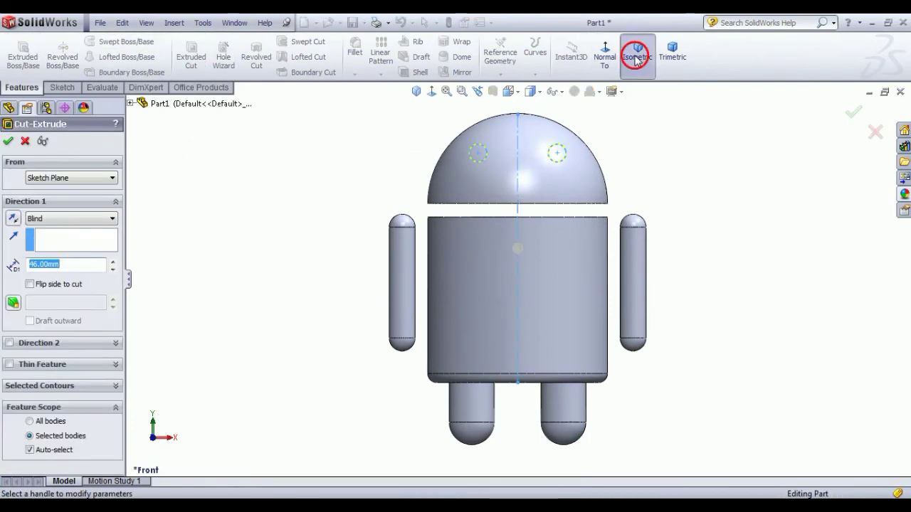
left_click(13, 219)
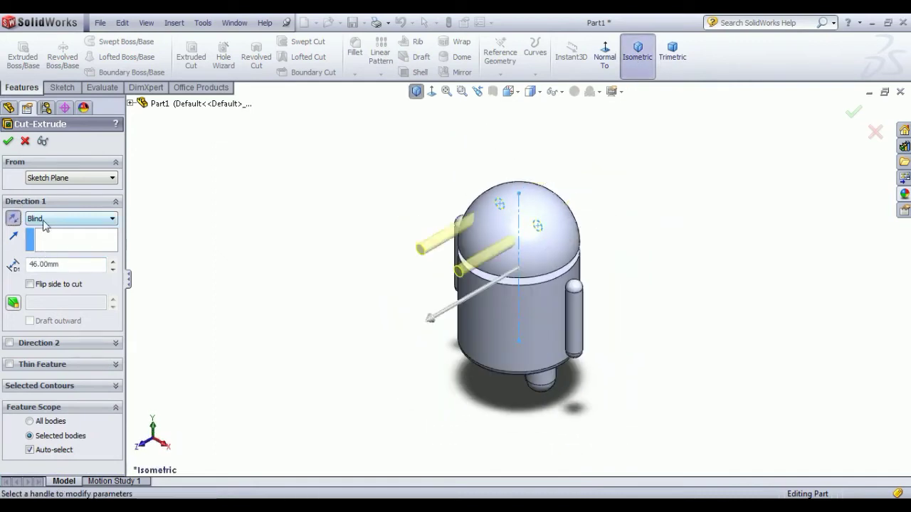
left_click(68, 178)
left_click(64, 214)
type("18")
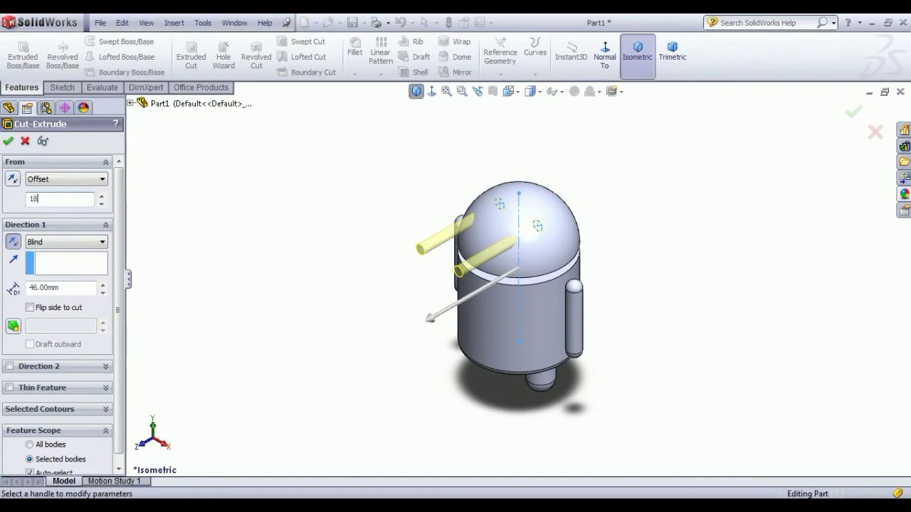
key("Return")
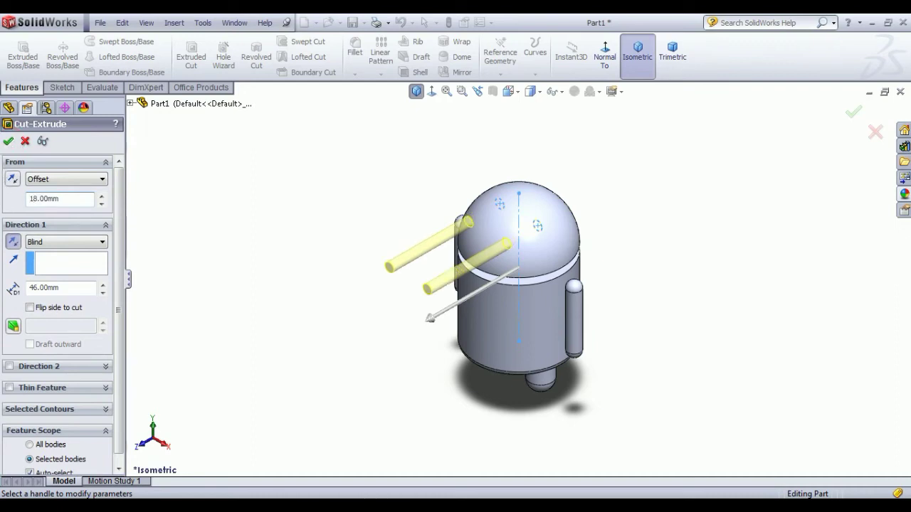
key("Return")
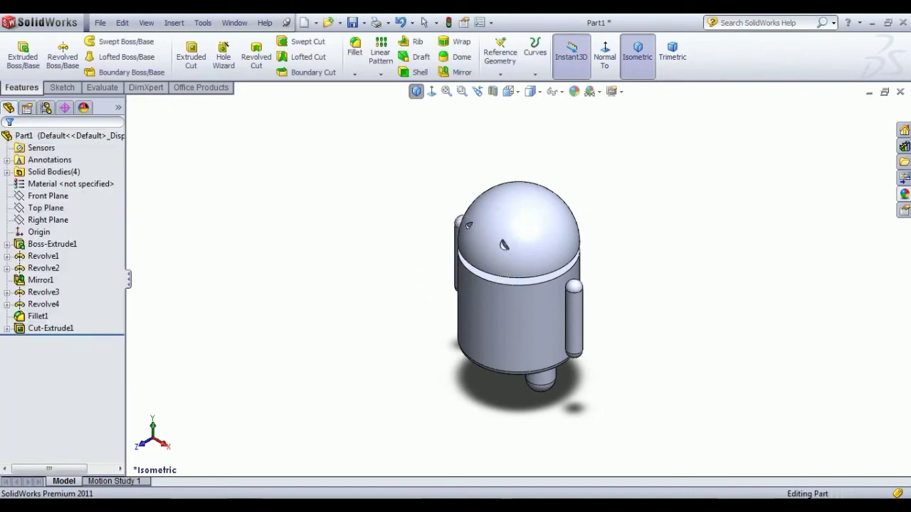
middle_click_drag(313, 225, 334, 232)
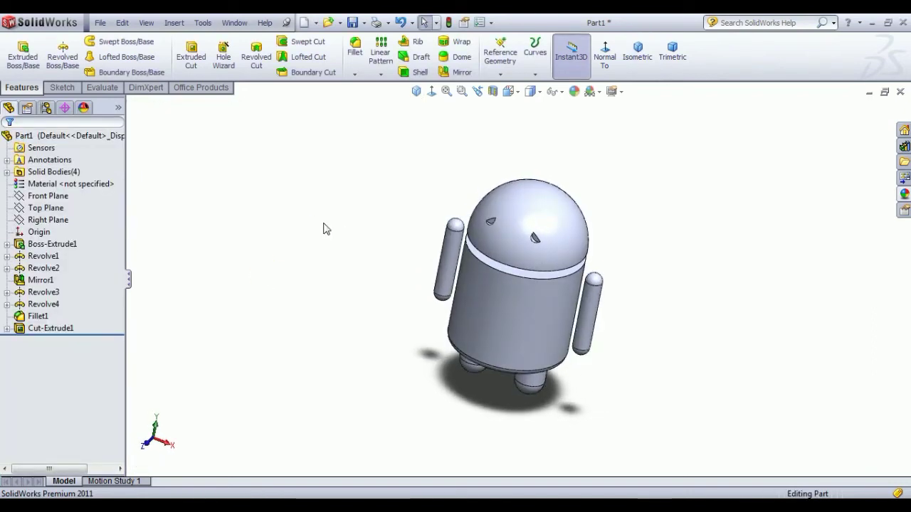
key("alt+Tab")
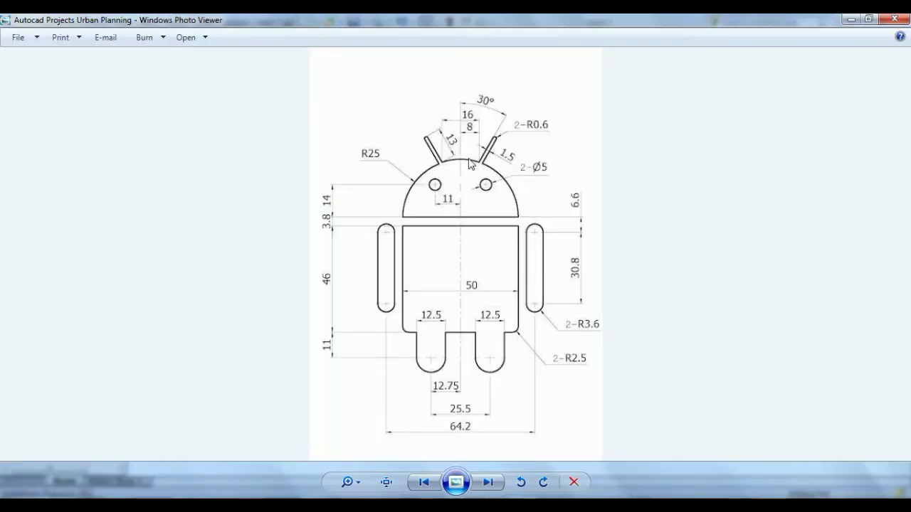
key("alt+Tab")
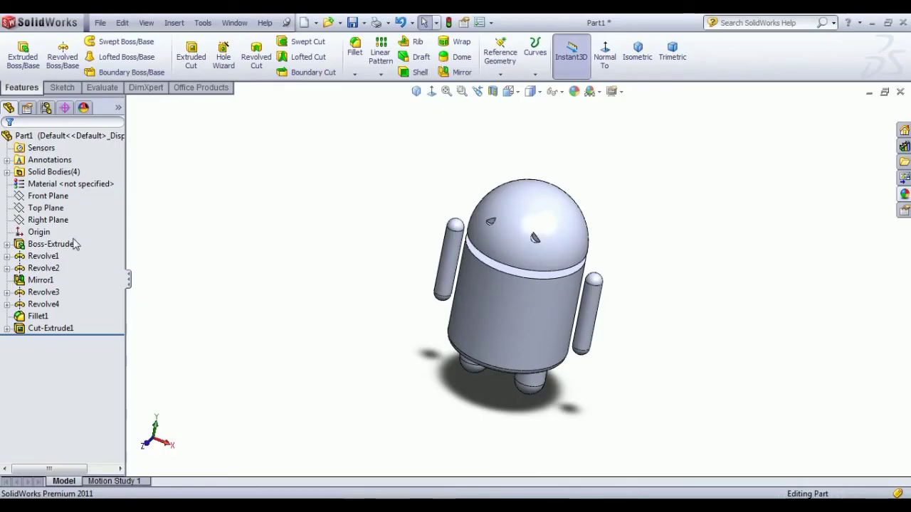
Step: Start a new Front Plane sketch with a vertical centreline from the origin through the head
left_click(60, 196)
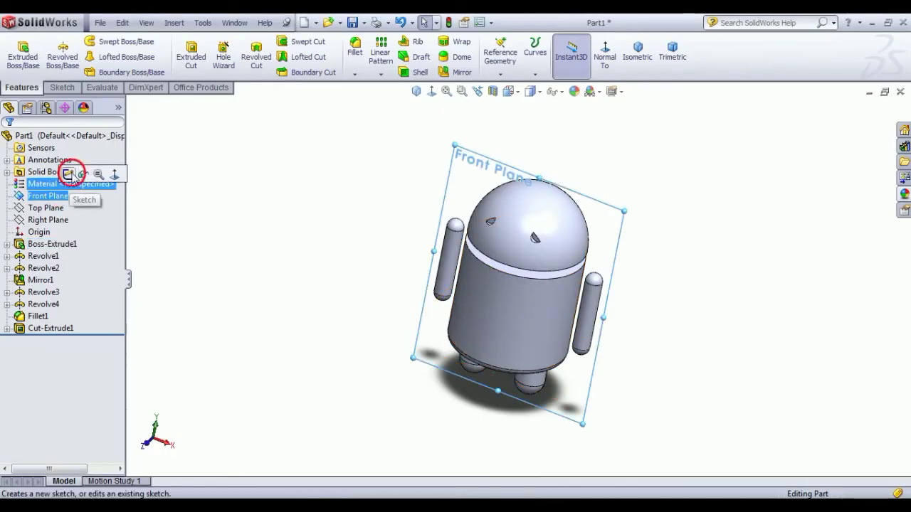
left_click(71, 175)
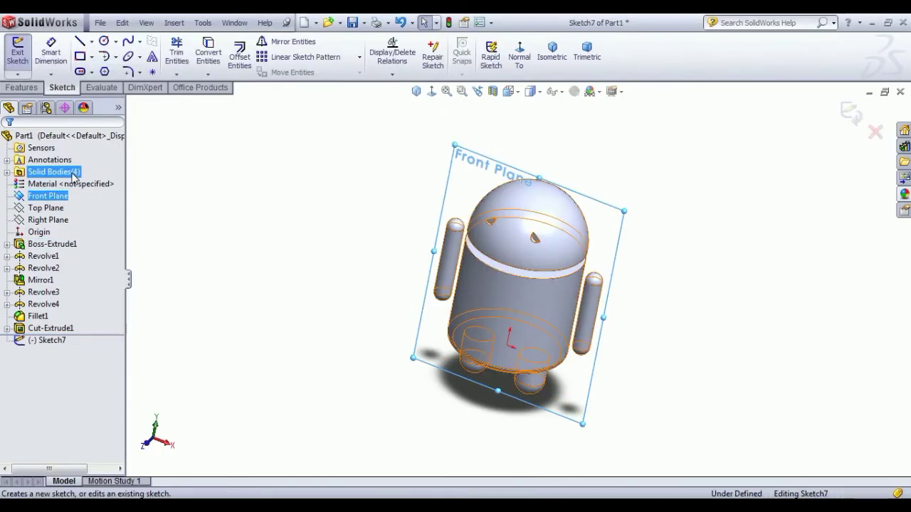
left_click(520, 57)
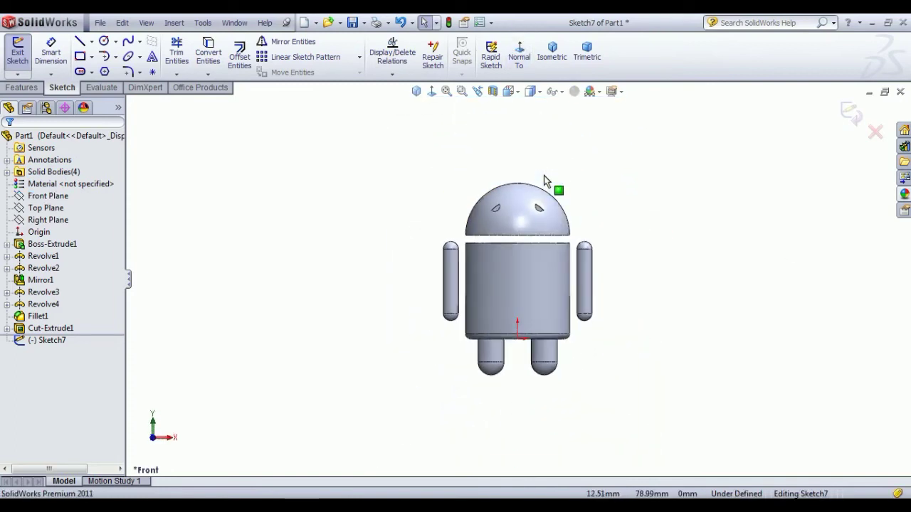
left_click(93, 43)
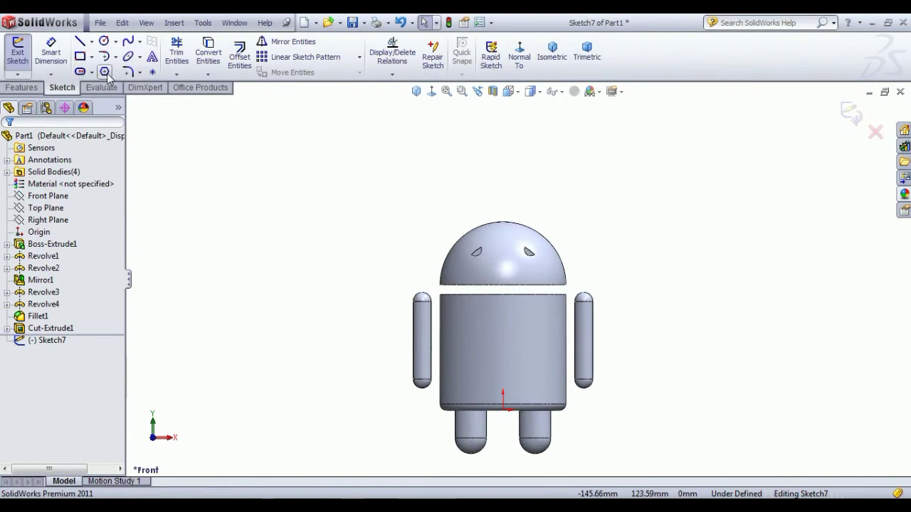
left_click(104, 70)
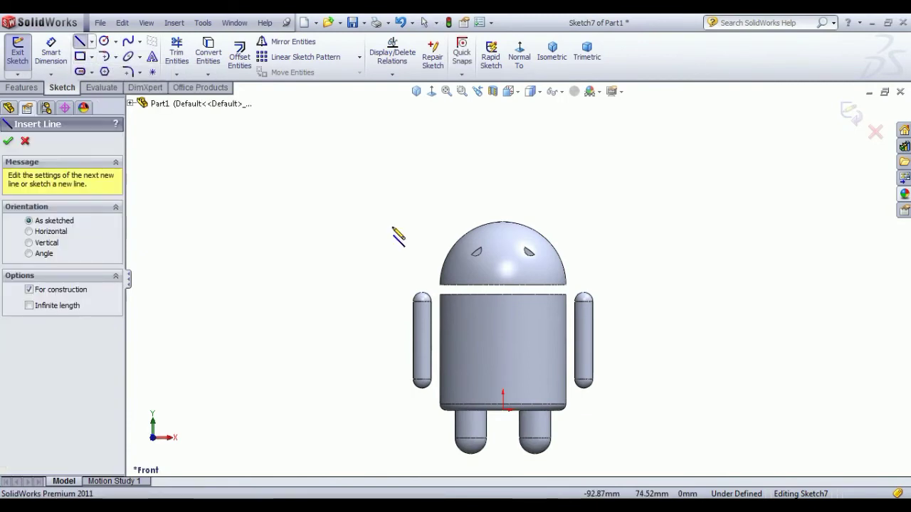
left_click_drag(503, 409, 503, 195)
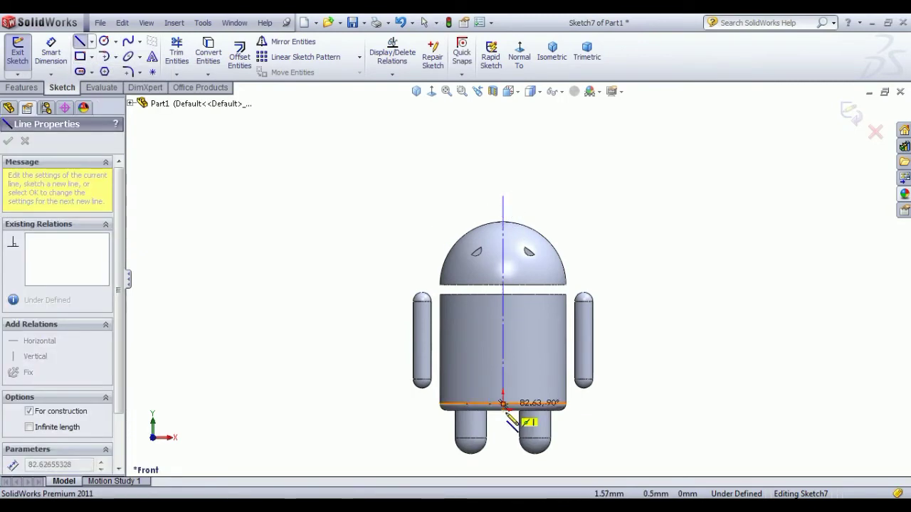
right_click(661, 253)
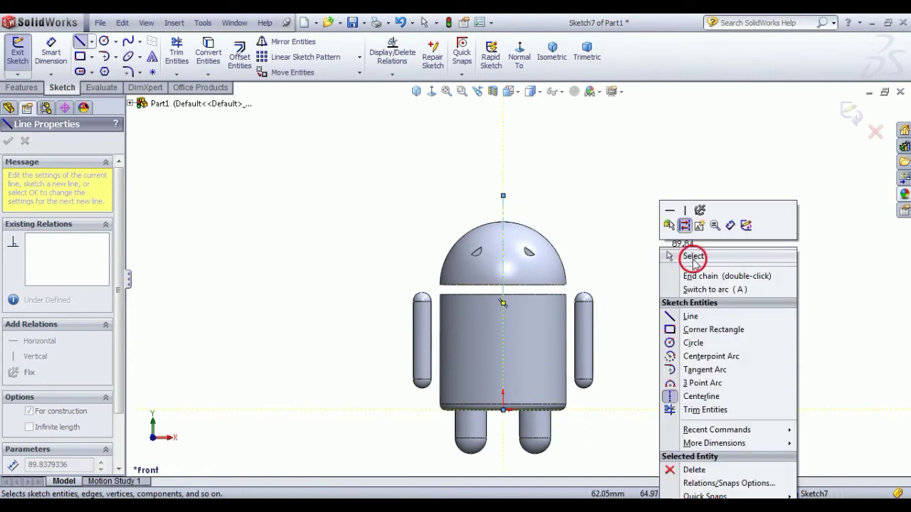
left_click(688, 256)
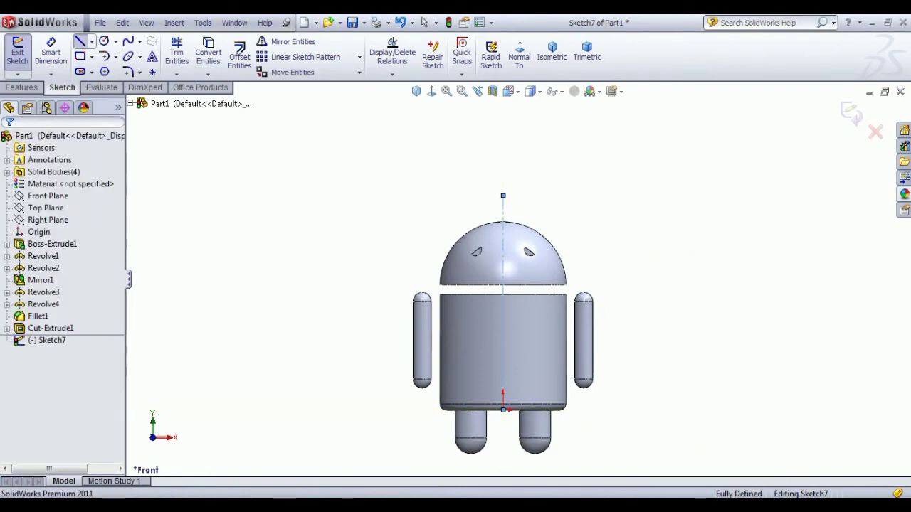
Step: Draw a narrow slanted antenna outline rising from the right side of the head arc
left_click(80, 42)
scroll(527, 217, "up", 5)
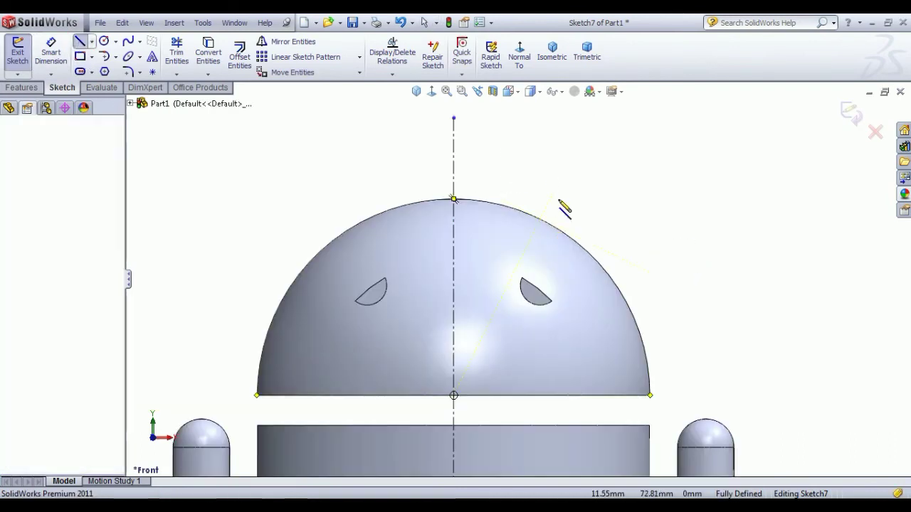
left_click(541, 217)
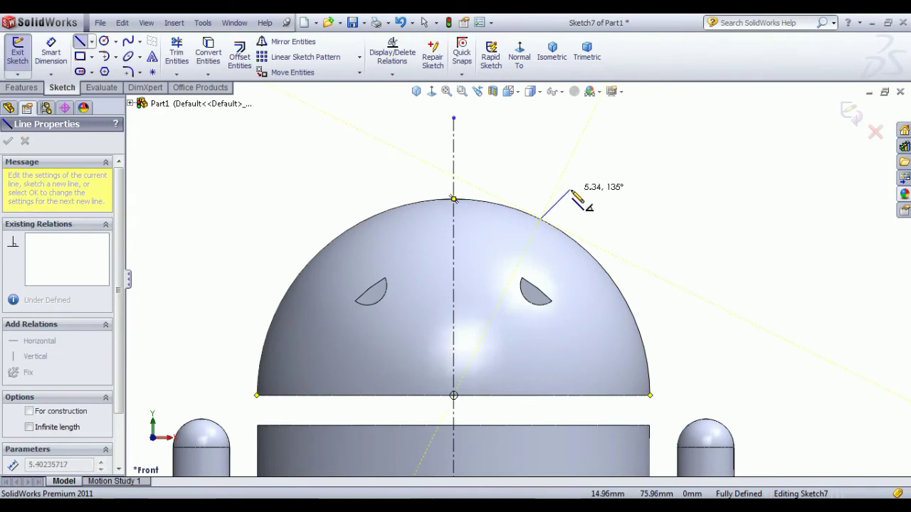
left_click(577, 145)
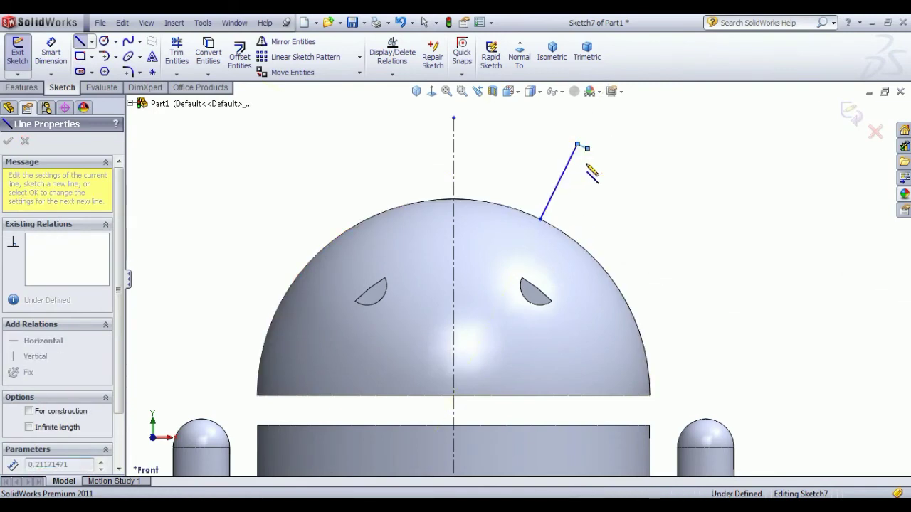
left_click(550, 225)
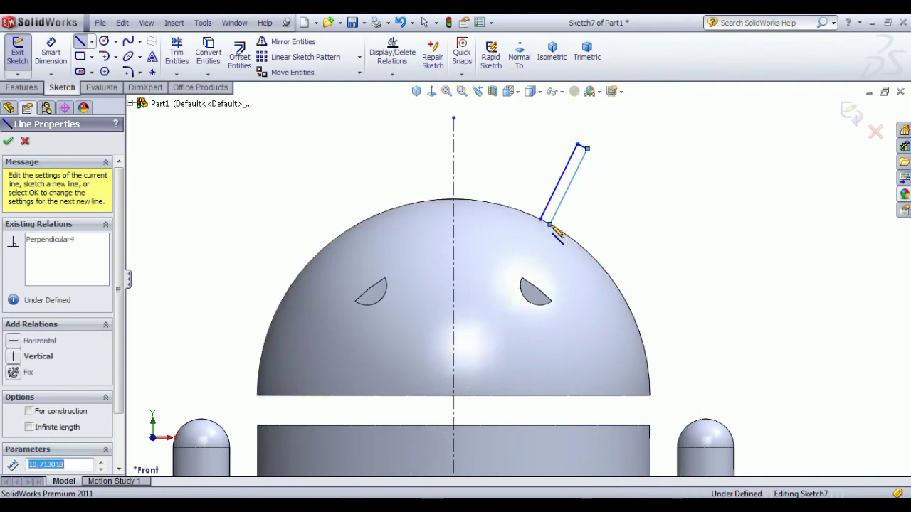
right_click(612, 168)
left_click(648, 181)
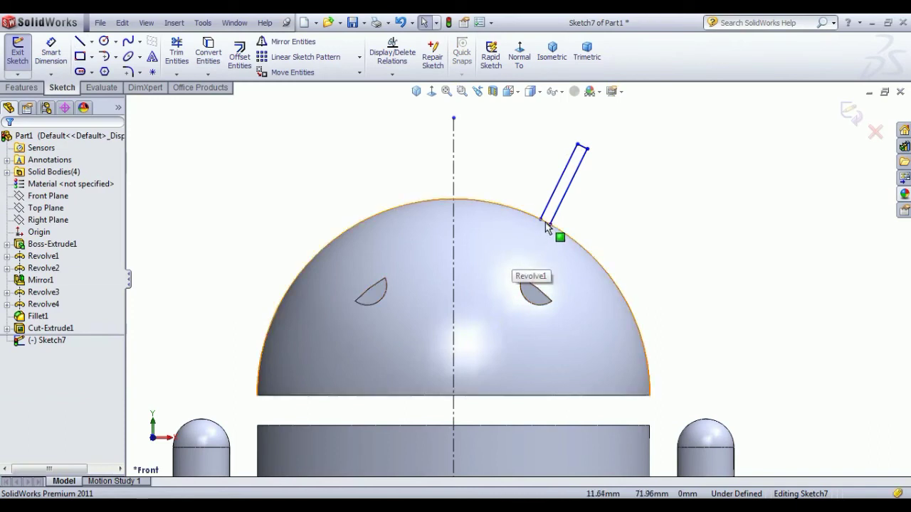
left_click(80, 41)
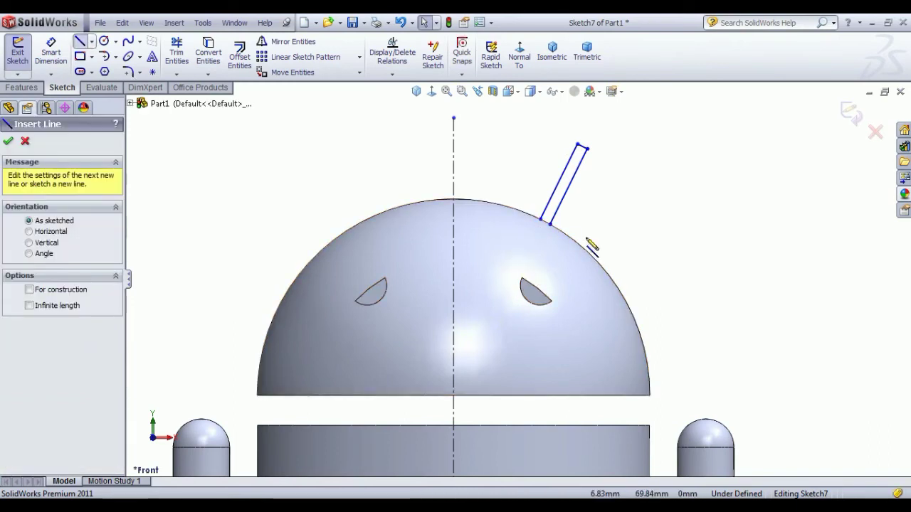
double_click(542, 222)
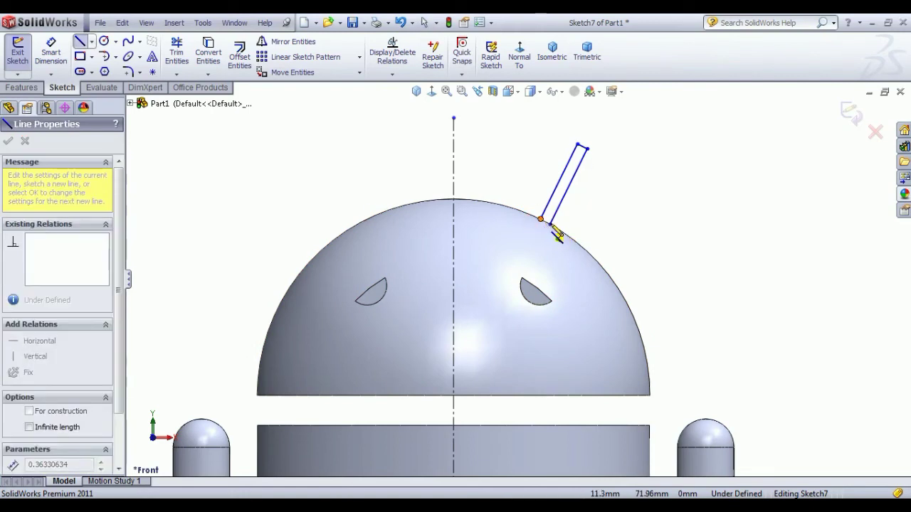
right_click(608, 187)
left_click(640, 194)
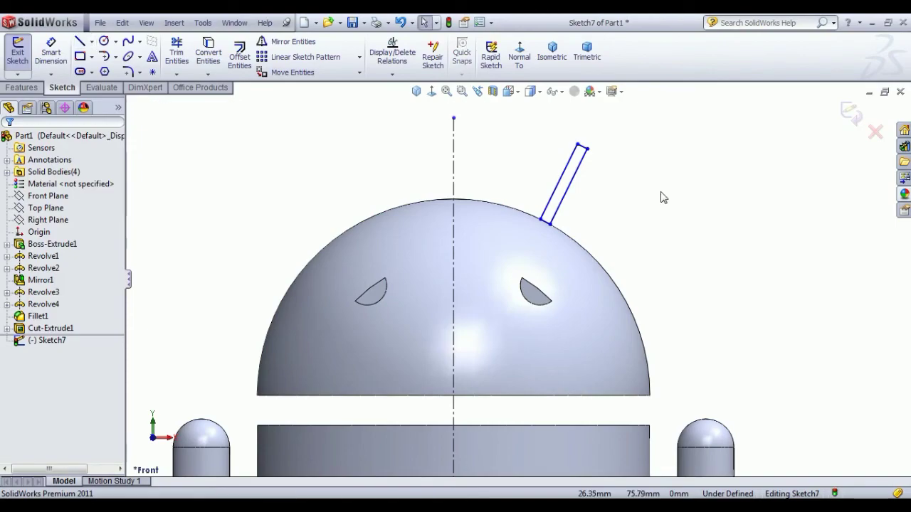
key("alt+Tab")
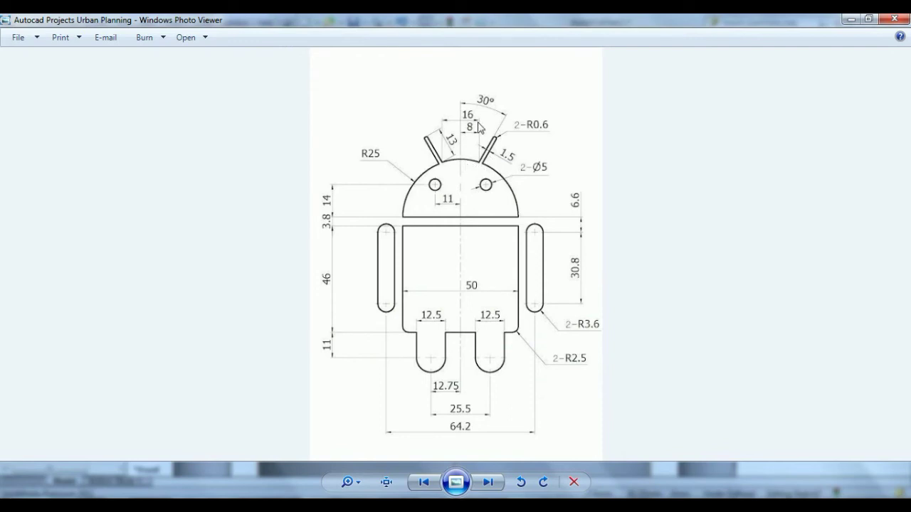
Step: Dimension the antenna's lower corner 8 mm from the head's centreline
key("alt+Tab")
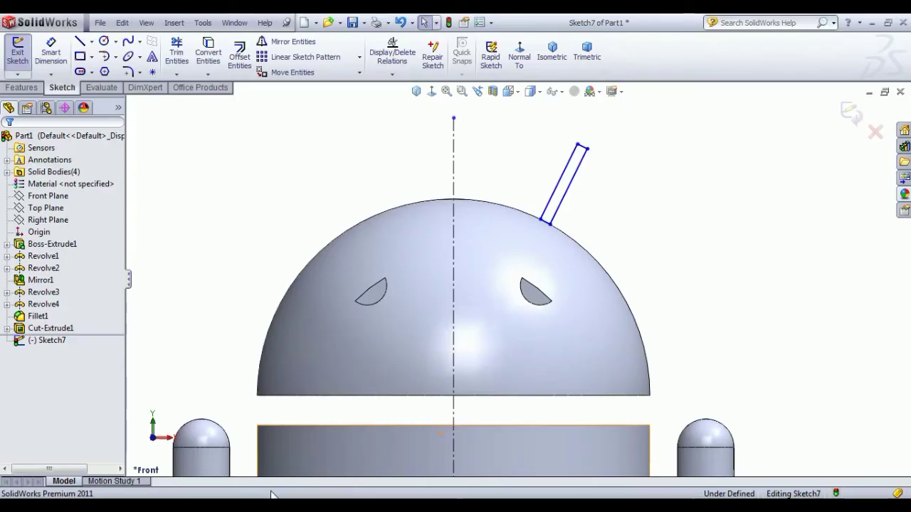
left_click(51, 50)
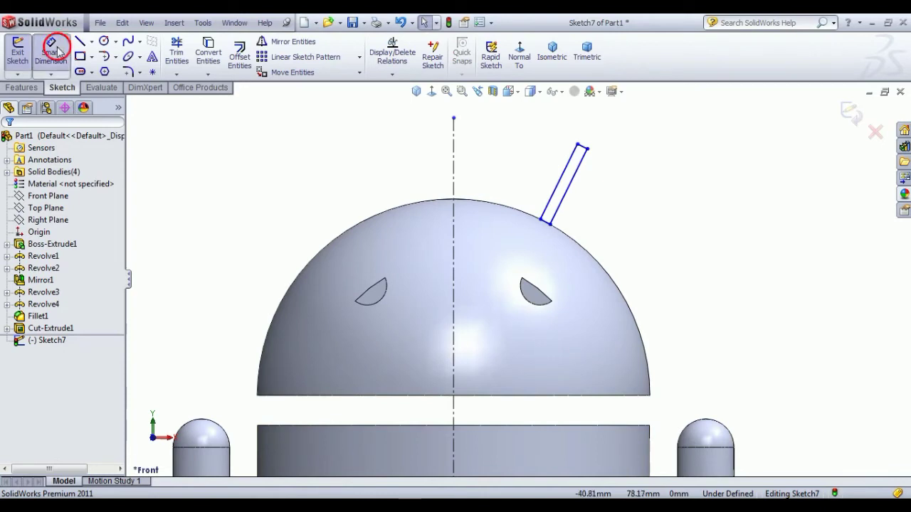
left_click(454, 181)
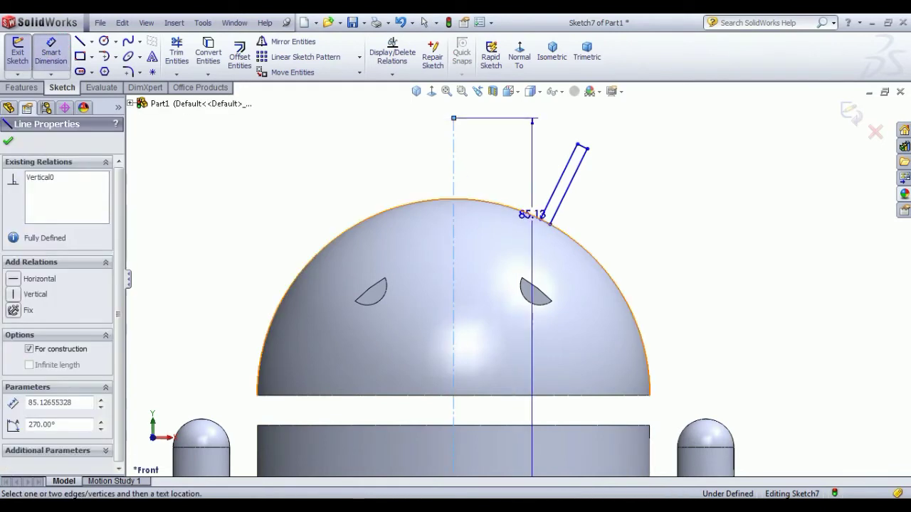
left_click(541, 219)
left_click(532, 195)
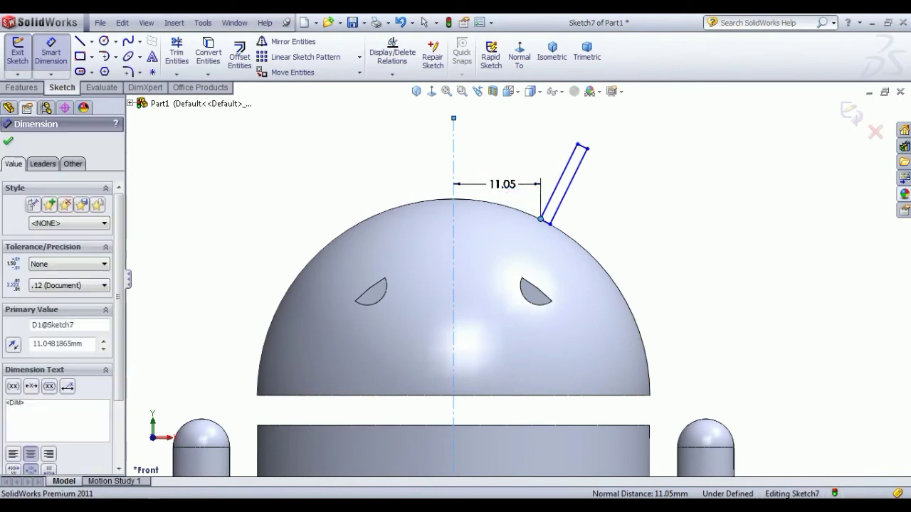
type("8")
key("Return")
Step: Set the angle between the centreline and the antenna's slanted edge to 30°
scroll(484, 199, "up", 3)
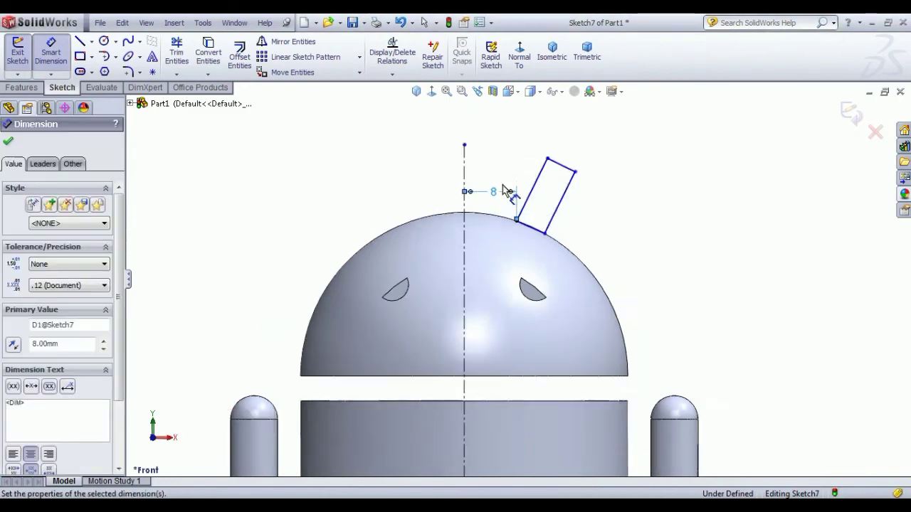
left_click(473, 188)
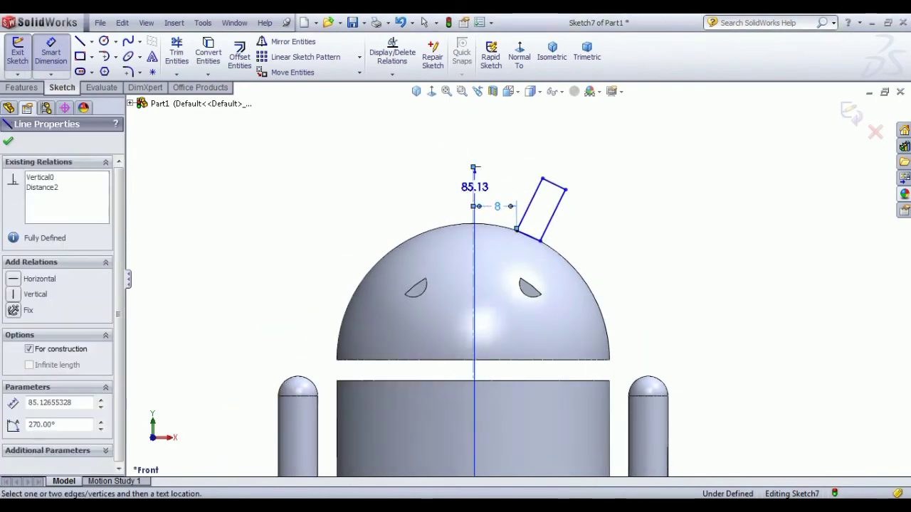
left_click(530, 200)
left_click(530, 166)
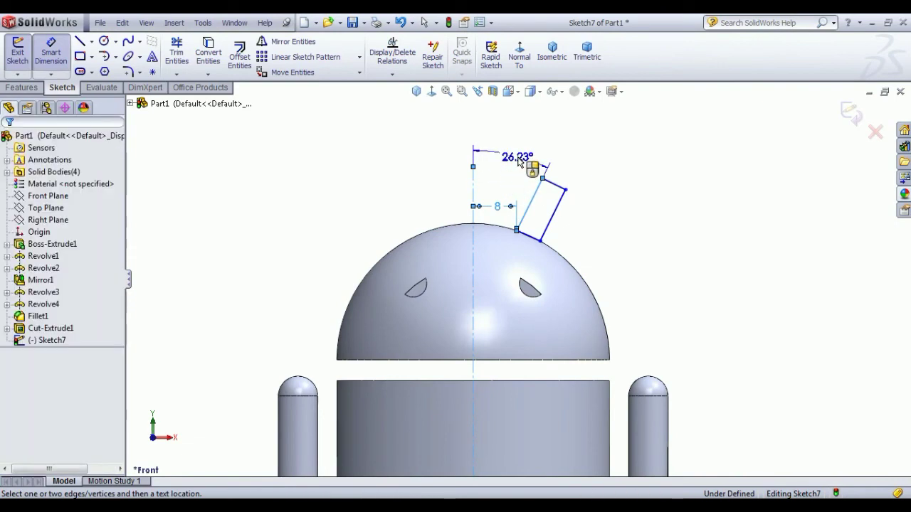
type("30")
key("Return")
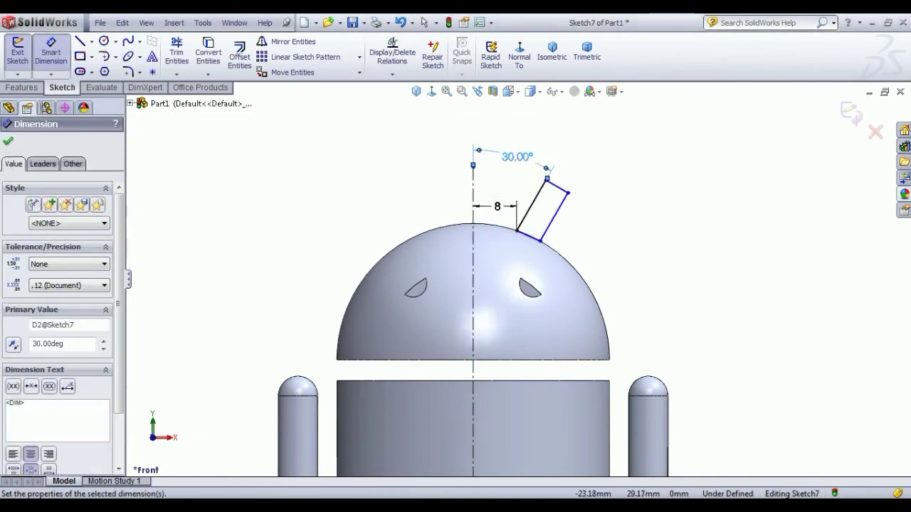
key("alt+Tab")
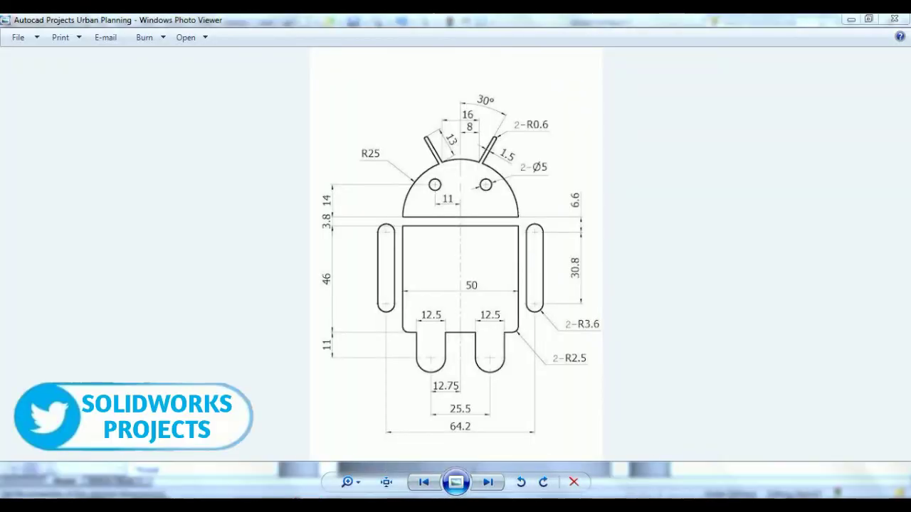
key("alt+Tab")
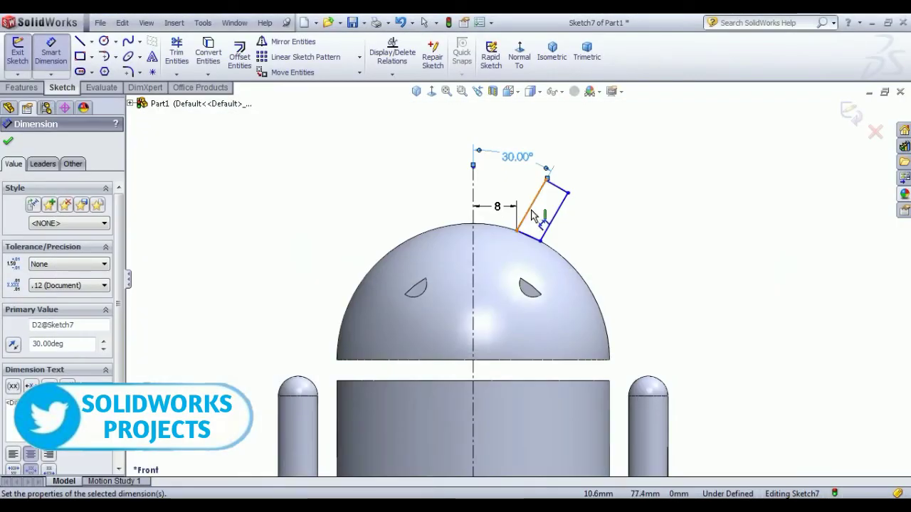
key("Escape")
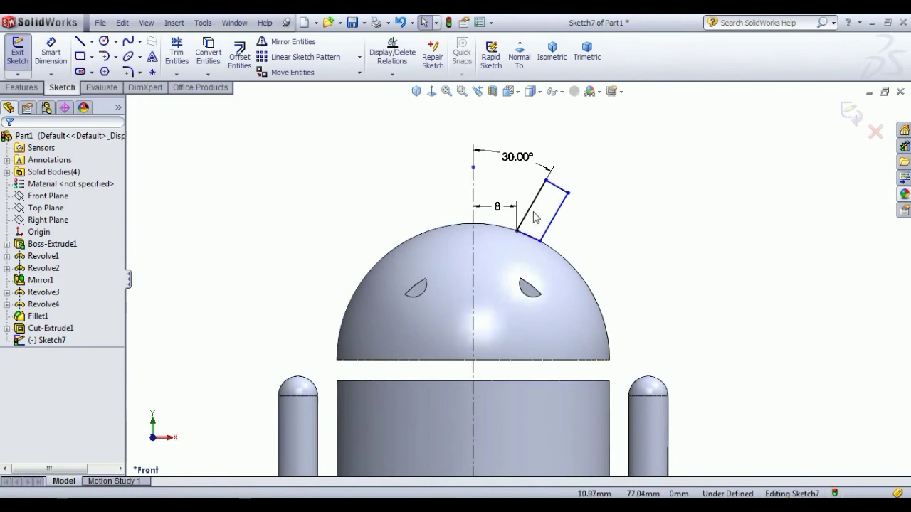
left_click(537, 207)
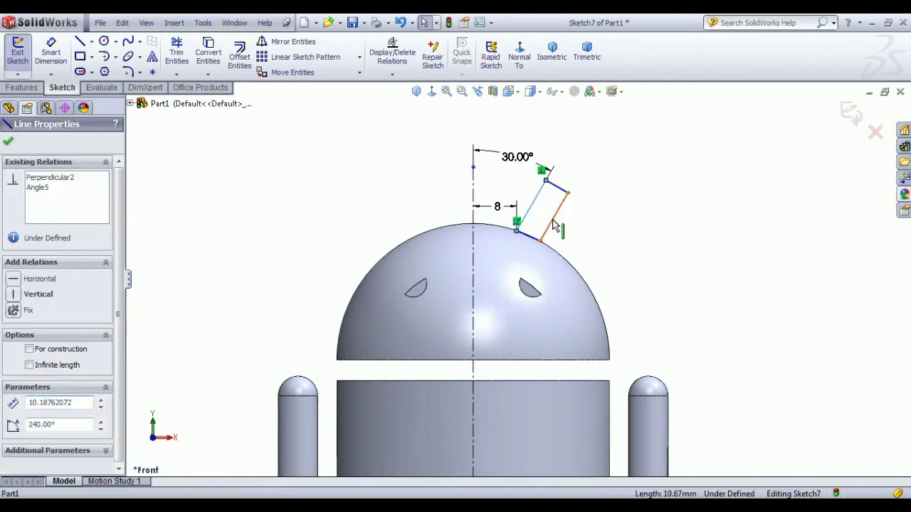
Step: Make the antenna's two long edges parallel
left_click(528, 235, "ctrl")
left_click(650, 163)
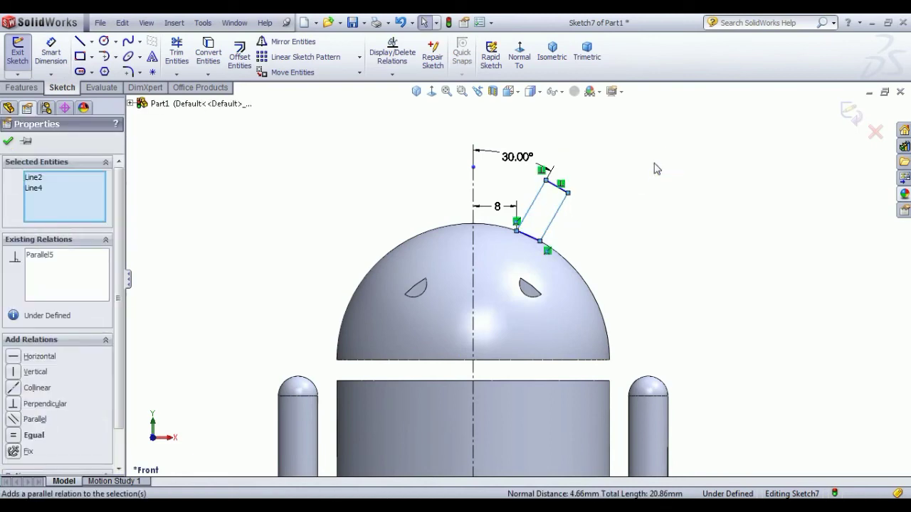
left_click(646, 218)
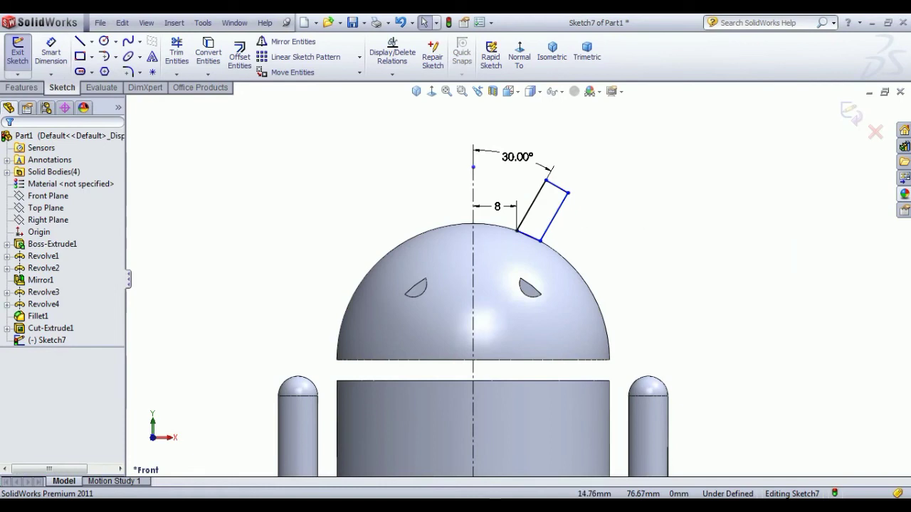
Step: Dimension the distance between the antenna's long edges as 1.5 mm
left_click(51, 56)
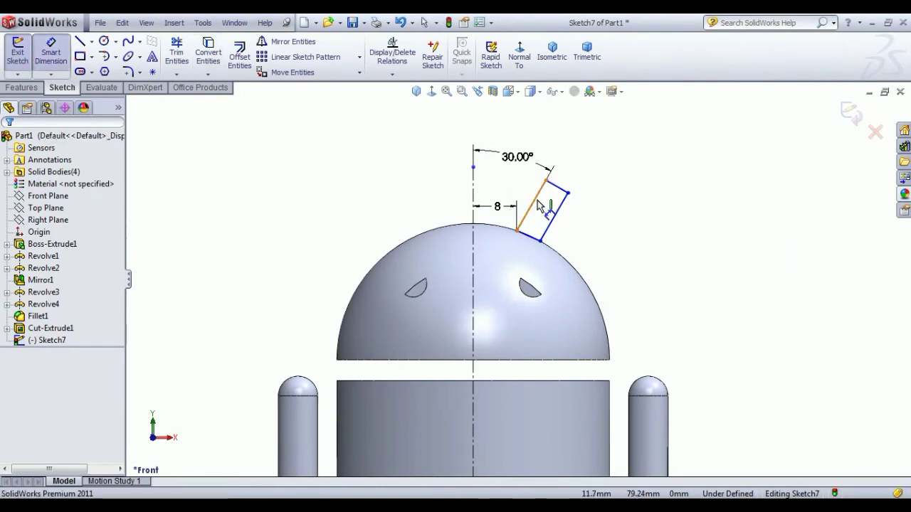
left_click(559, 208)
left_click(554, 218)
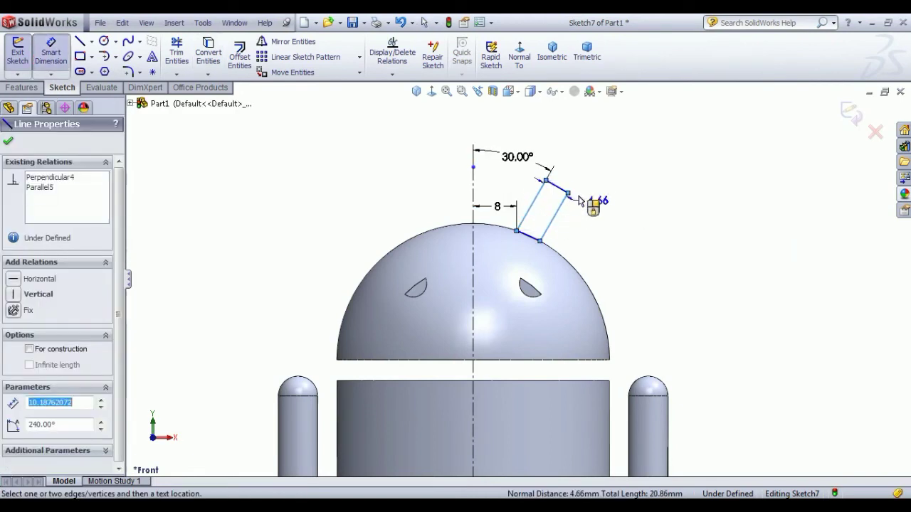
left_click(557, 227)
type("1.5")
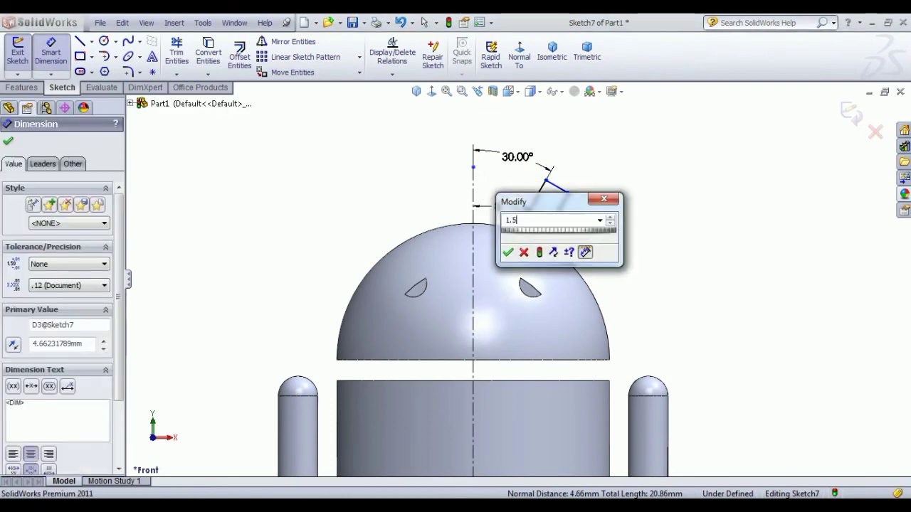
key("Return")
right_click(592, 174)
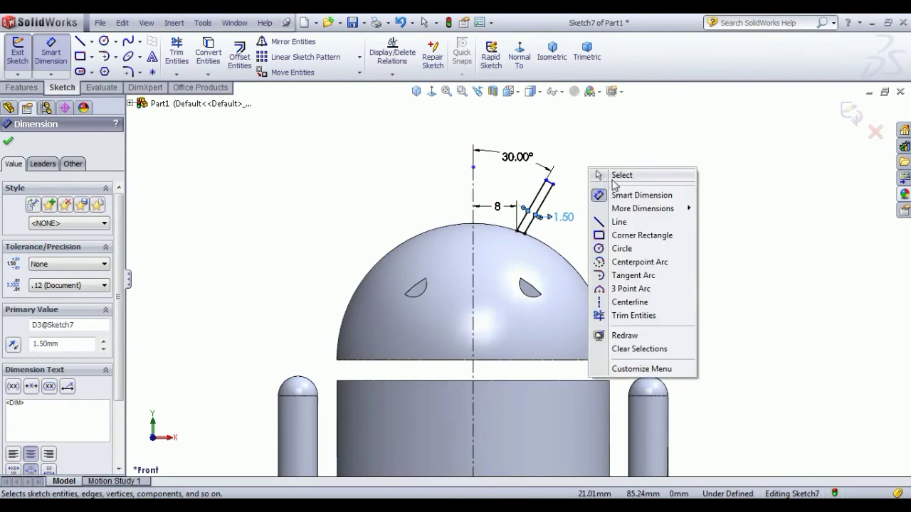
left_click(611, 176)
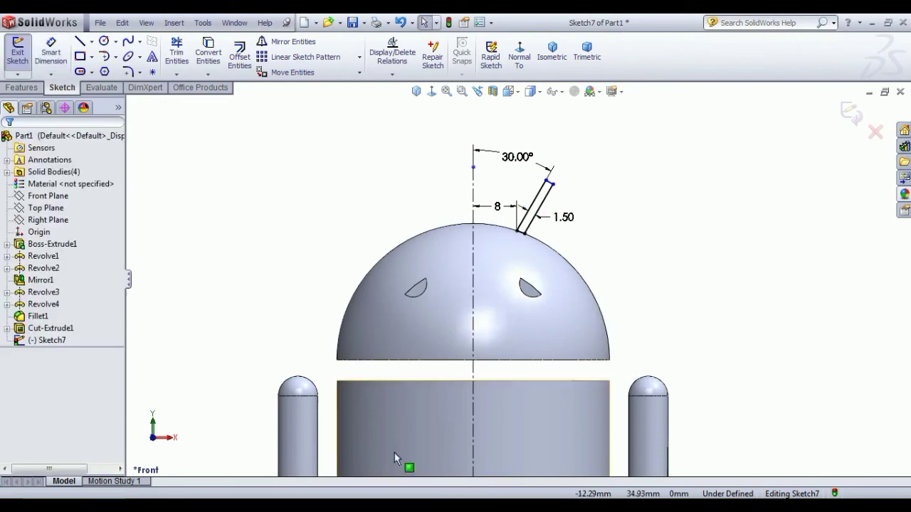
left_click(398, 506)
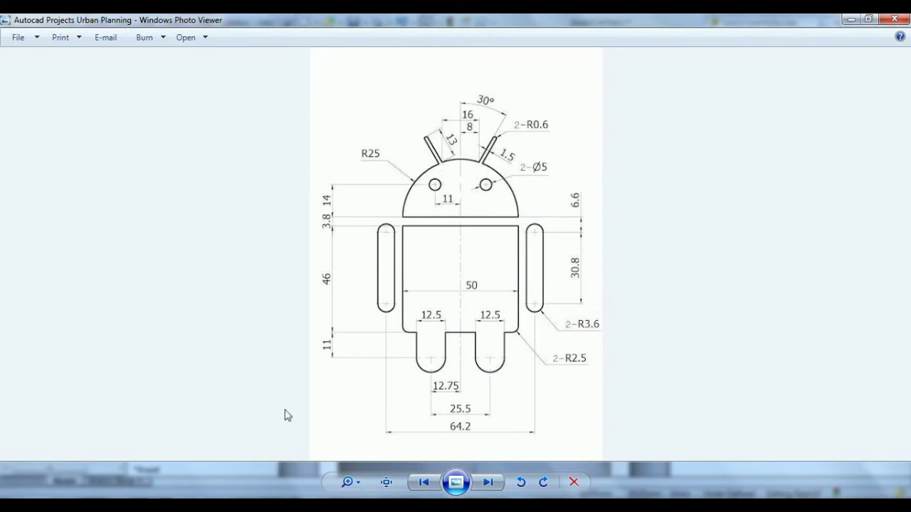
key("alt+Tab")
left_click(50, 53)
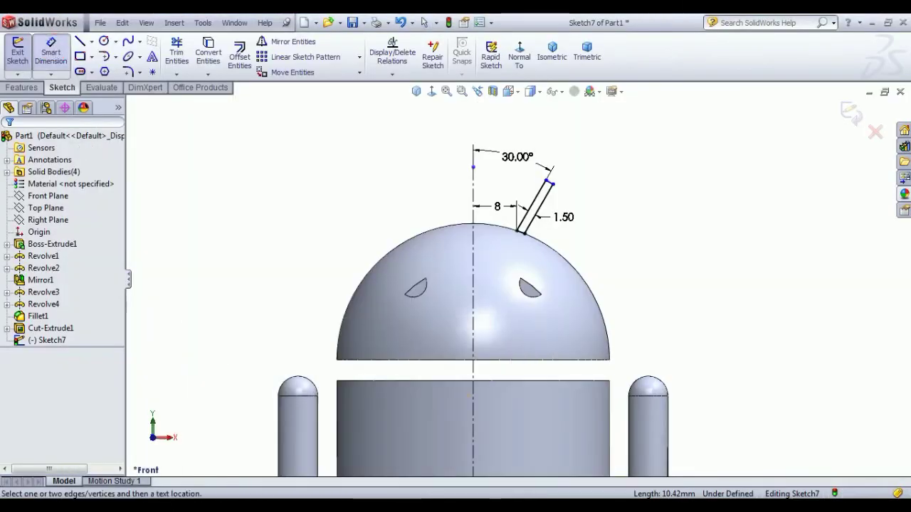
Step: Dimension the slanted antenna line to 13 mm long, fully defining Sketch7
left_click(533, 199)
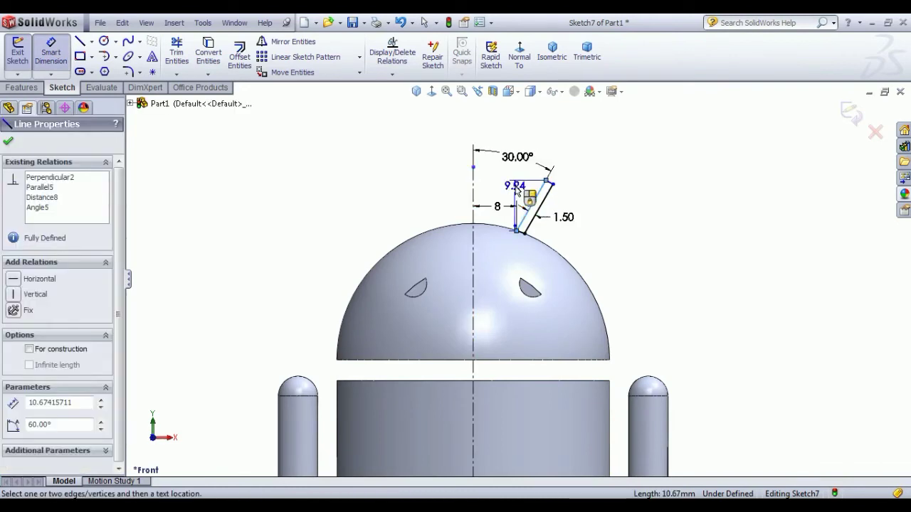
left_click(577, 246)
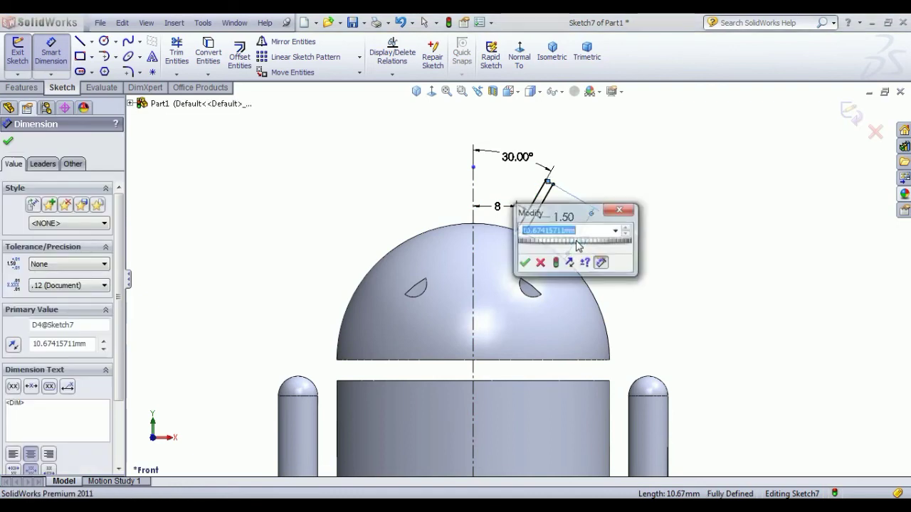
type("13")
key("Return")
right_click(726, 119)
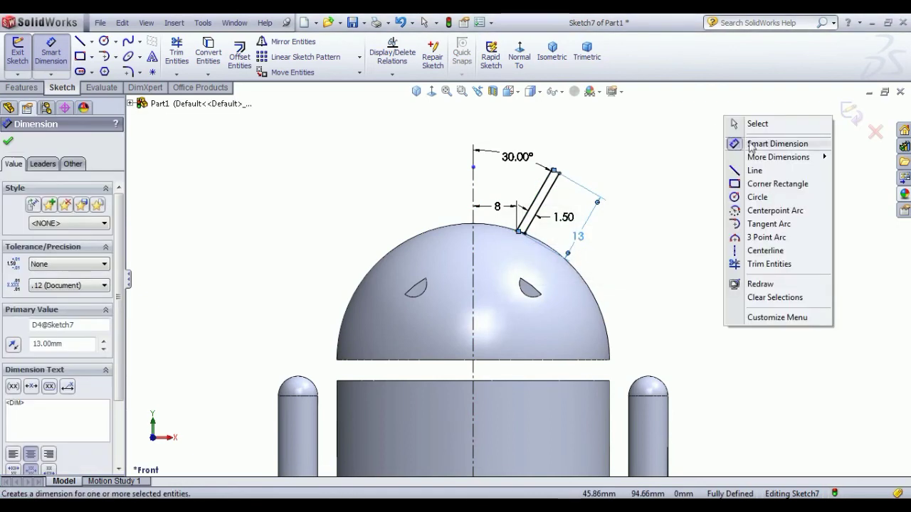
left_click(757, 125)
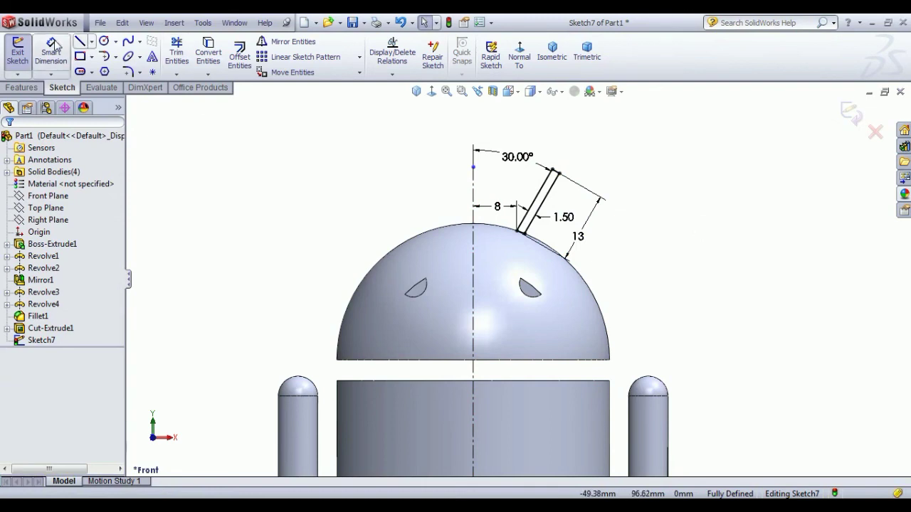
Step: Revolve the antenna sketch about its slanted line (Line4) into a solid rod
left_click(15, 53)
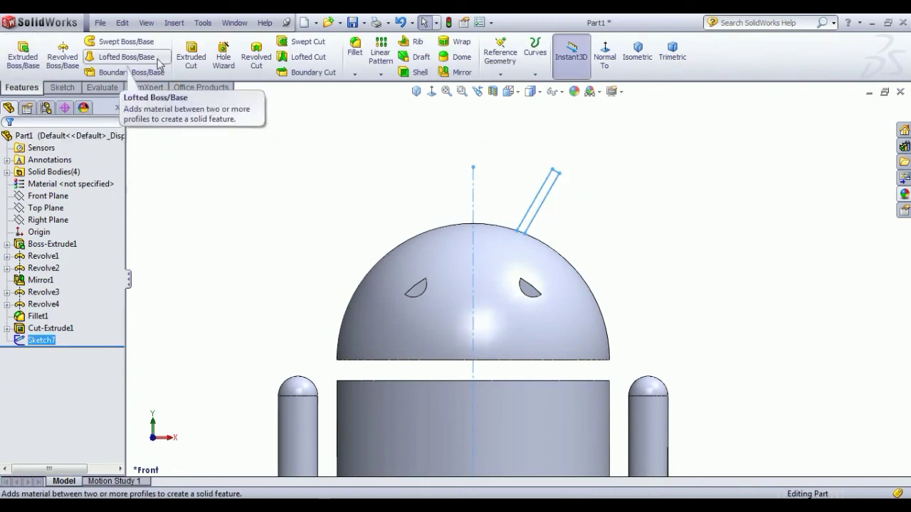
left_click(63, 56)
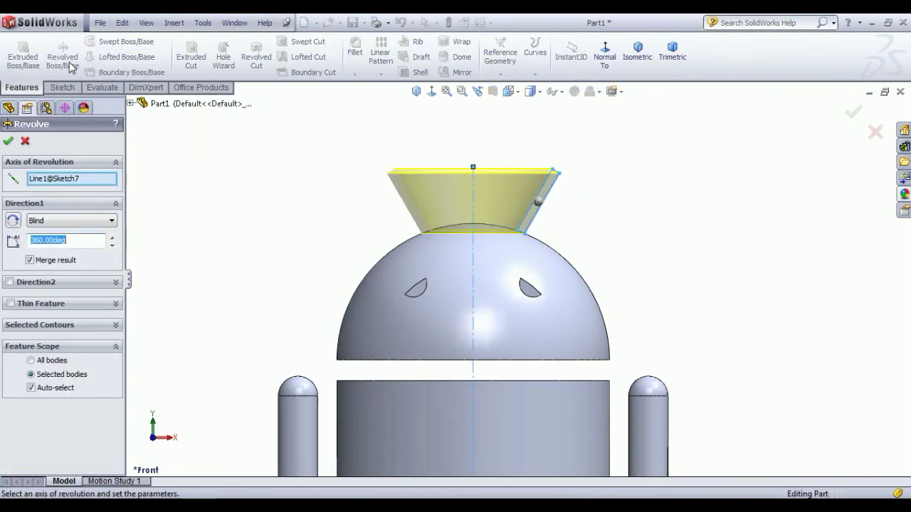
left_click(537, 218)
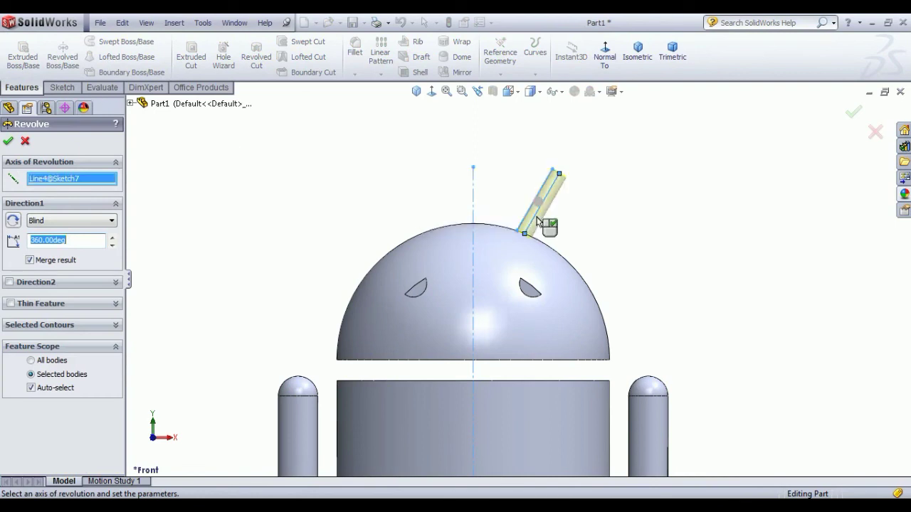
left_click(8, 142)
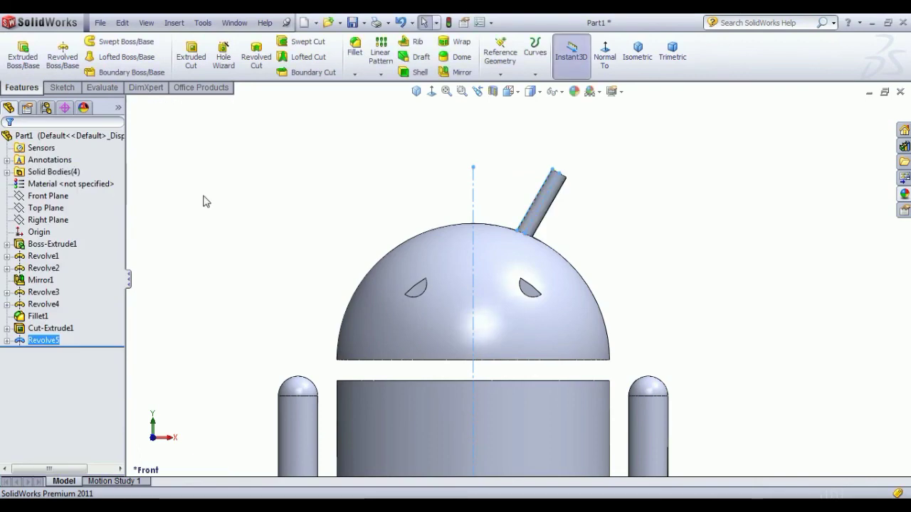
middle_click_drag(368, 235, 384, 220)
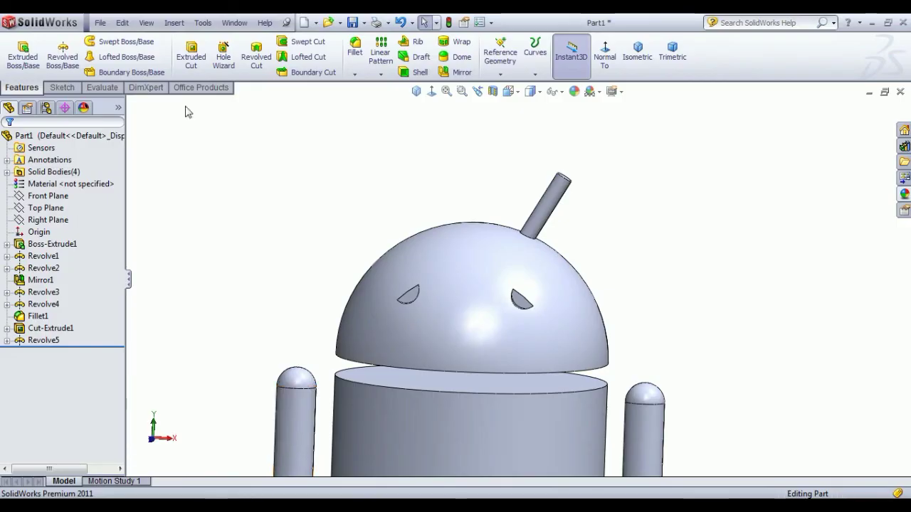
Step: Round the antenna's top tip edge with a 0.6 mm radius fillet
left_click(355, 48)
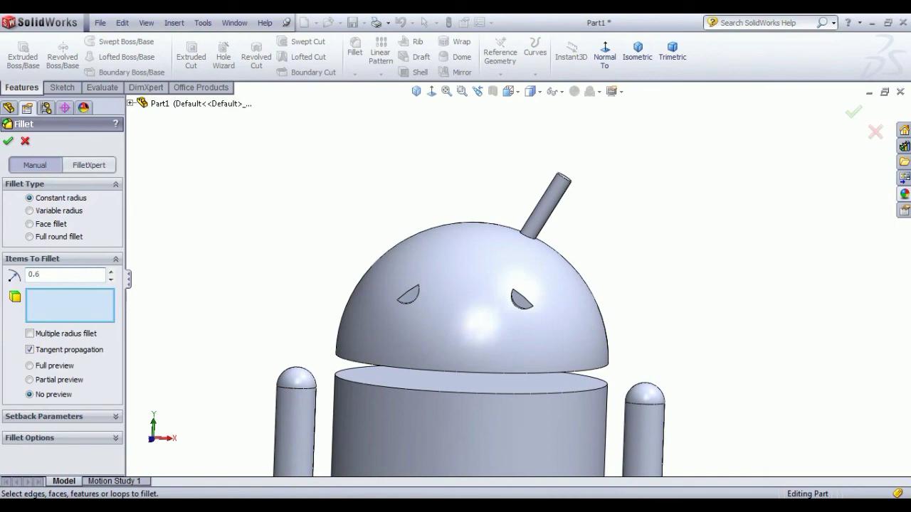
scroll(568, 184, "down", 2)
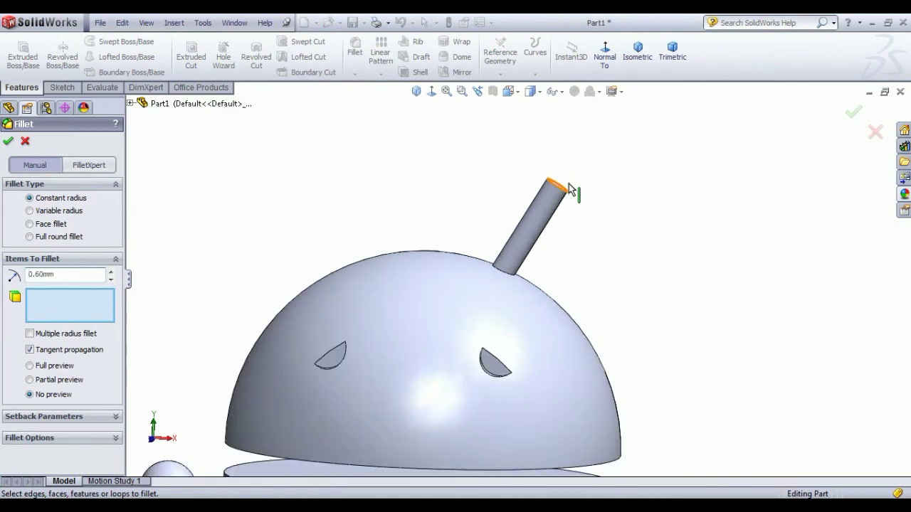
left_click(561, 191)
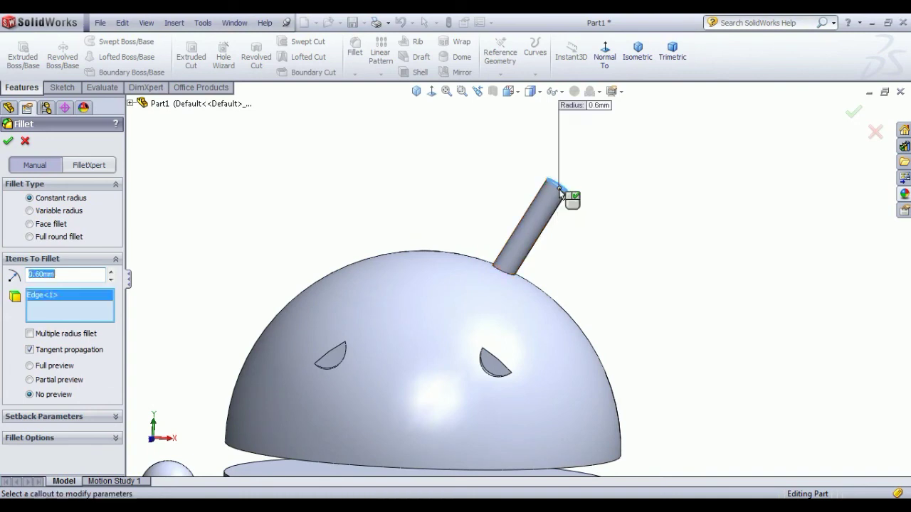
key("Return")
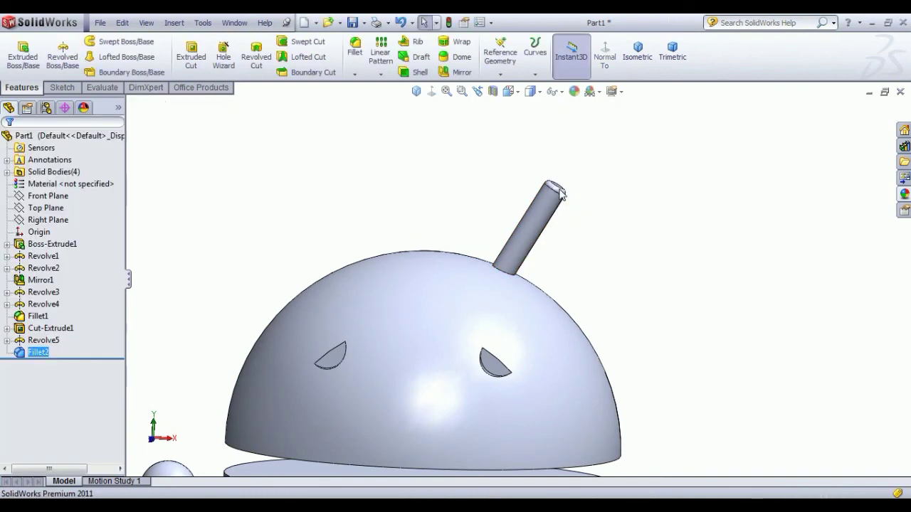
scroll(651, 260, "up", 2)
scroll(650, 260, "up", 3)
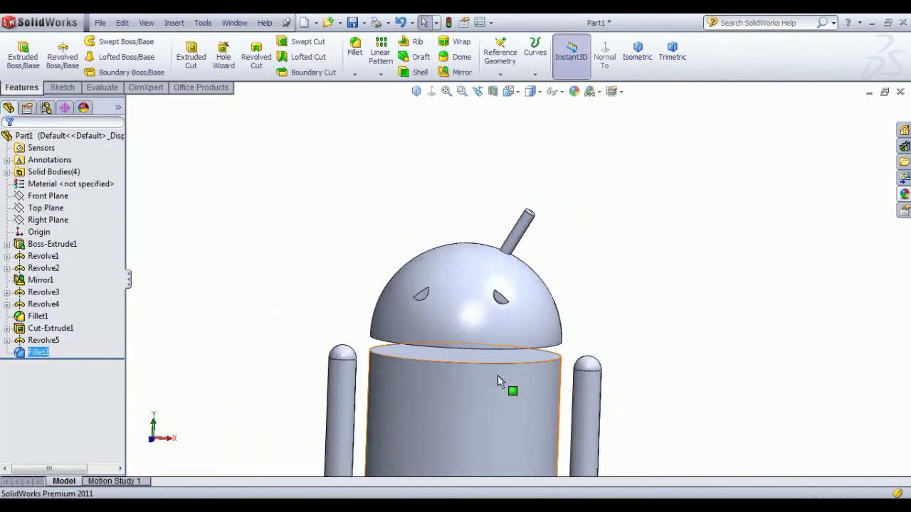
Step: Mirror the Revolve5 antenna across the Right Plane, then zoom out to fit the whole robot
left_click(48, 220)
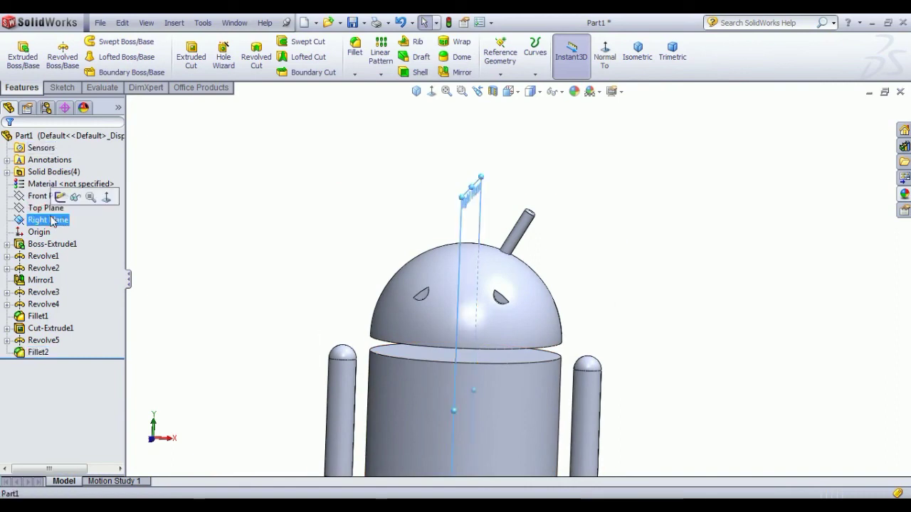
left_click(462, 72)
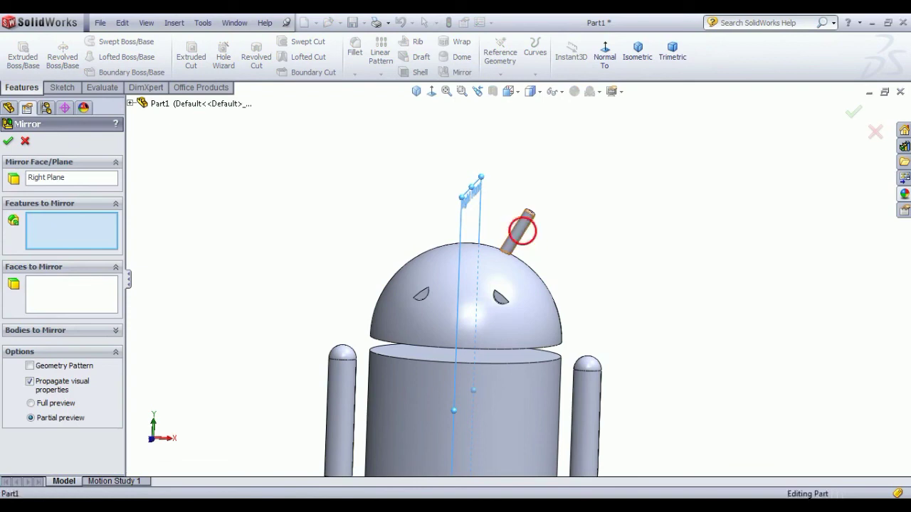
left_click(529, 232)
left_click(7, 144)
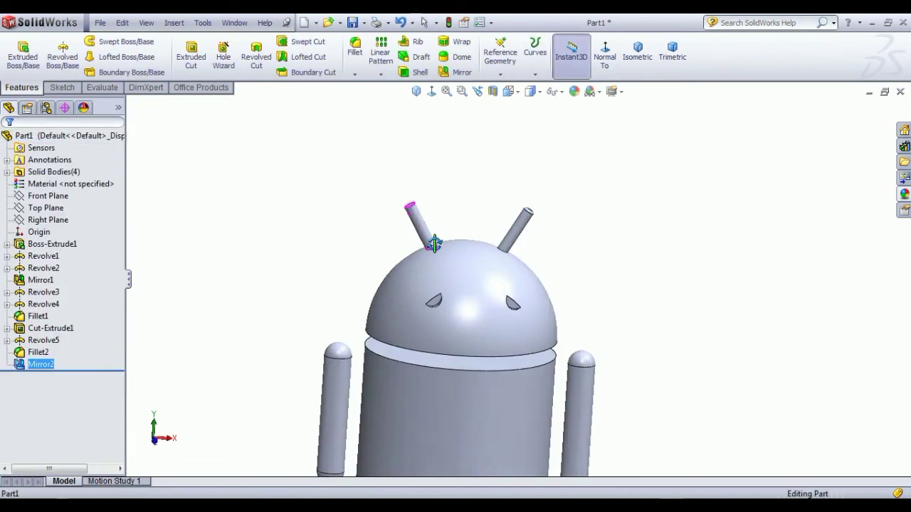
left_click(365, 212)
key("z")
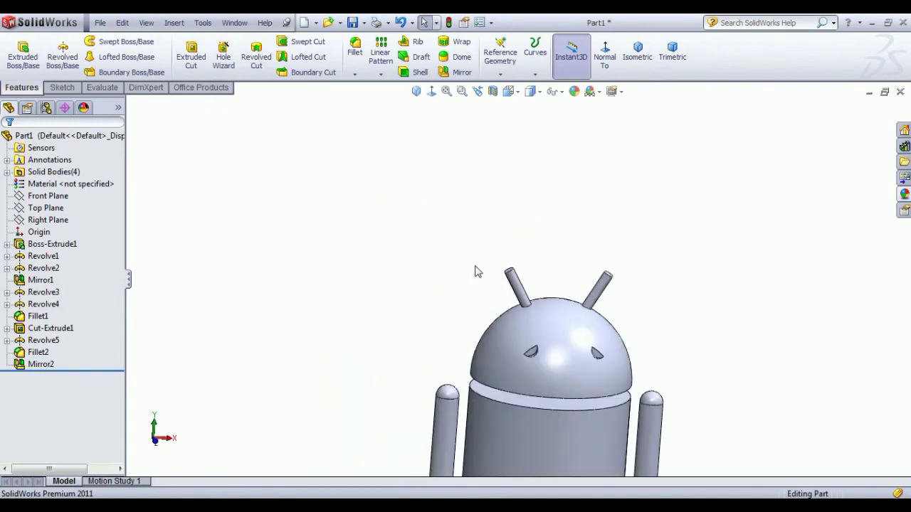
scroll(476, 270, "down", 2)
scroll(528, 282, "down", 2)
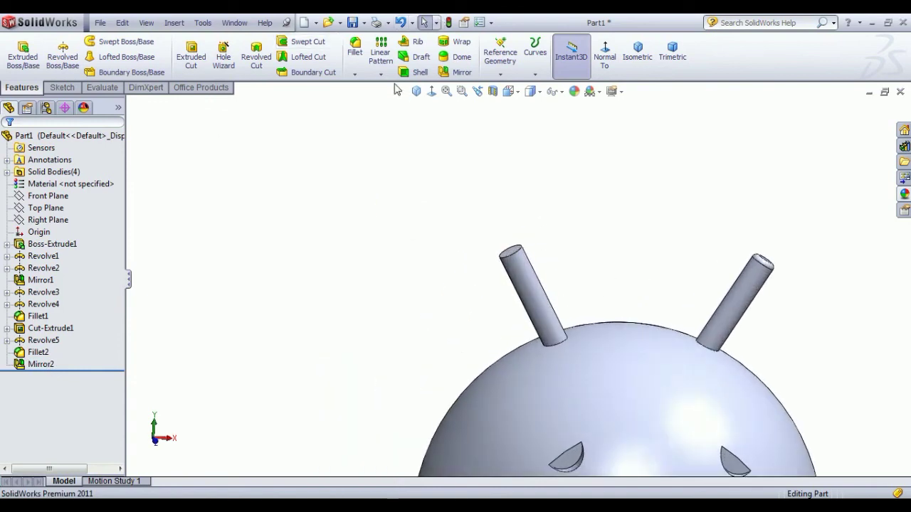
Step: Round the mirrored antenna's tip edge with a 0.6 mm fillet and show the robot in isometric view
left_click(355, 46)
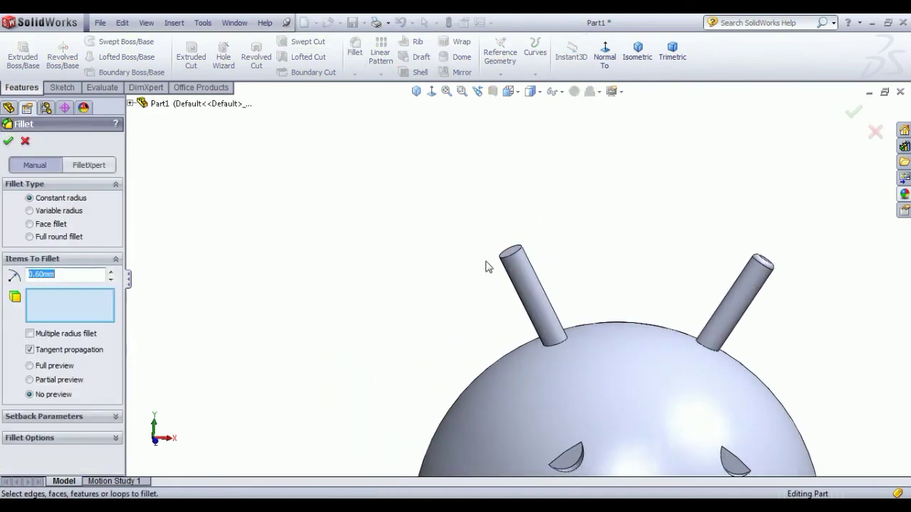
left_click(511, 257)
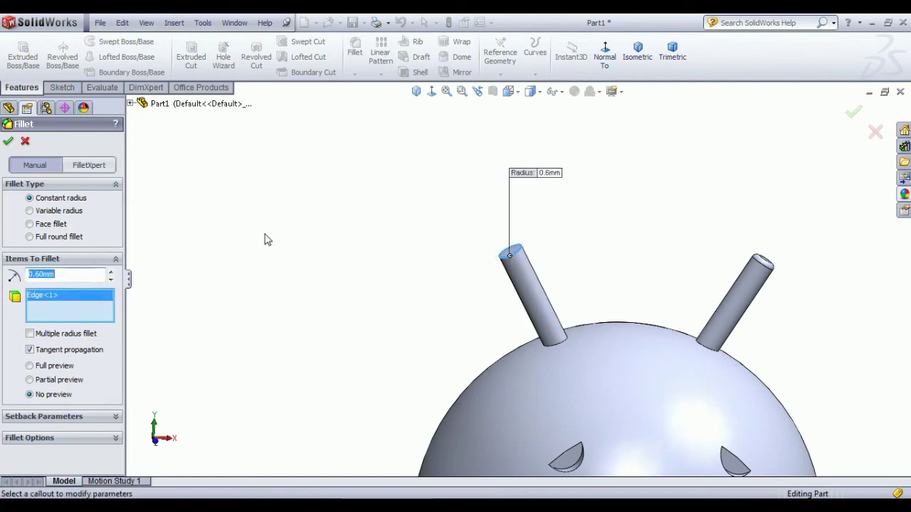
left_click(8, 141)
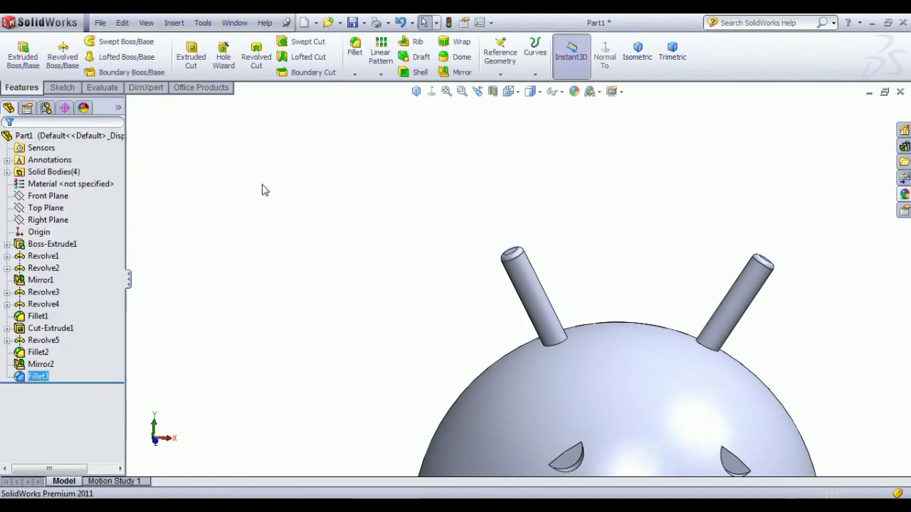
left_click(638, 63)
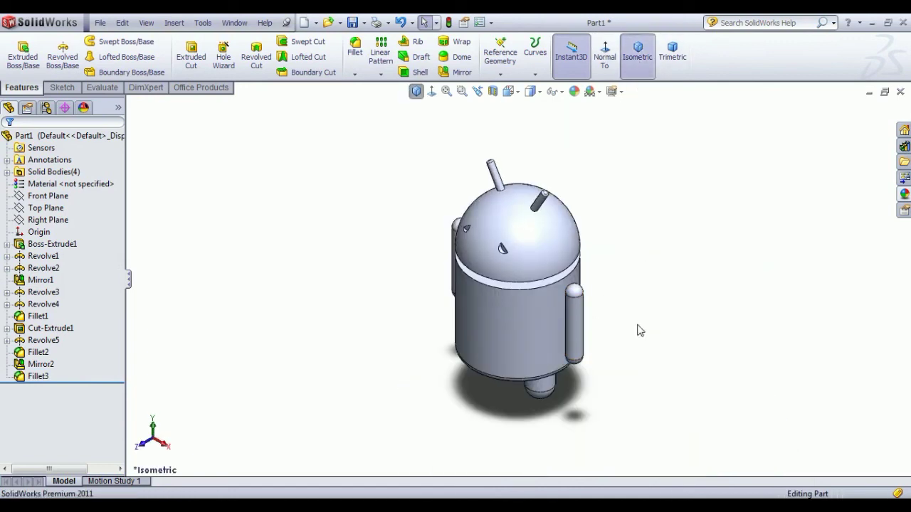
Step: Give the whole robot part a bright green appearance, then return to isometric and orbit it
mouse_move(638, 330)
middle_mouse_down()
mouse_move(676, 306)
mouse_move(656, 281)
middle_mouse_up()
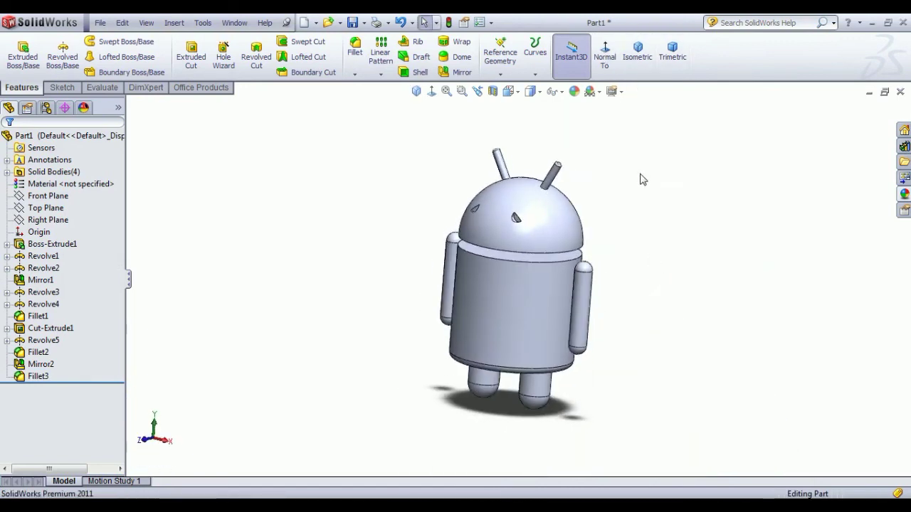
left_click(575, 92)
left_click(575, 92)
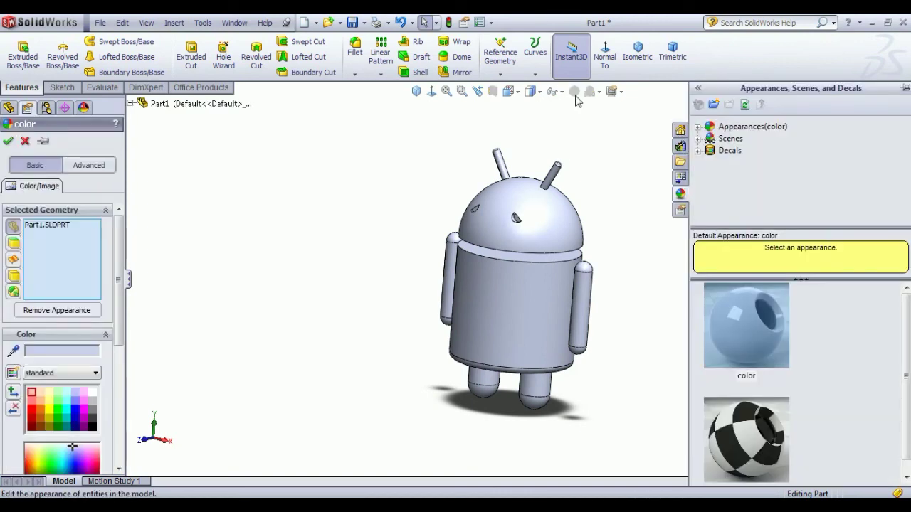
left_click(58, 412)
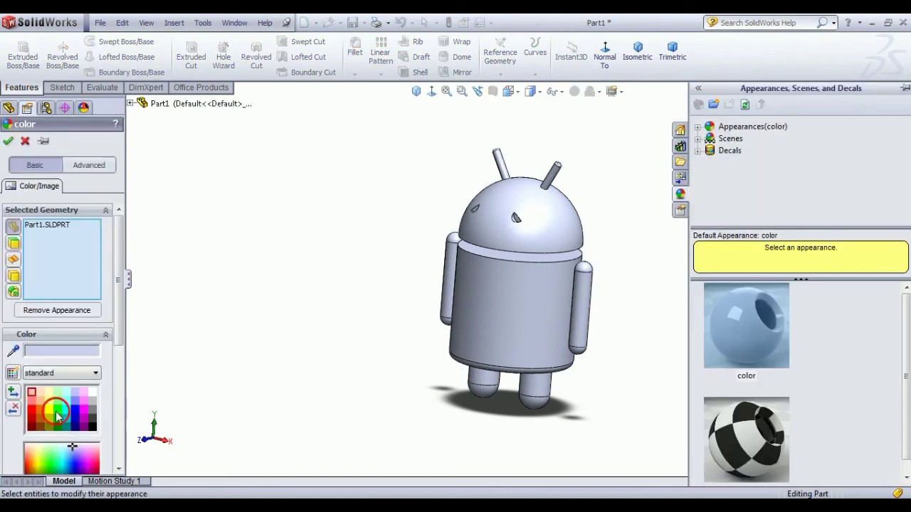
left_click(9, 142)
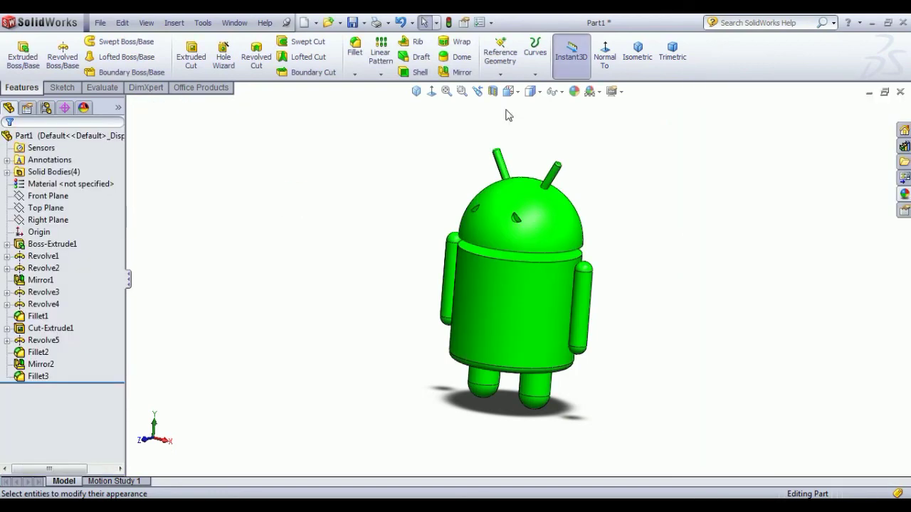
left_click(636, 51)
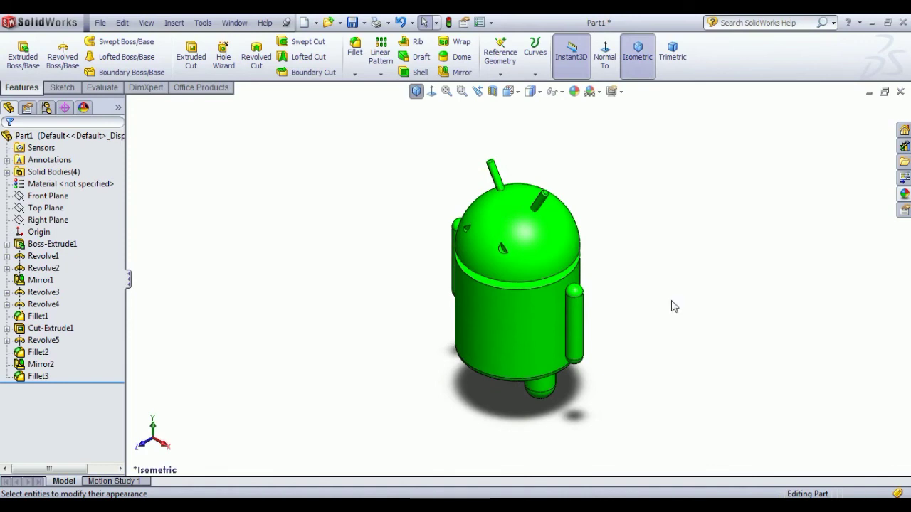
mouse_move(673, 306)
middle_mouse_down()
mouse_move(704, 264)
mouse_move(726, 264)
mouse_move(694, 248)
middle_mouse_up()
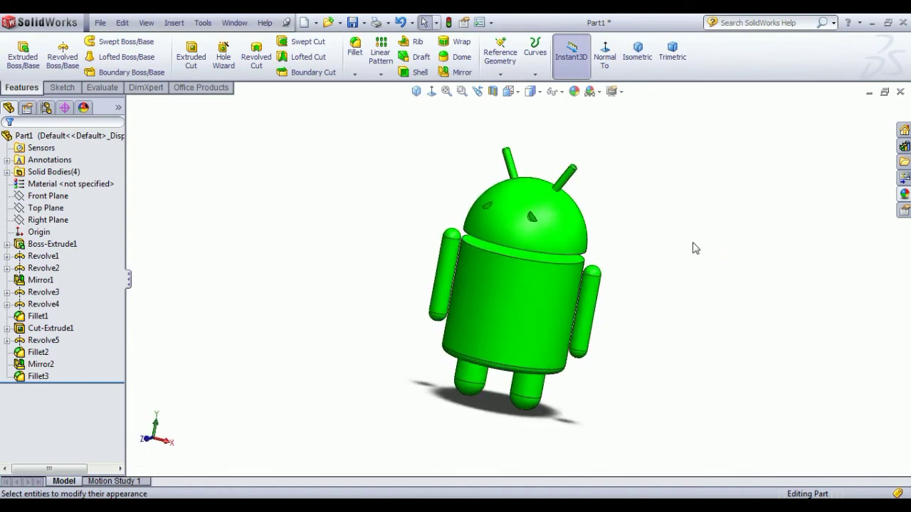